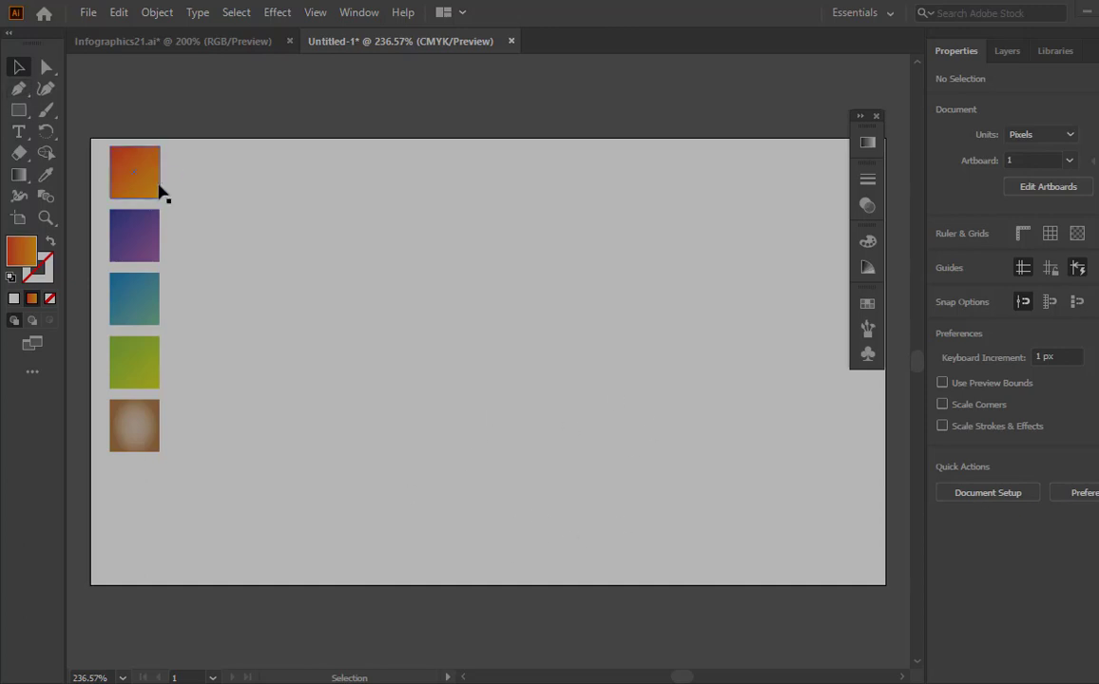
# - Set the orange square's right gradient stop to yellow-orange (C0.39 M31.25 Y100)
pyautogui.click(131, 194)
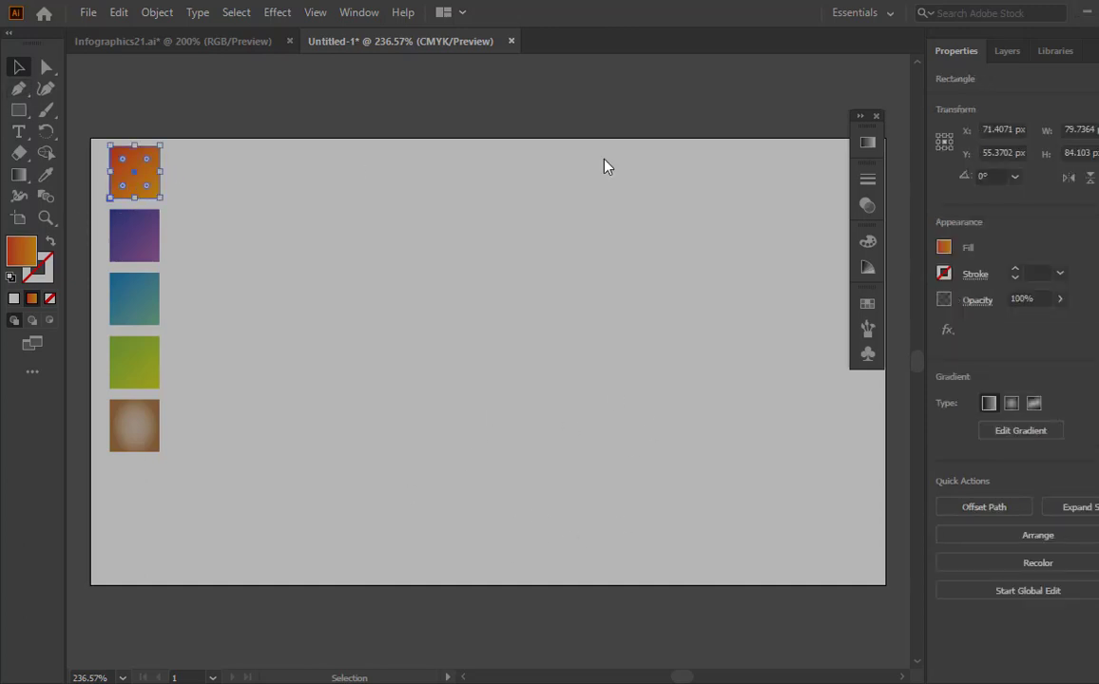
pyautogui.click(865, 145)
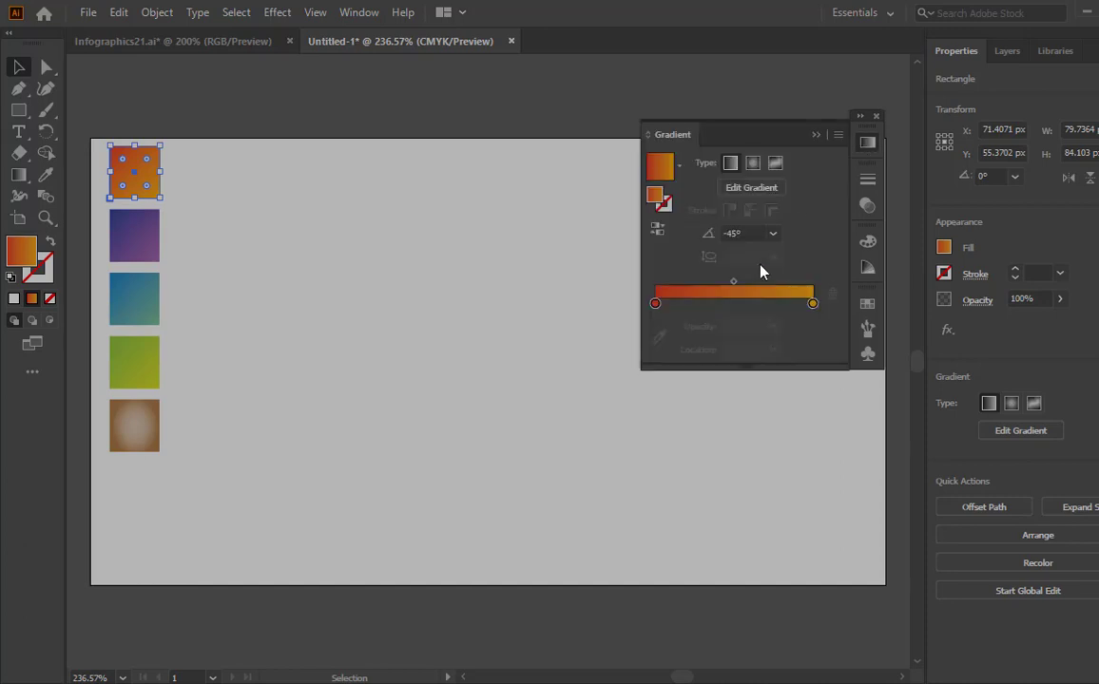
pyautogui.click(814, 305)
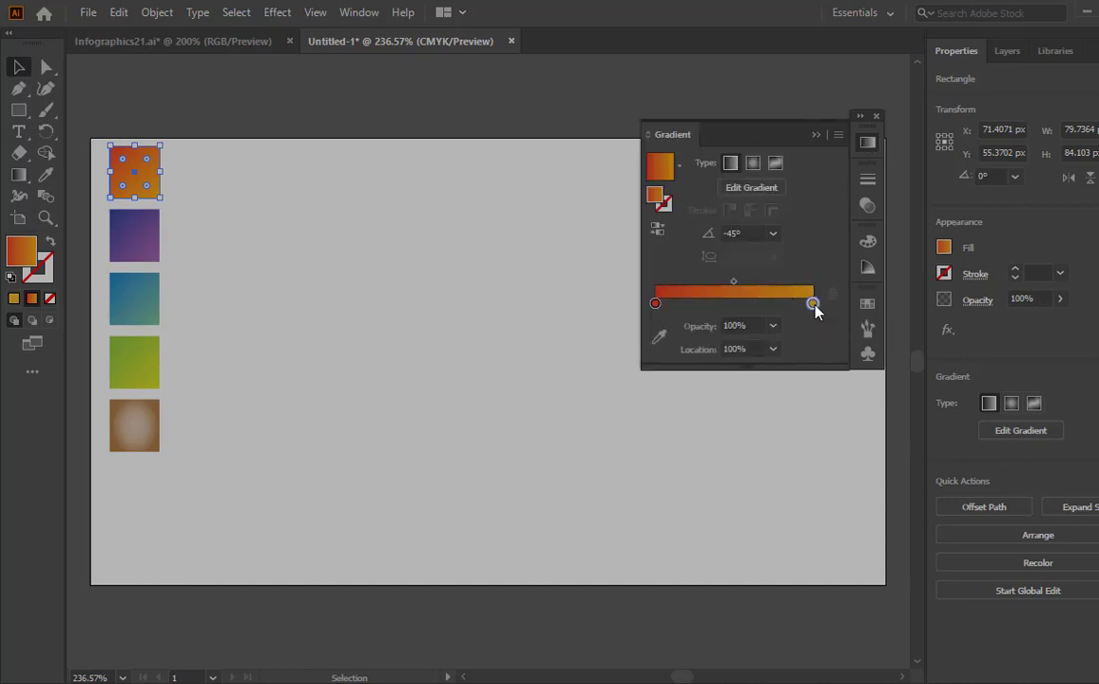
pyautogui.doubleClick(813, 304)
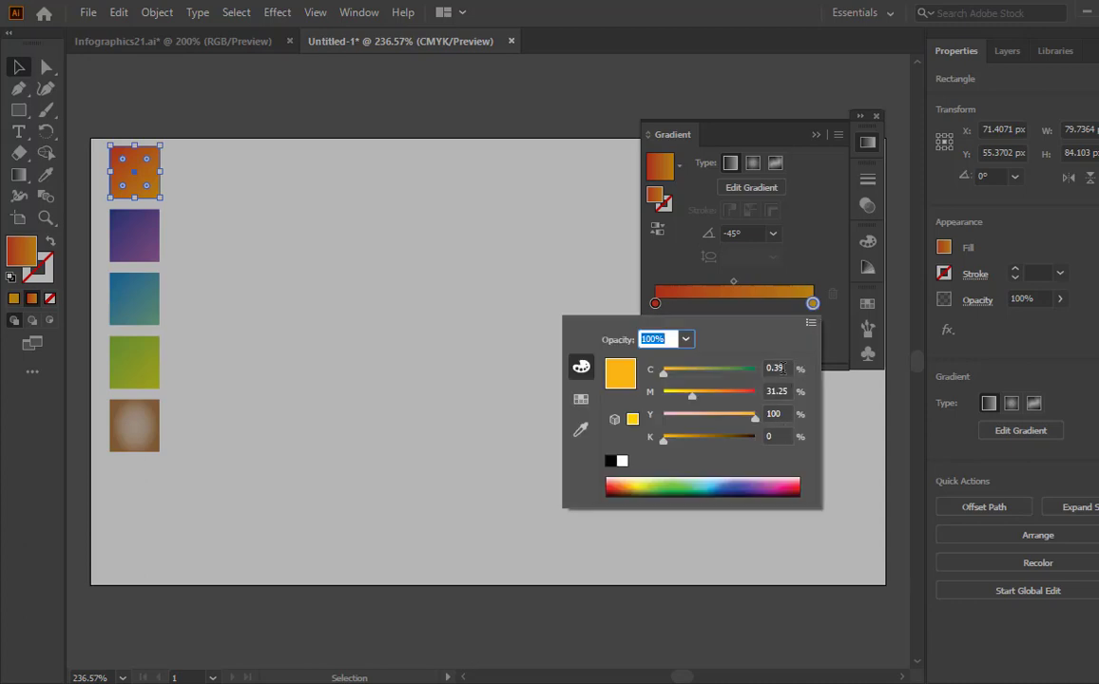
# - Set the orange gradient's left stop to red (C0 M89.84 Y98.44 K0)
pyautogui.click(656, 304)
pyautogui.doubleClick(655, 304)
pyautogui.click(656, 304)
pyautogui.doubleClick(656, 304)
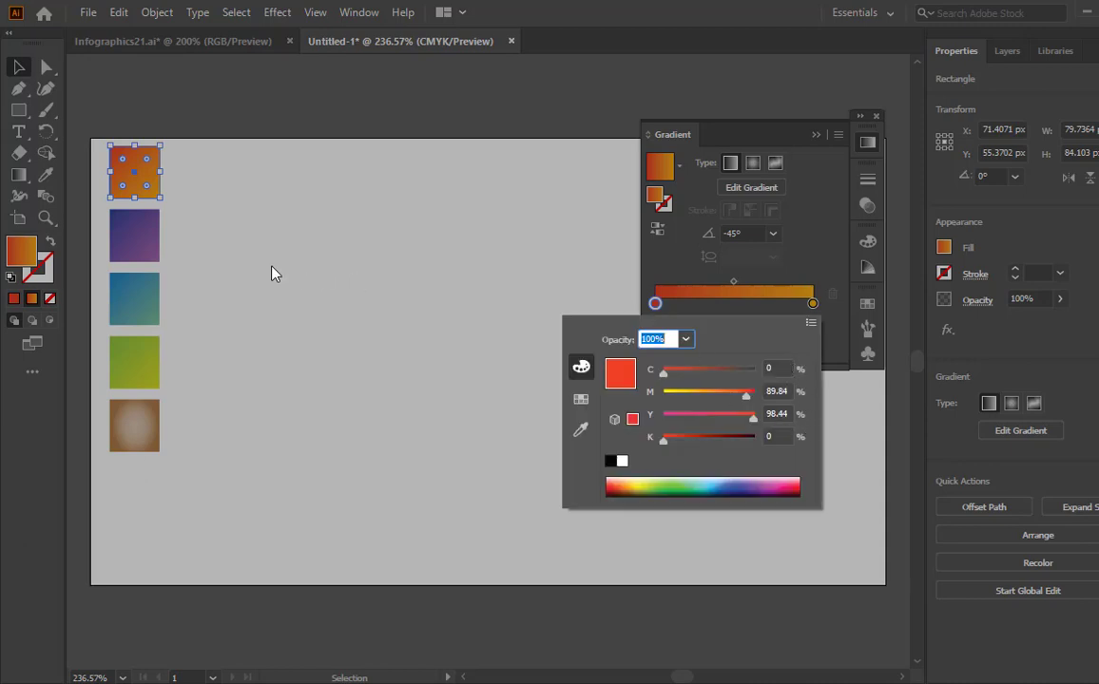
pyautogui.click(122, 210)
pyautogui.click(122, 210)
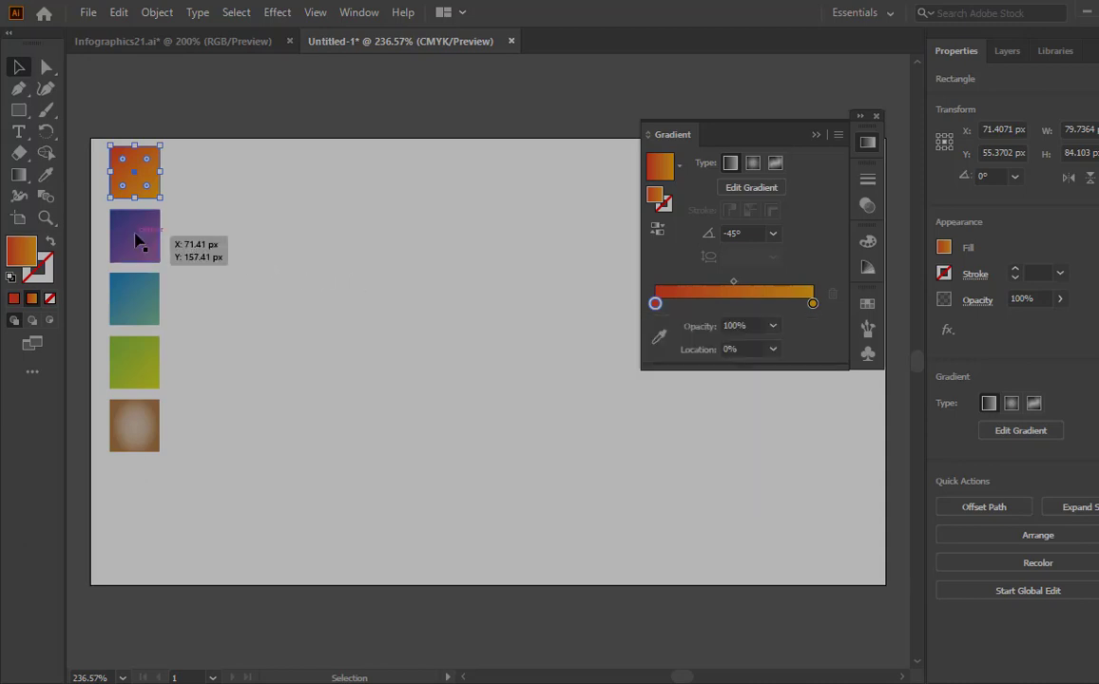
# - Set the purple gradient stops to deep blue (C94.53 M85.55 Y1.17) and pink-purple (C31.64 M67.97)
pyautogui.doubleClick(654, 304)
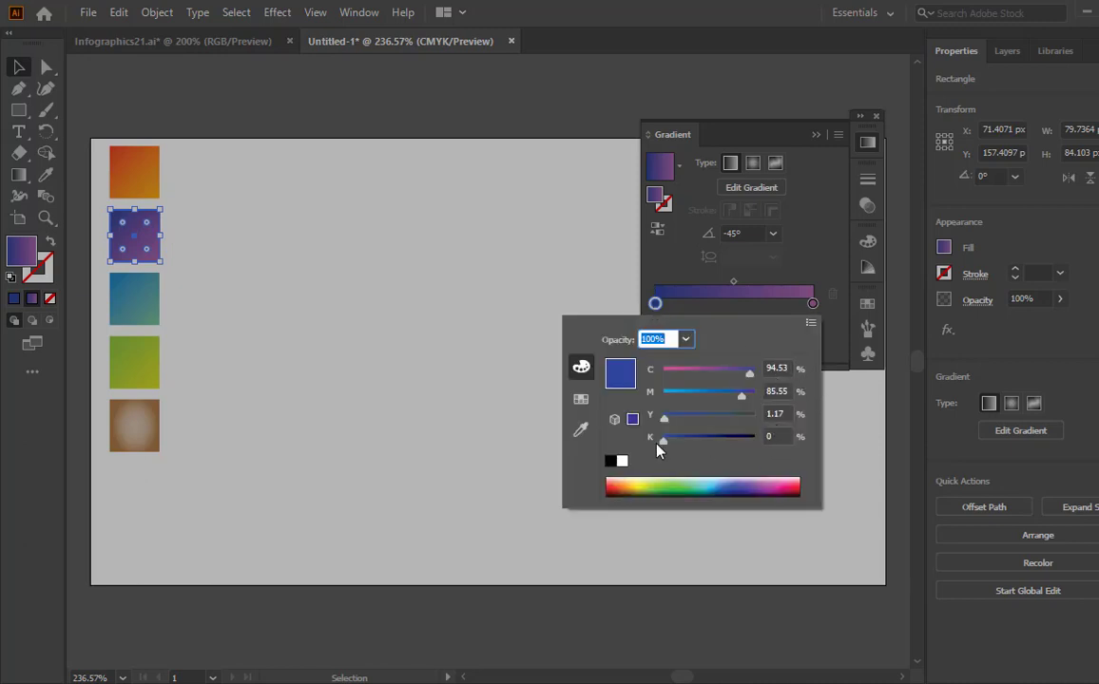
pyautogui.press('Escape')
pyautogui.click(813, 305)
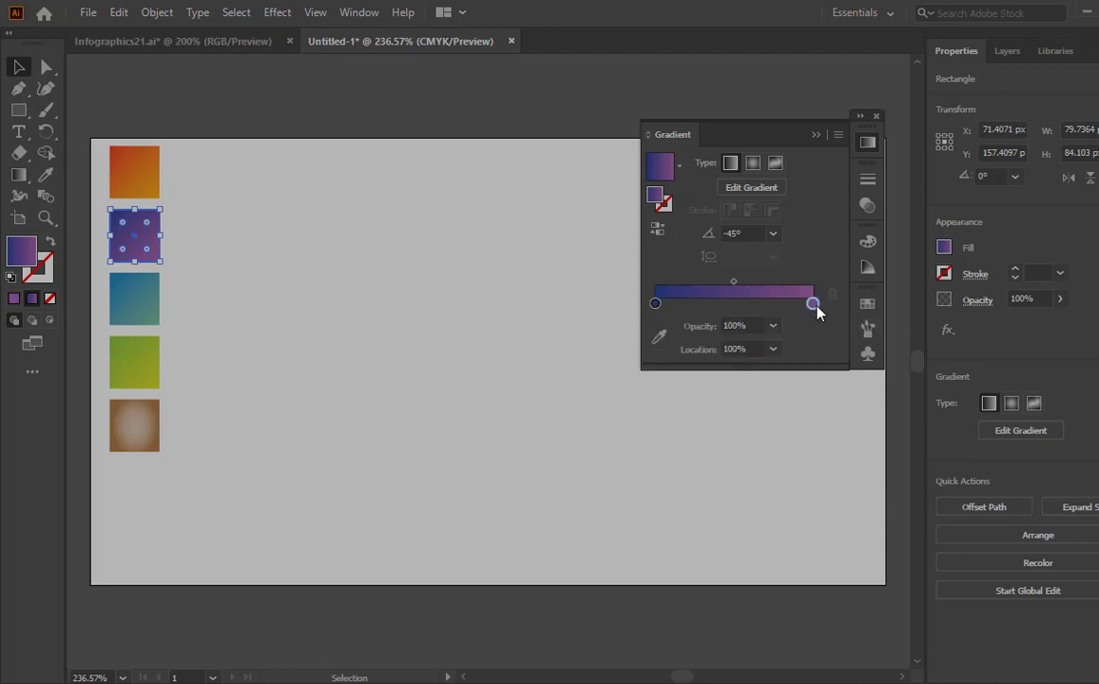
pyautogui.doubleClick(814, 305)
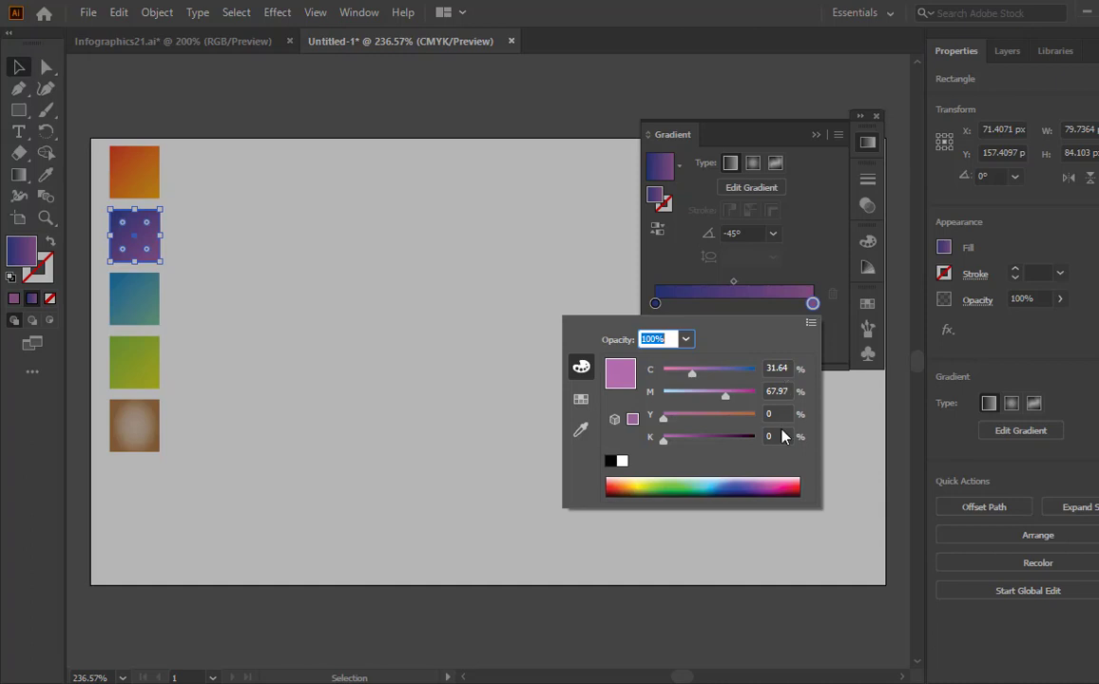
pyautogui.click(148, 316)
pyautogui.click(144, 309)
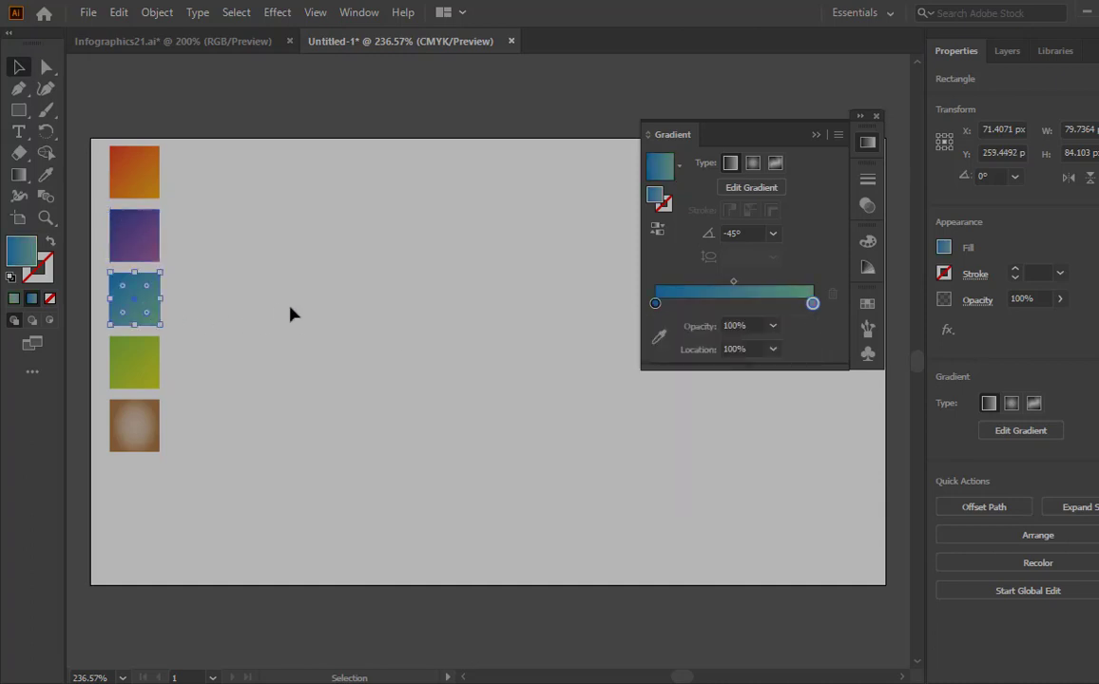
# - Set the teal gradient stops to blue (C80.86 M37.89) and light green (C50.78 M2.34 Y51.56)
pyautogui.doubleClick(813, 305)
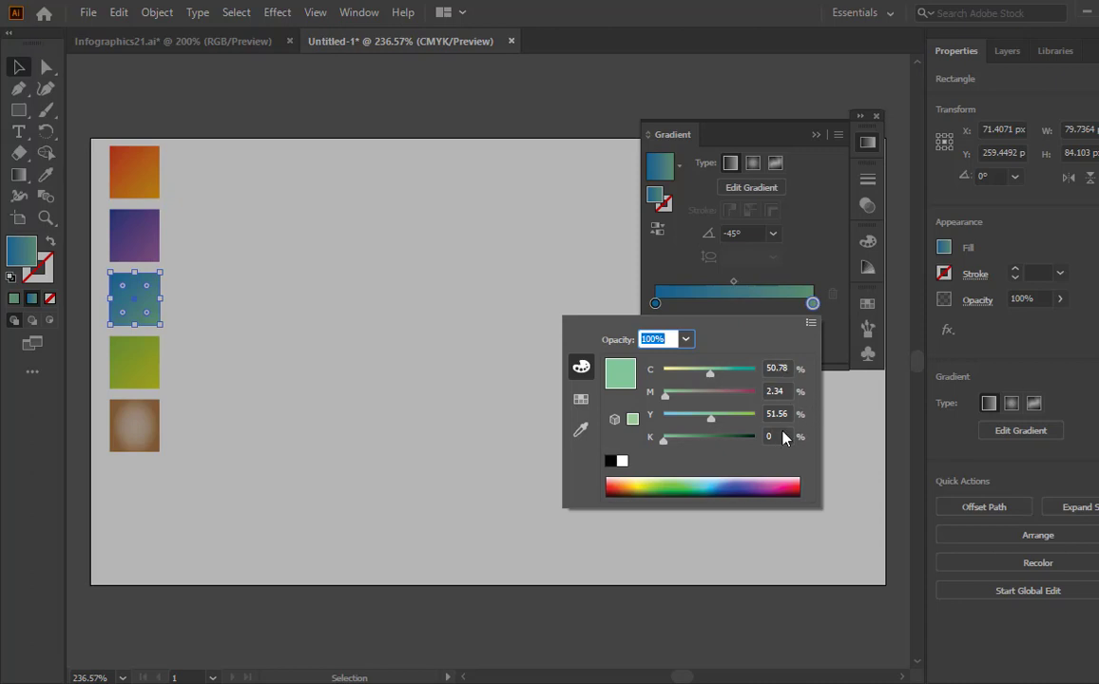
pyautogui.click(654, 305)
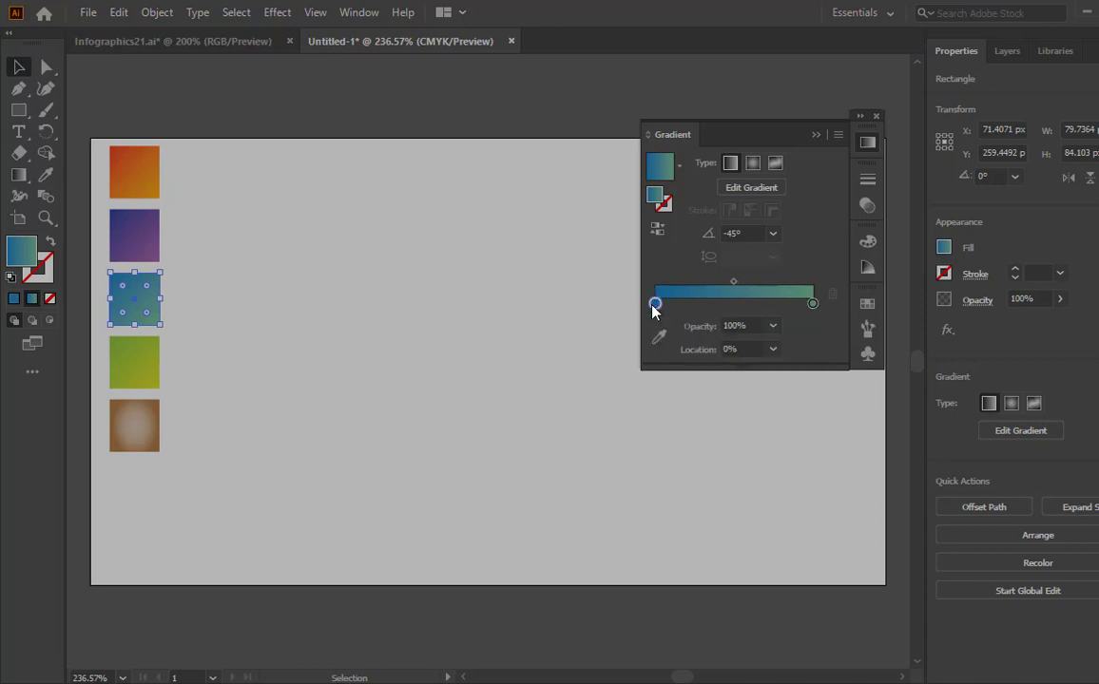
pyautogui.doubleClick(655, 304)
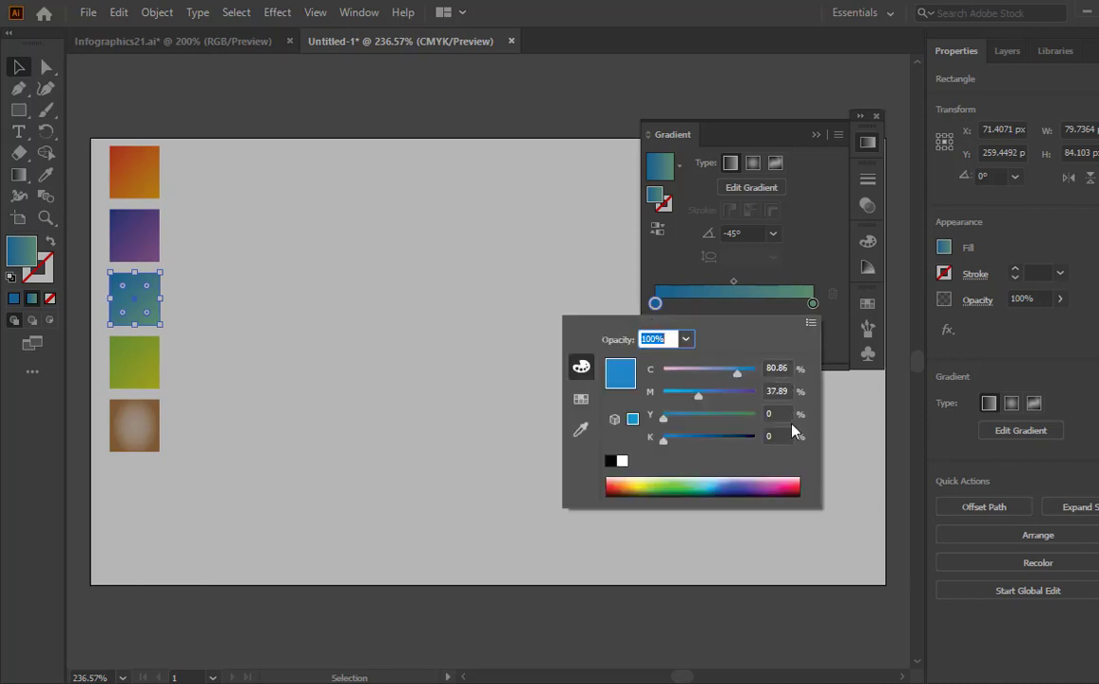
pyautogui.click(119, 373)
pyautogui.click(129, 375)
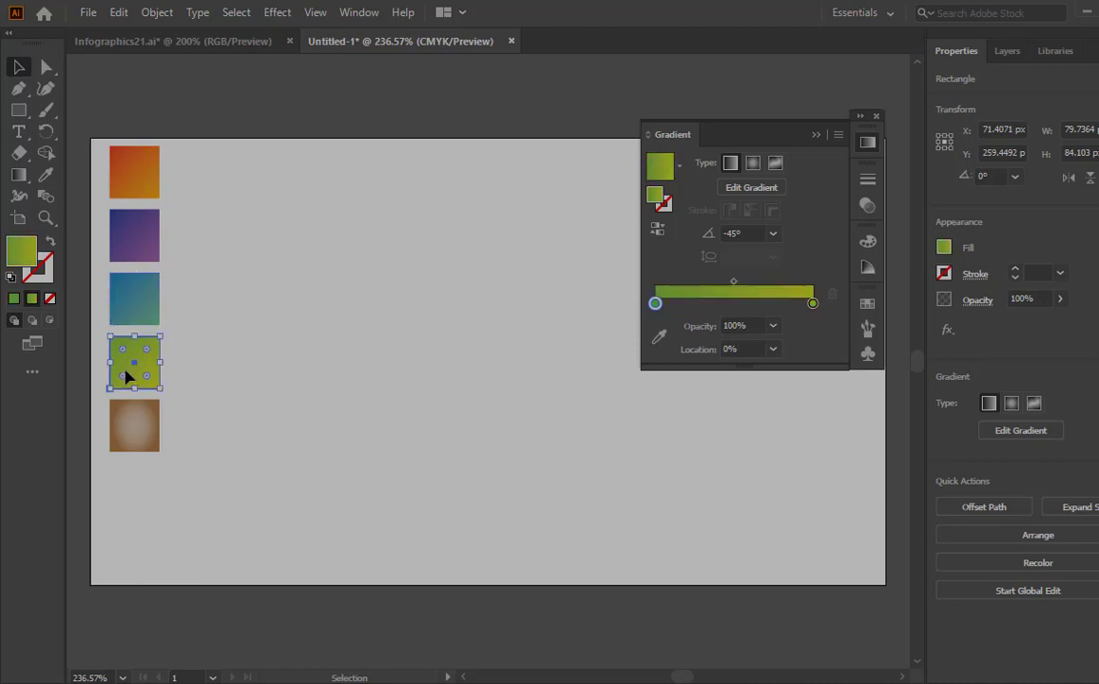
# - Set the green gradient stops to green (C50.78 Y98.44) and yellow (C16.02 M0.39 Y98.05)
pyautogui.doubleClick(655, 304)
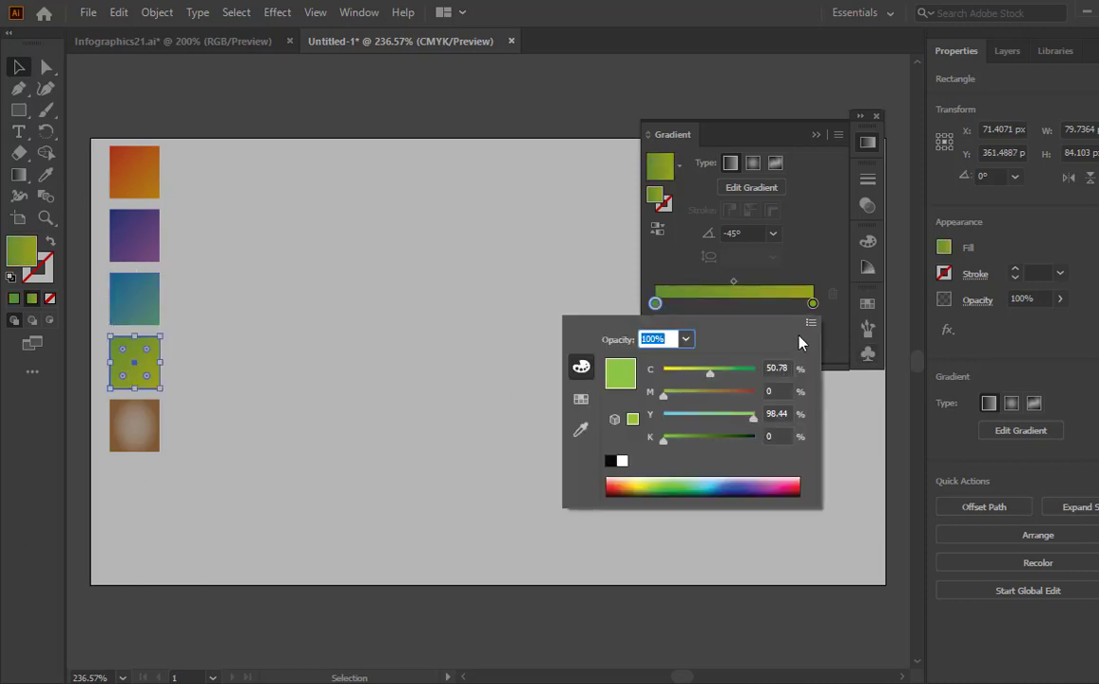
pyautogui.click(812, 304)
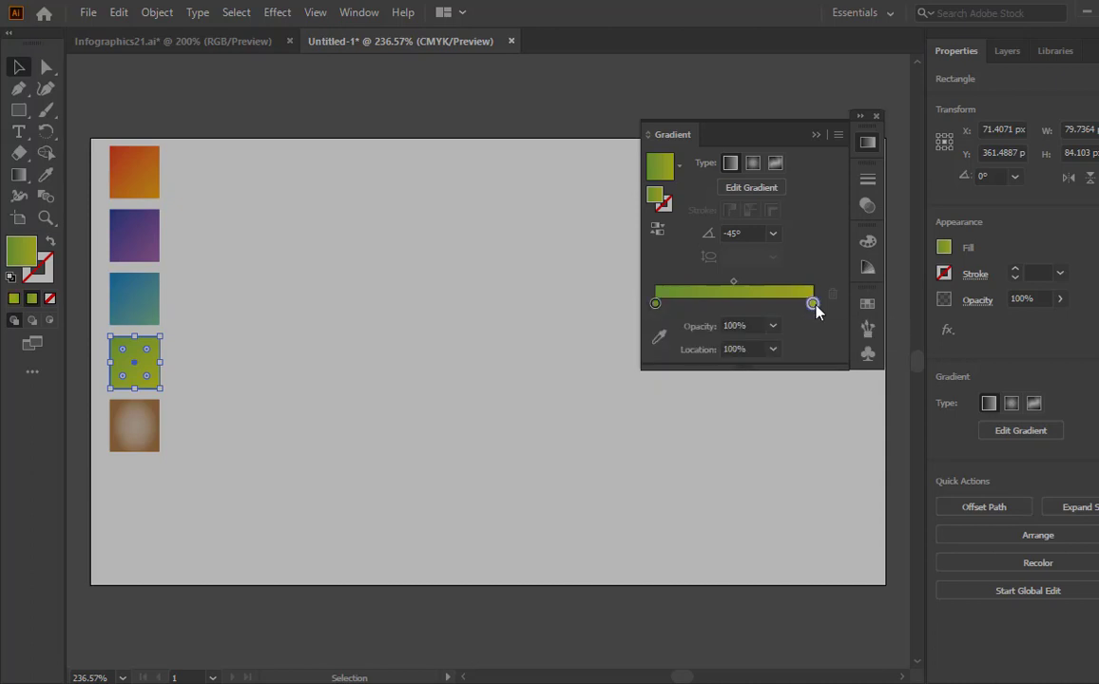
pyautogui.doubleClick(813, 304)
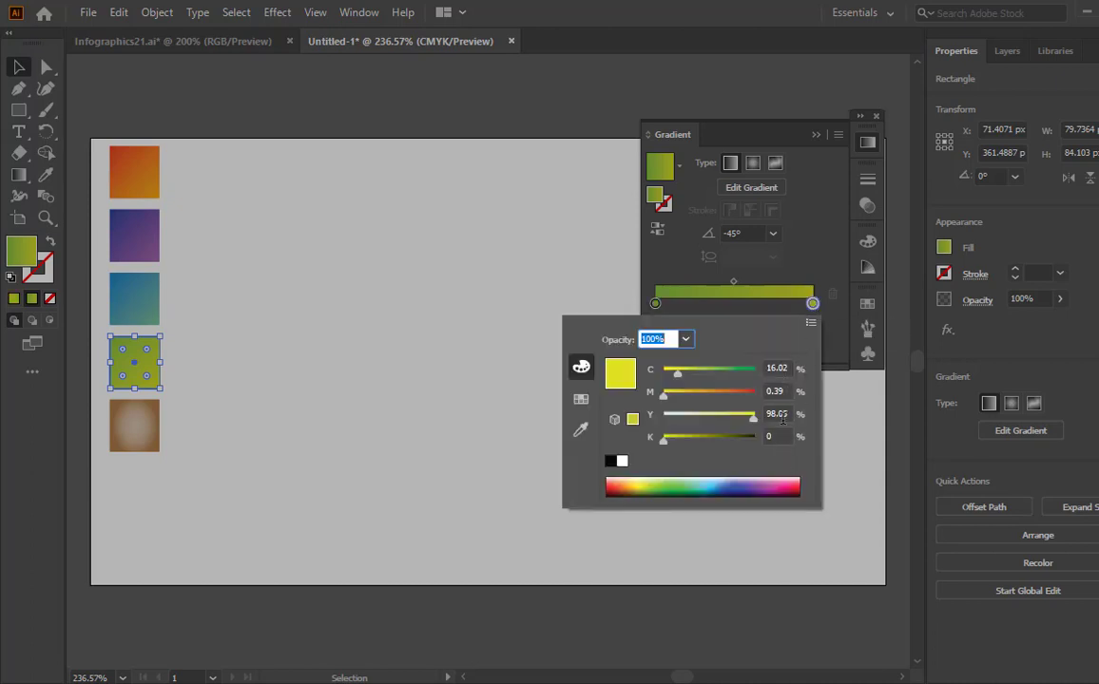
pyautogui.click(145, 447)
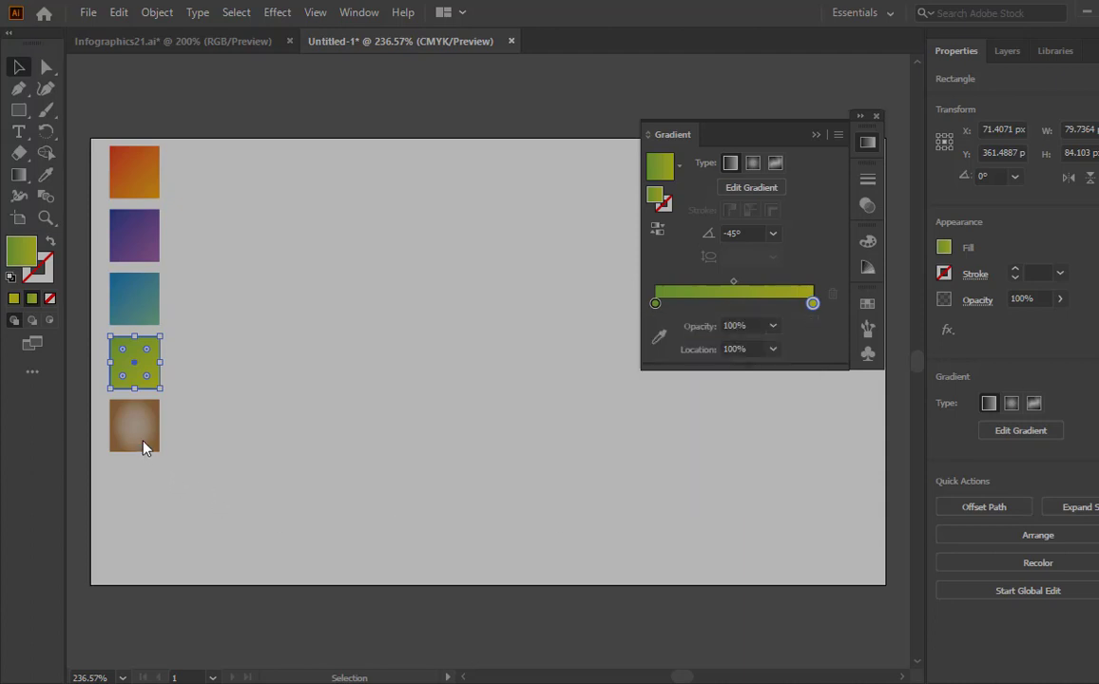
pyautogui.doubleClick(144, 447)
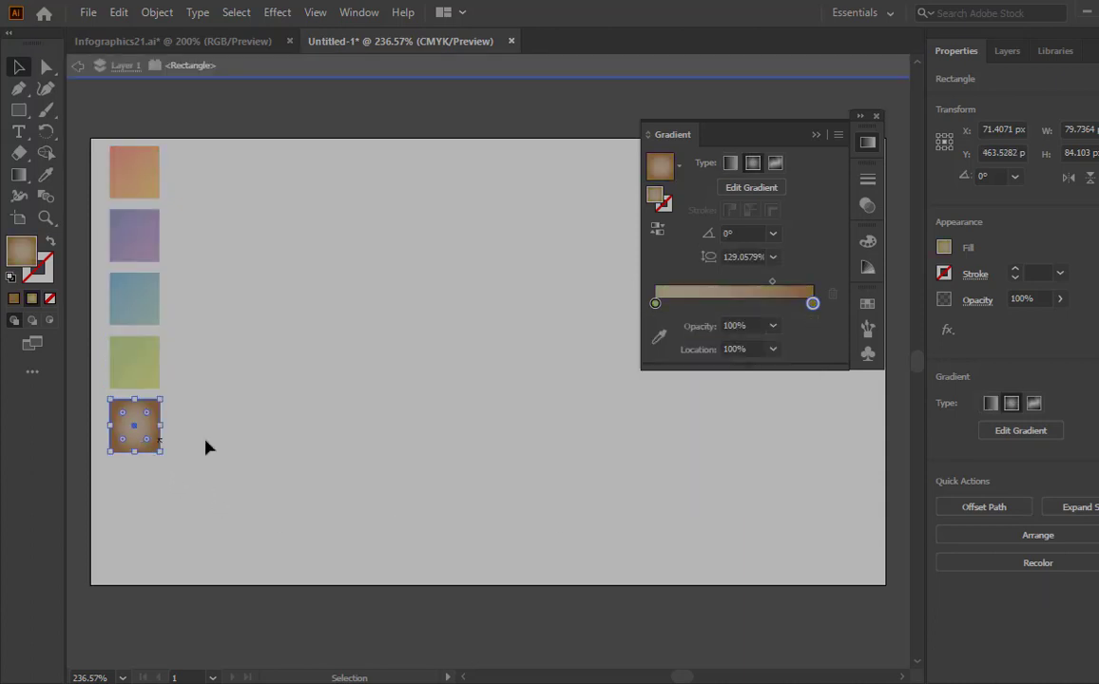
# - Give the brown radial gradient a beige centre (C14.84 M19.92 Y29.69) and brown edge (C27.34 M49.61 Y78.91 K7.81)
pyautogui.doubleClick(813, 305)
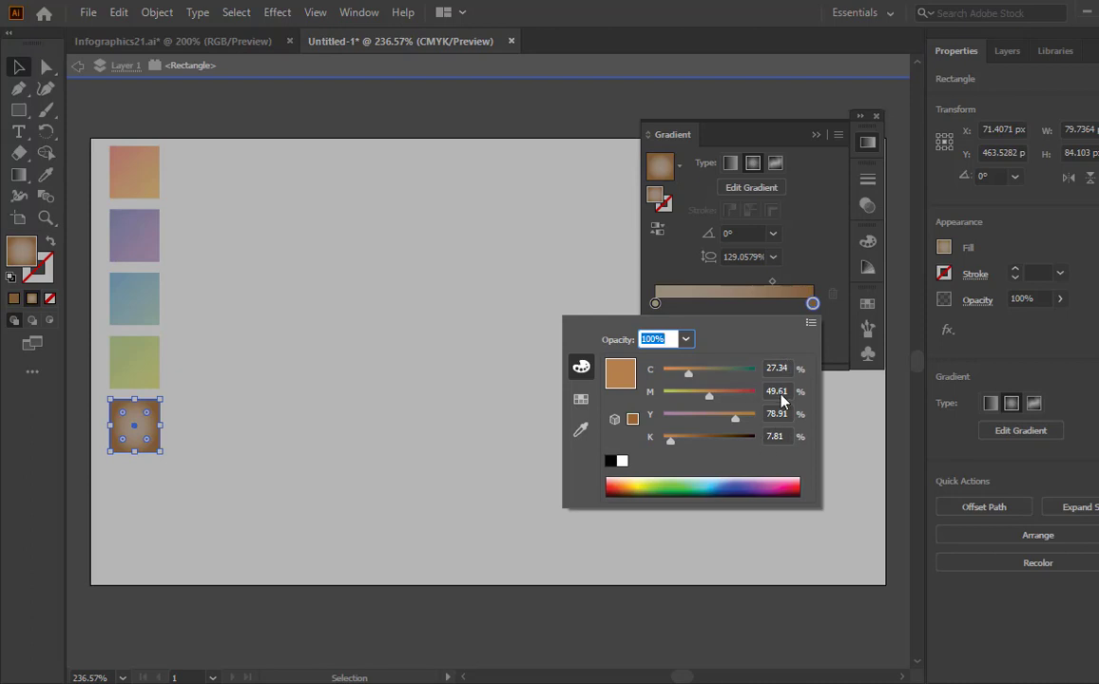
pyautogui.click(655, 303)
pyautogui.doubleClick(655, 303)
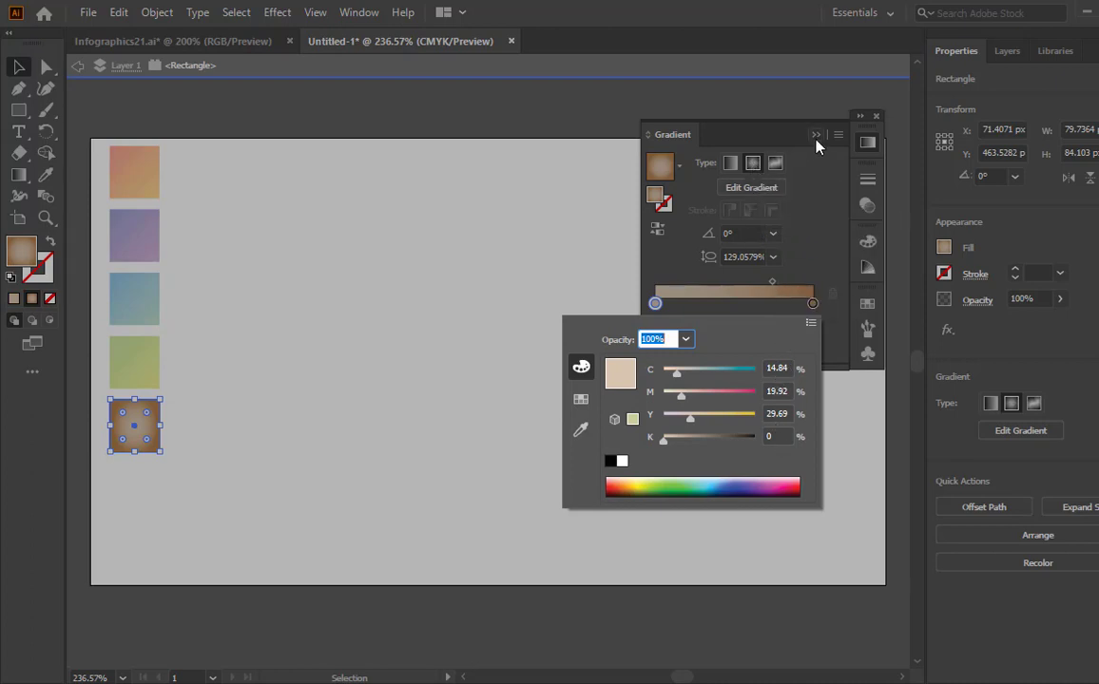
pyautogui.press('Escape')
pyautogui.click(436, 400)
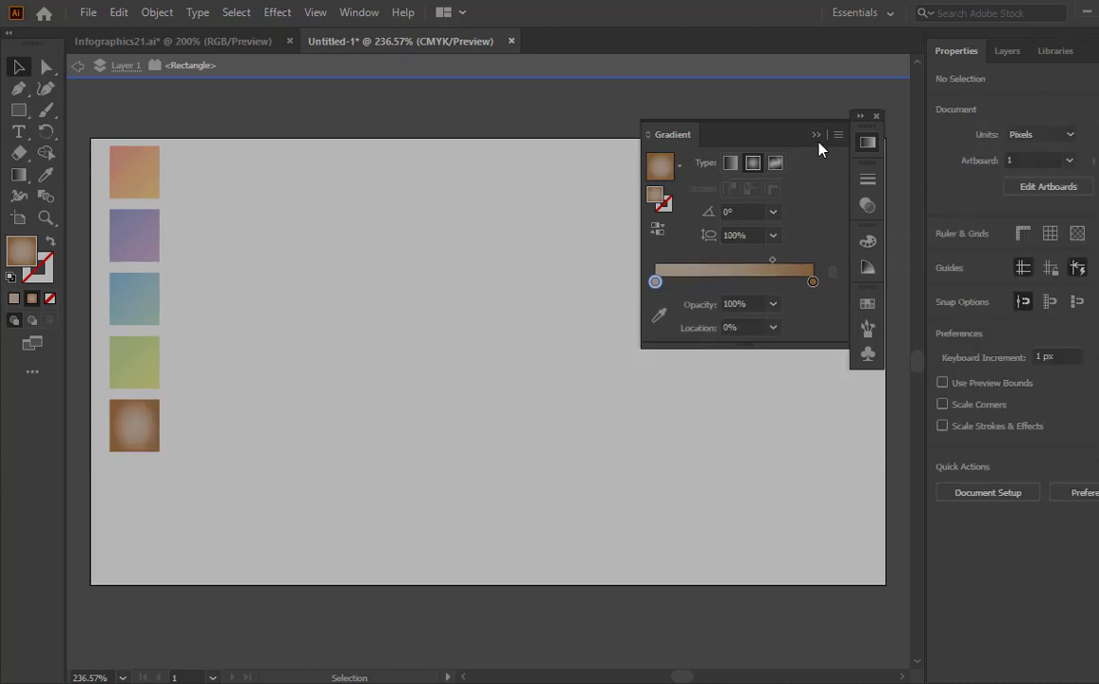
pyautogui.click(816, 135)
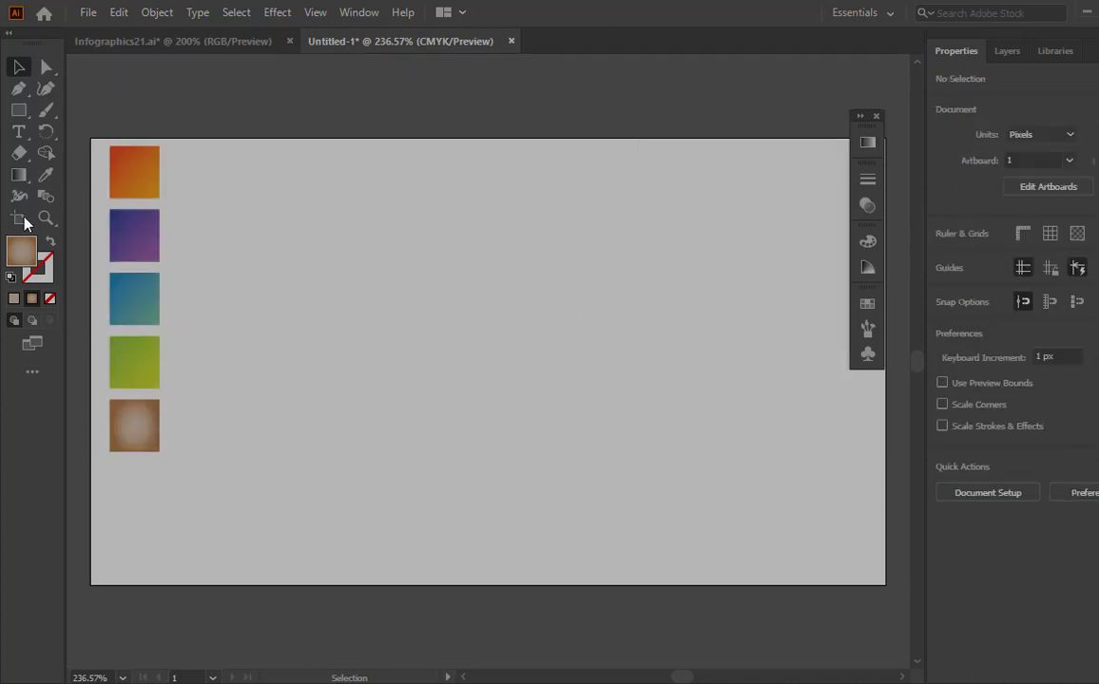
# - Zoom out to 200% and move all five gradient swatches just off the artboard's left edge
pyautogui.moveTo(102, 122)
pyautogui.mouseDown()
pyautogui.moveTo(256, 561)
pyautogui.moveTo(221, 500)
pyautogui.mouseUp()
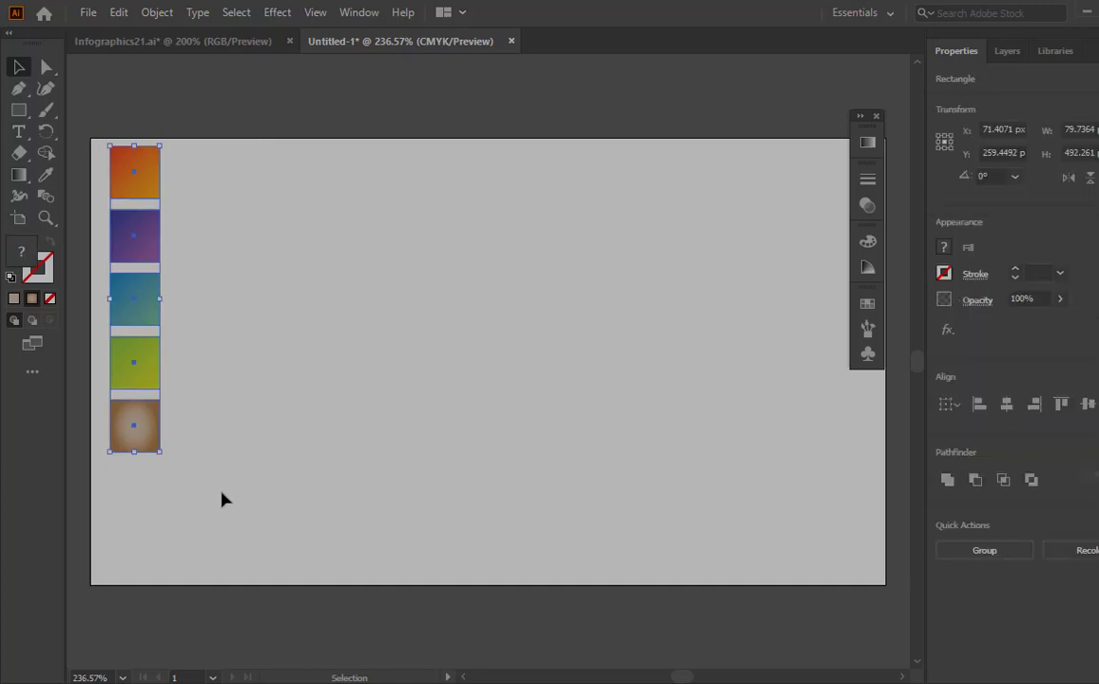
pyautogui.press('z')
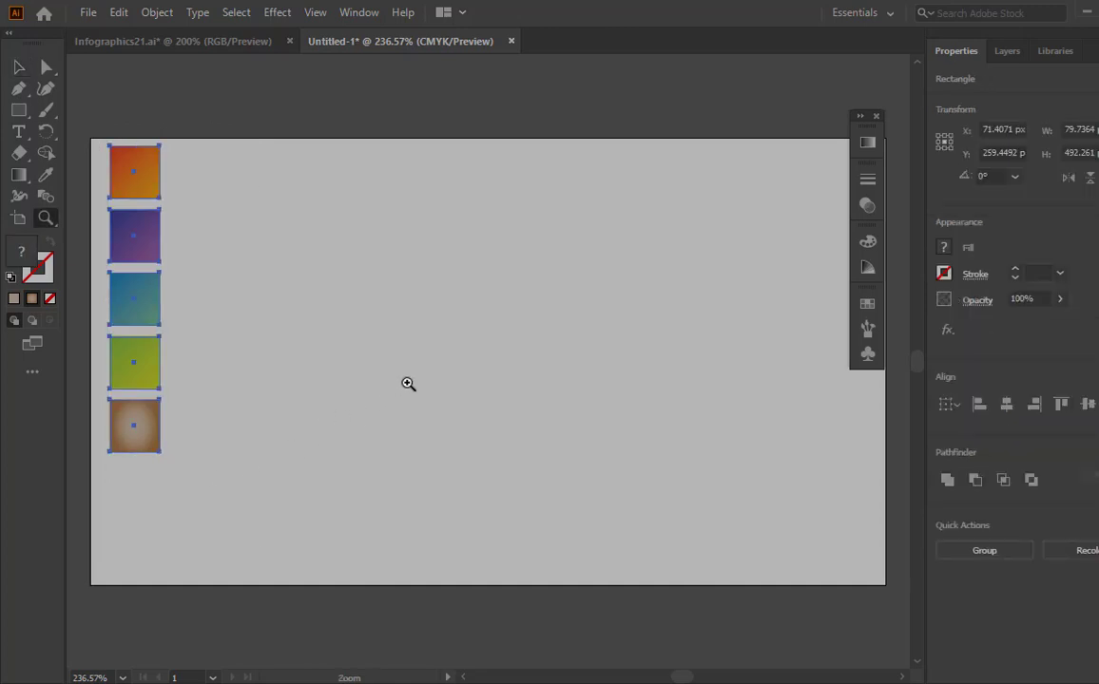
pyautogui.hotkey('ctrl', '-')
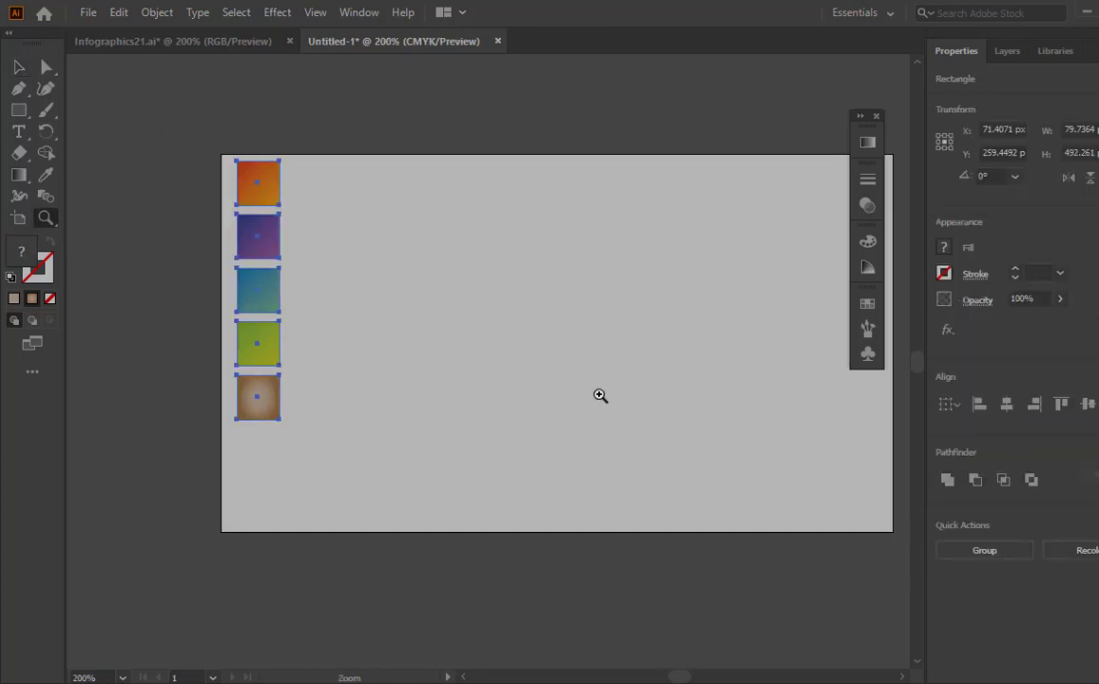
pyautogui.press('v')
pyautogui.moveTo(259, 302); pyautogui.dragTo(186, 309)
pyautogui.press('space')
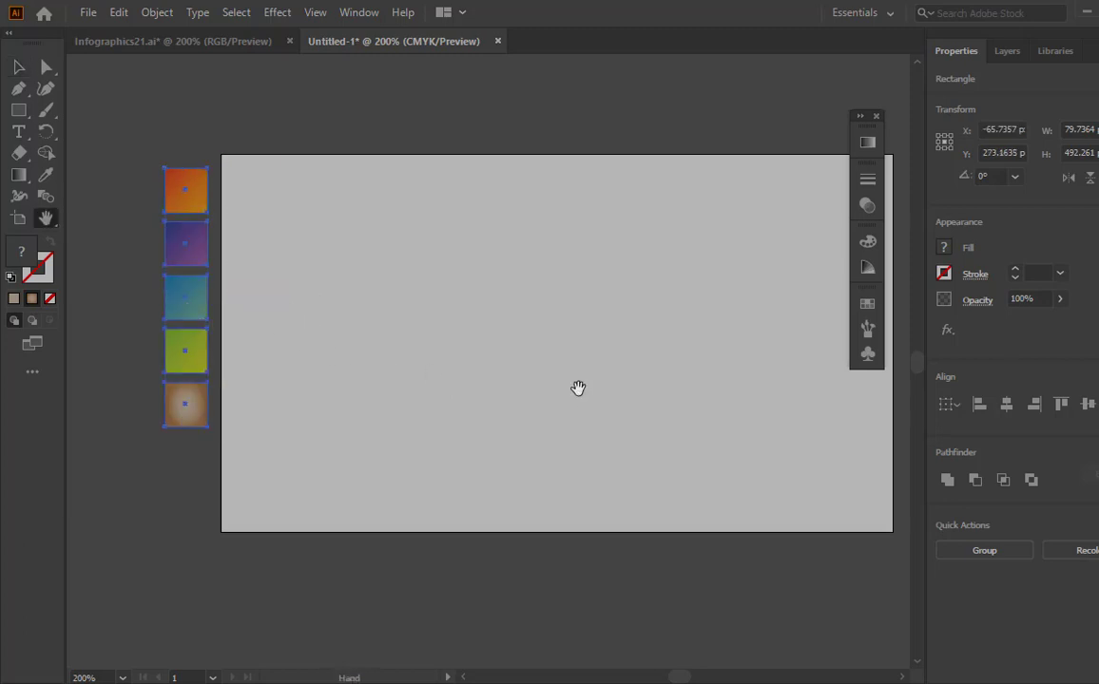
pyautogui.moveTo(578, 397); pyautogui.dragTo(527, 446)
pyautogui.click(19, 110)
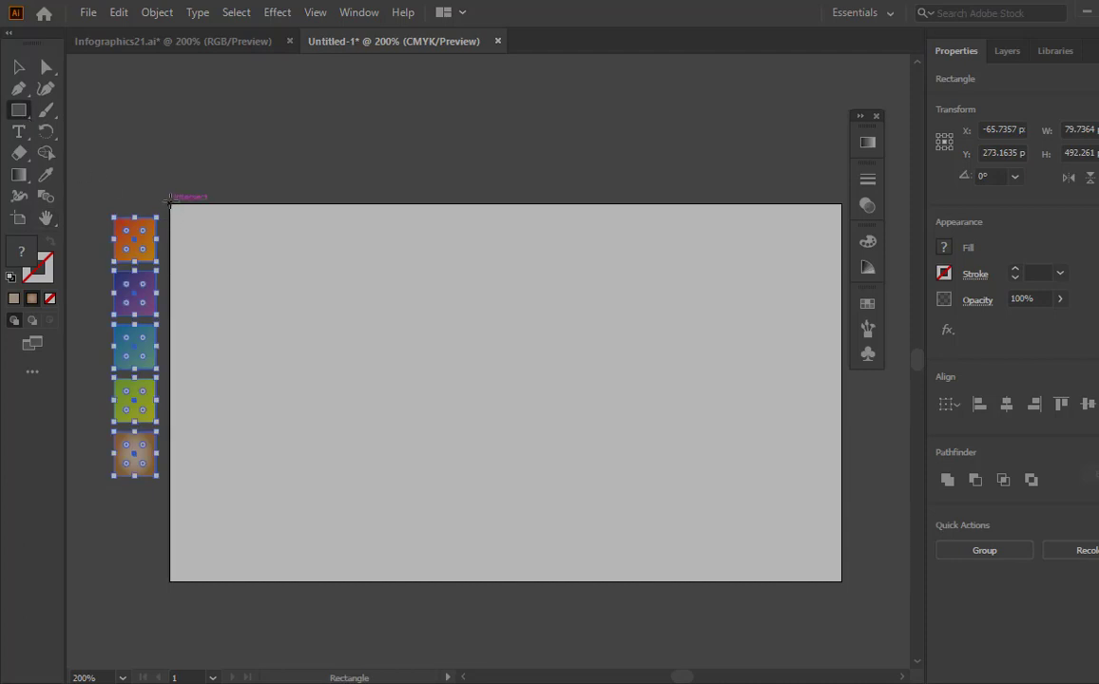
# - Draw a rectangle over the whole 1280×720 artboard and lock it as the background
pyautogui.moveTo(169, 199); pyautogui.dragTo(841, 581)
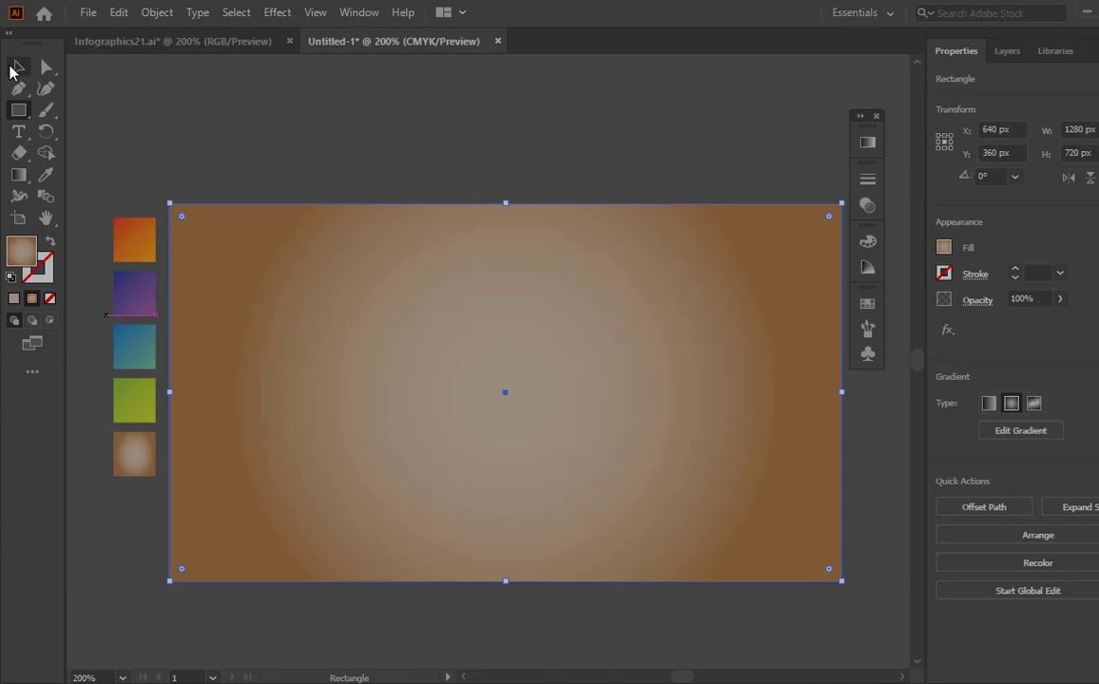
pyautogui.click(15, 69)
pyautogui.click(155, 11)
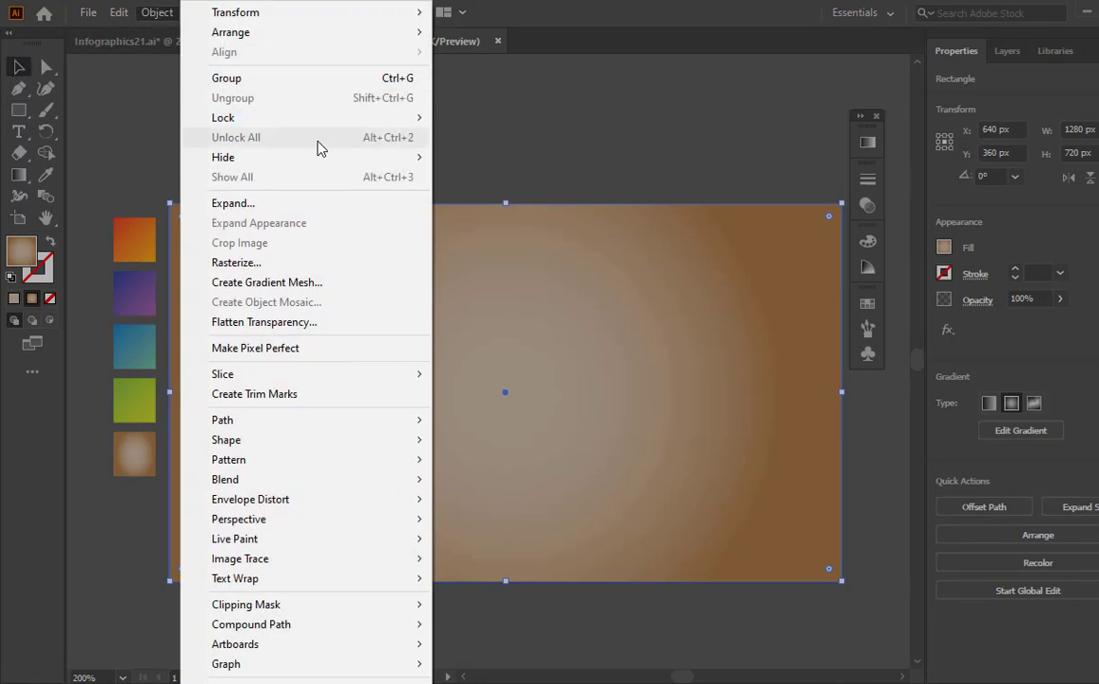
pyautogui.click(471, 116)
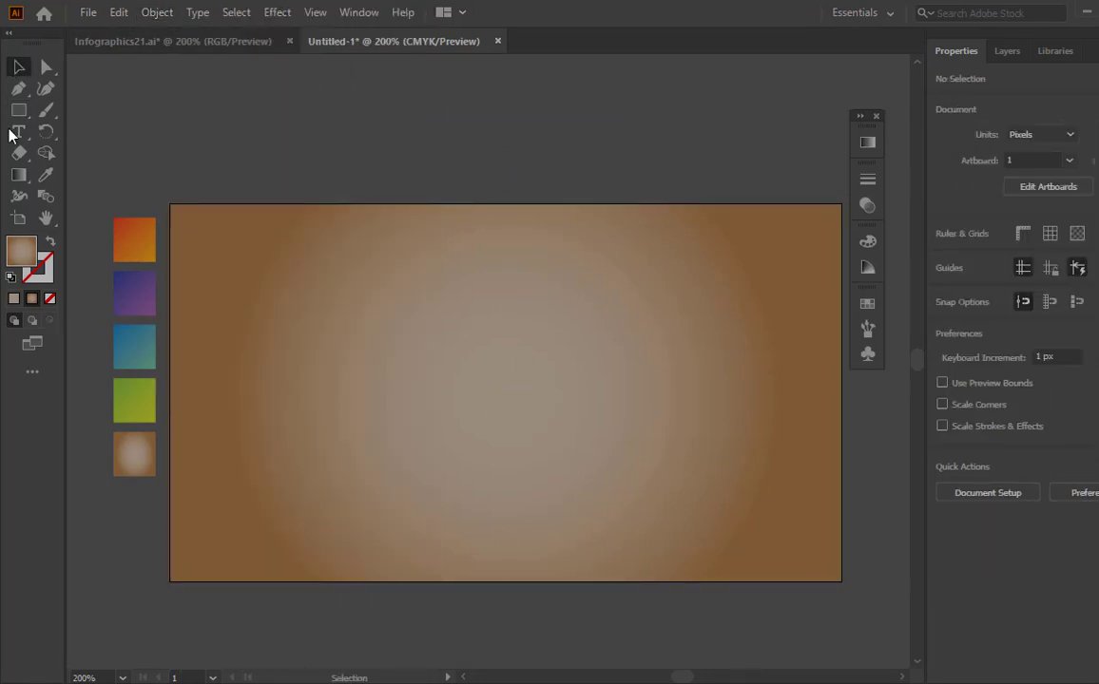
pyautogui.moveTo(18, 110); pyautogui.dragTo(61, 130)
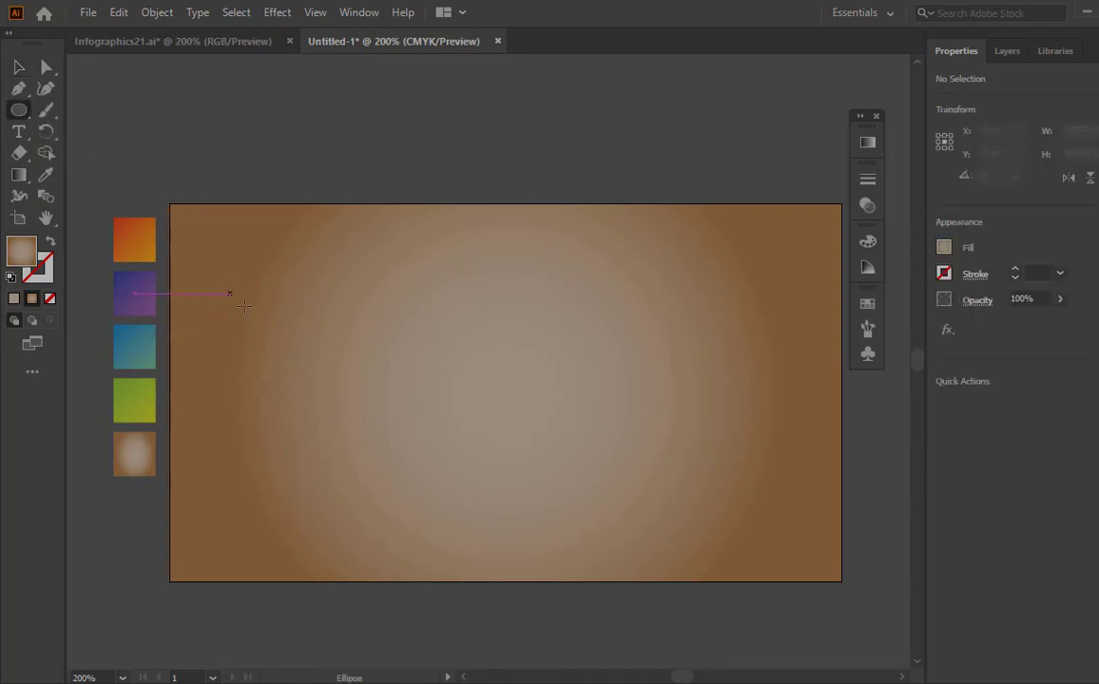
# - Draw a circle, fill it with the orange swatch's gradient, and Alt-drag a duplicate rightward
pyautogui.moveTo(229, 293); pyautogui.dragTo(369, 442)
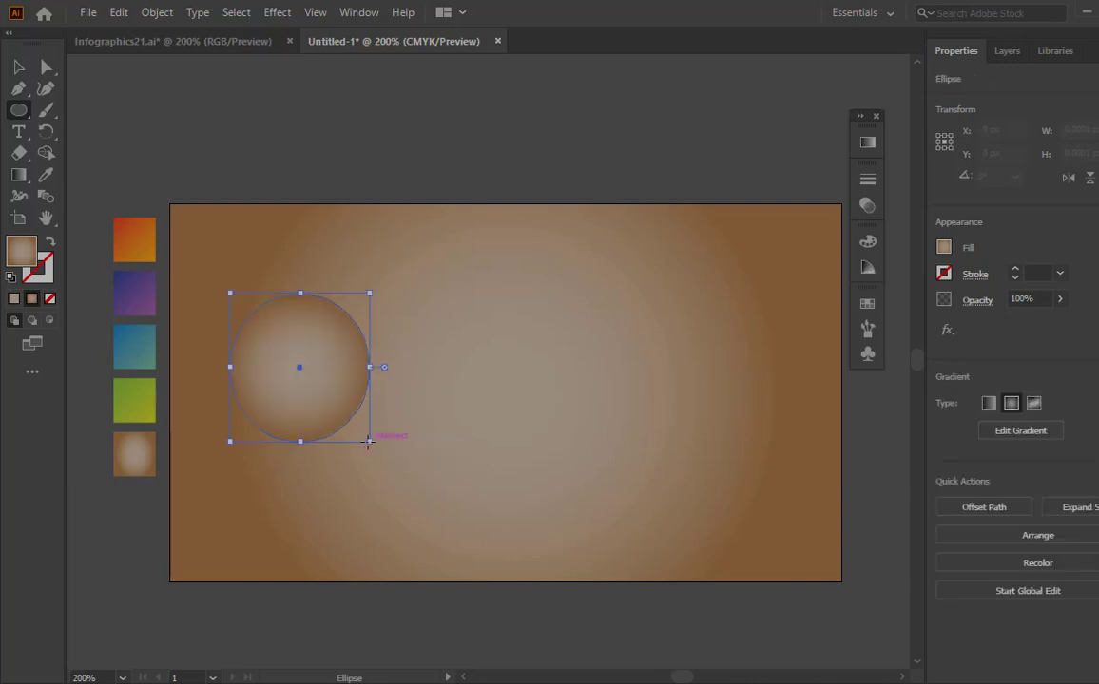
pyautogui.click(18, 66)
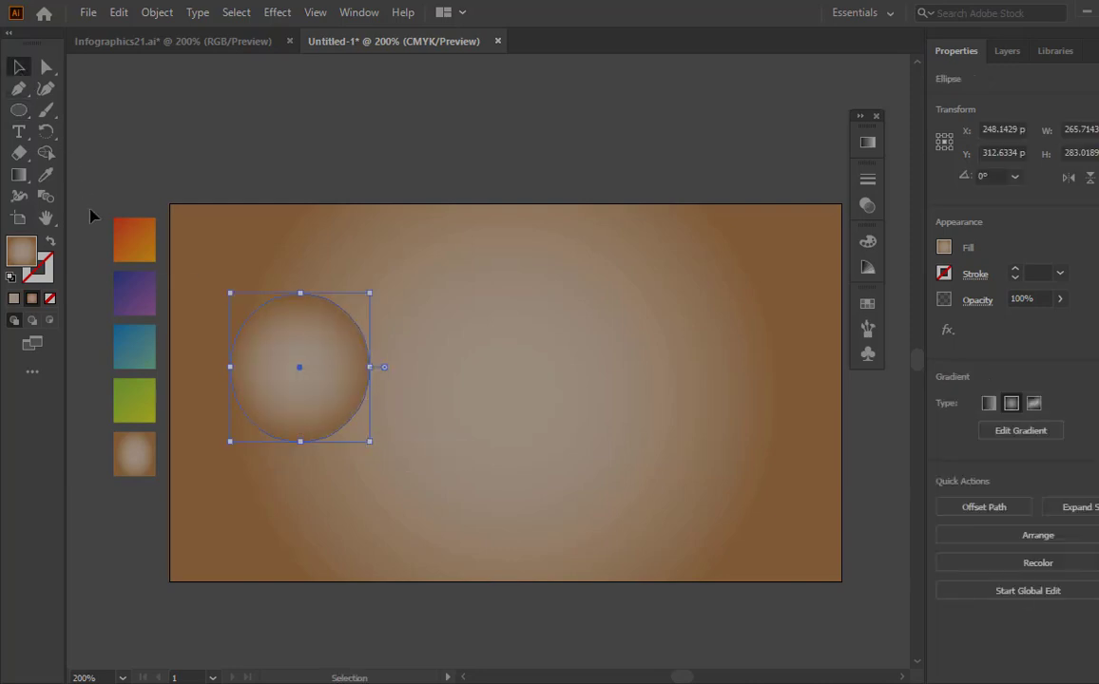
pyautogui.press('i')
pyautogui.click(142, 226)
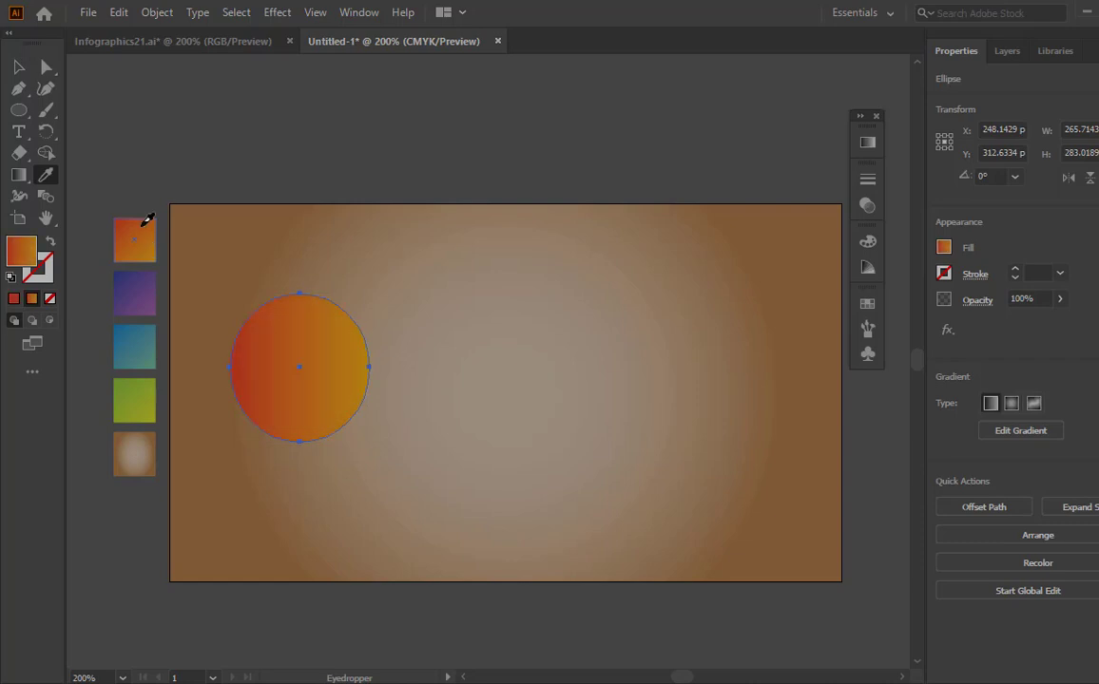
pyautogui.click(18, 66)
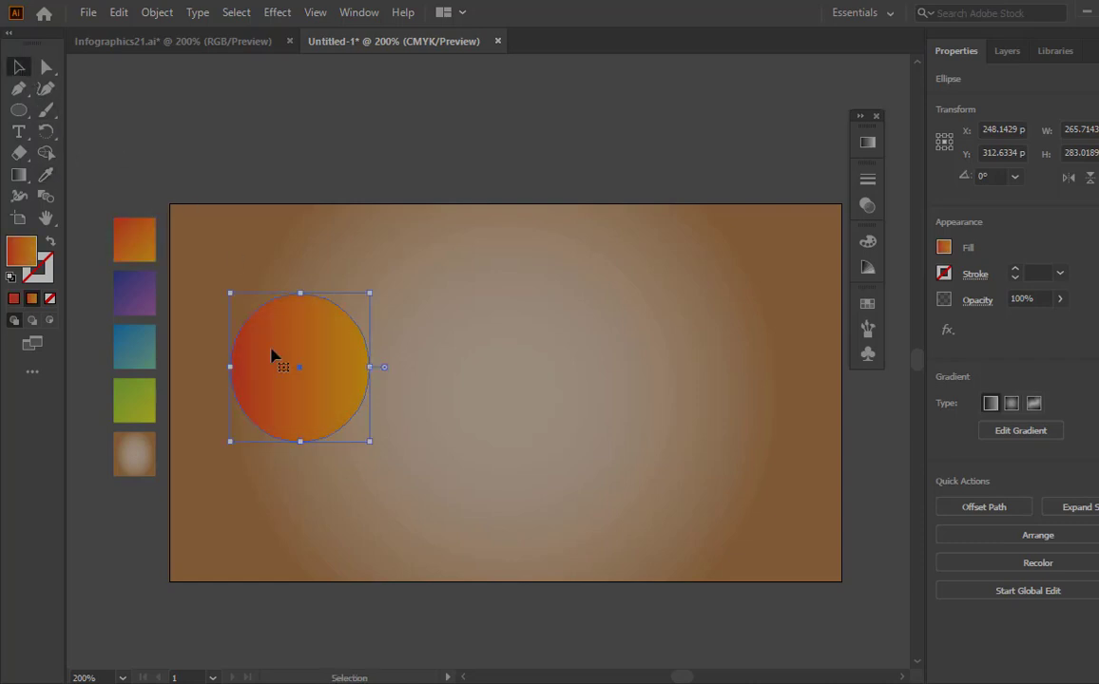
pyautogui.moveTo(281, 387); pyautogui.dragTo(429, 392)
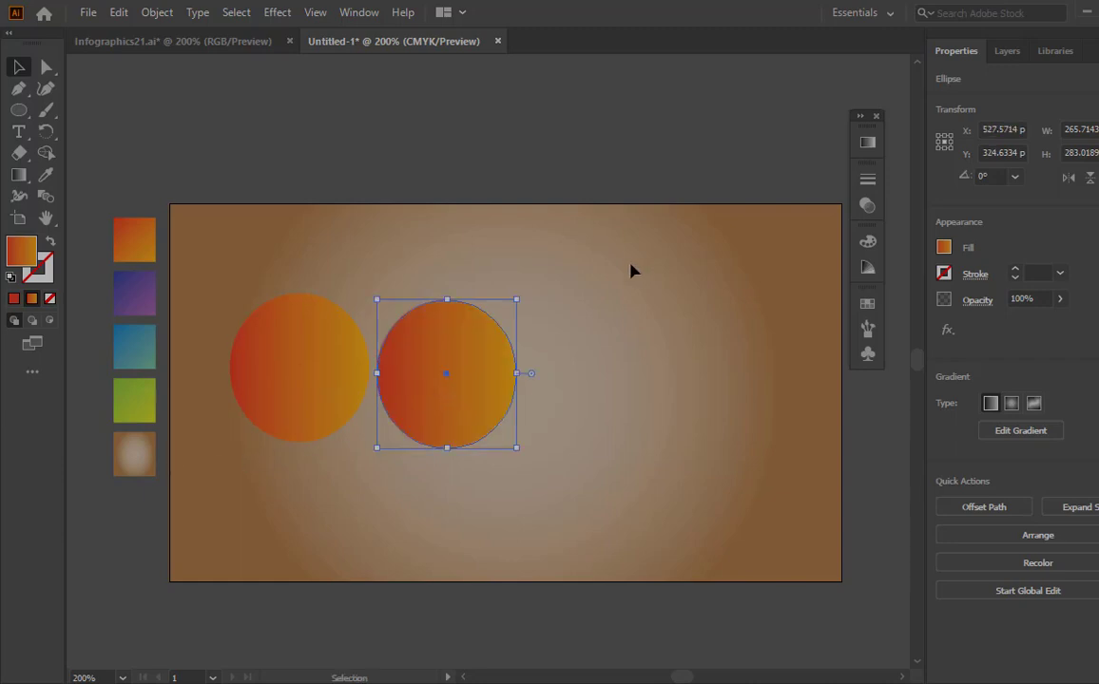
pyautogui.click(18, 88)
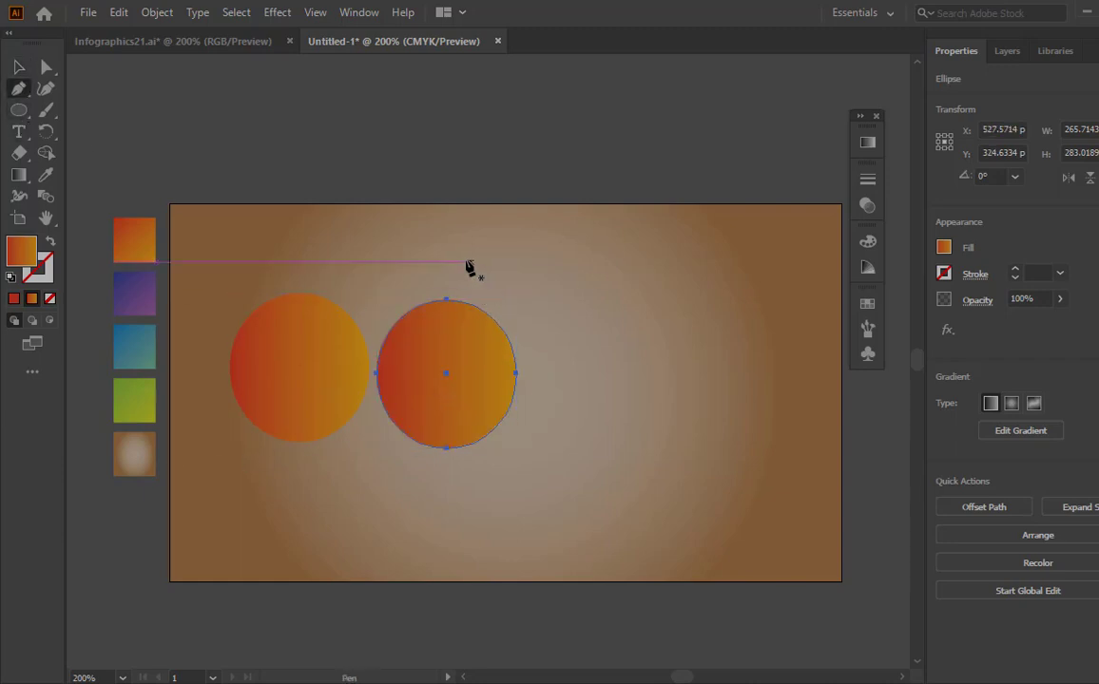
# - Draw a vertical stroked line through the second circle
pyautogui.click(446, 263)
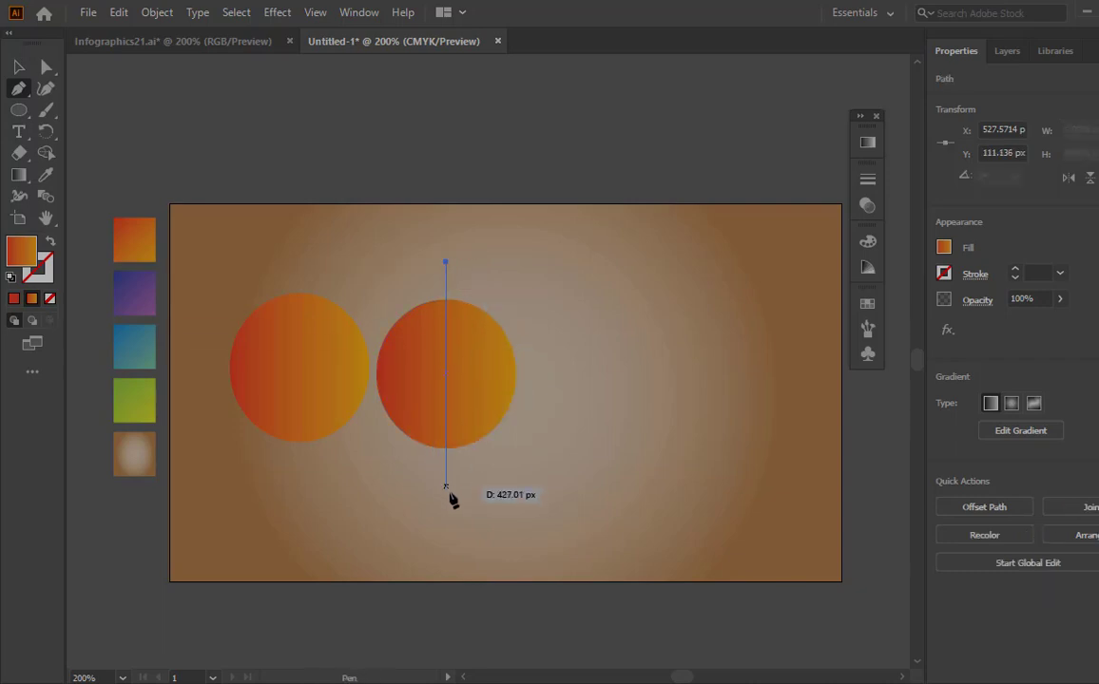
pyautogui.click(447, 494)
pyautogui.click(447, 495)
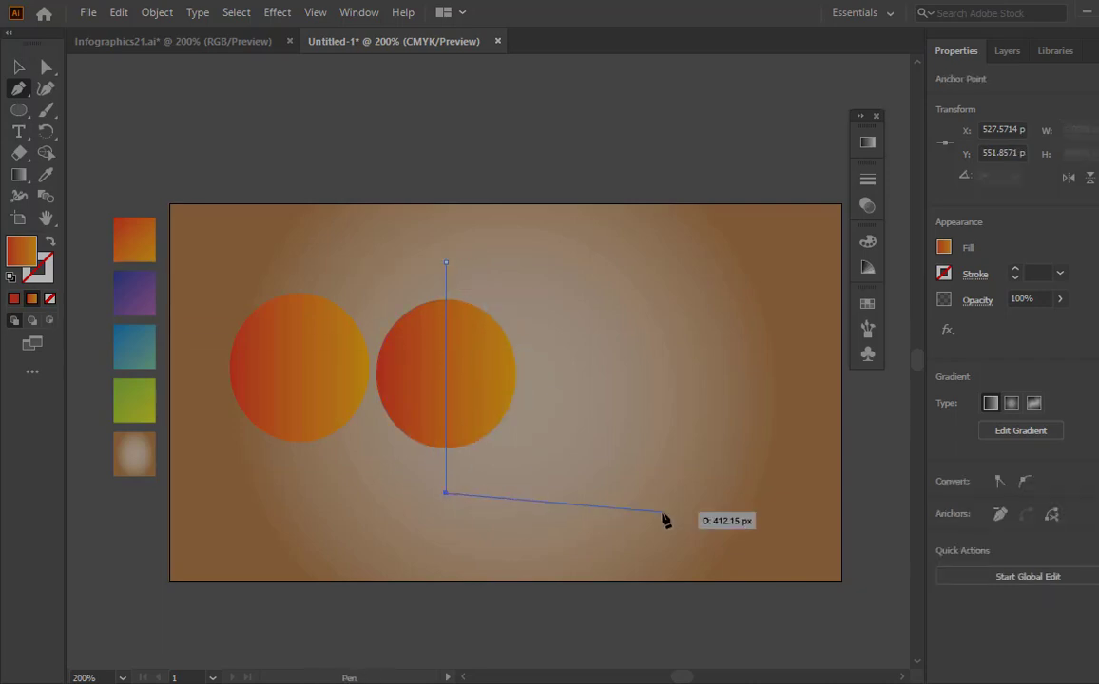
pyautogui.press('Escape')
pyautogui.press('v')
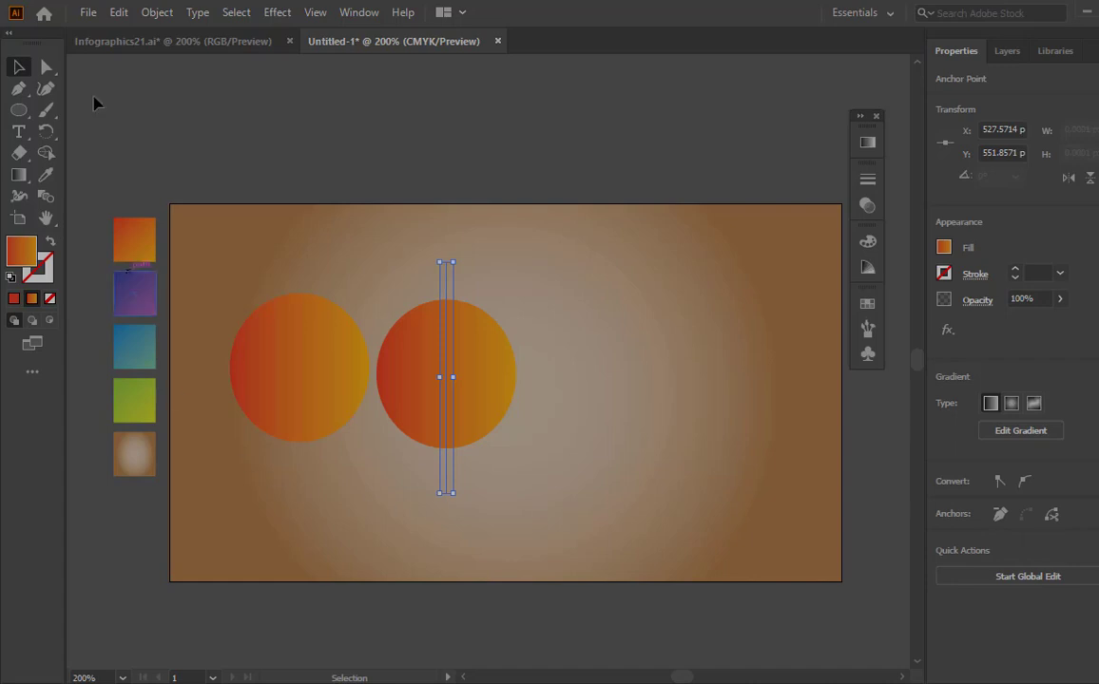
pyautogui.click(40, 270)
pyautogui.click(13, 300)
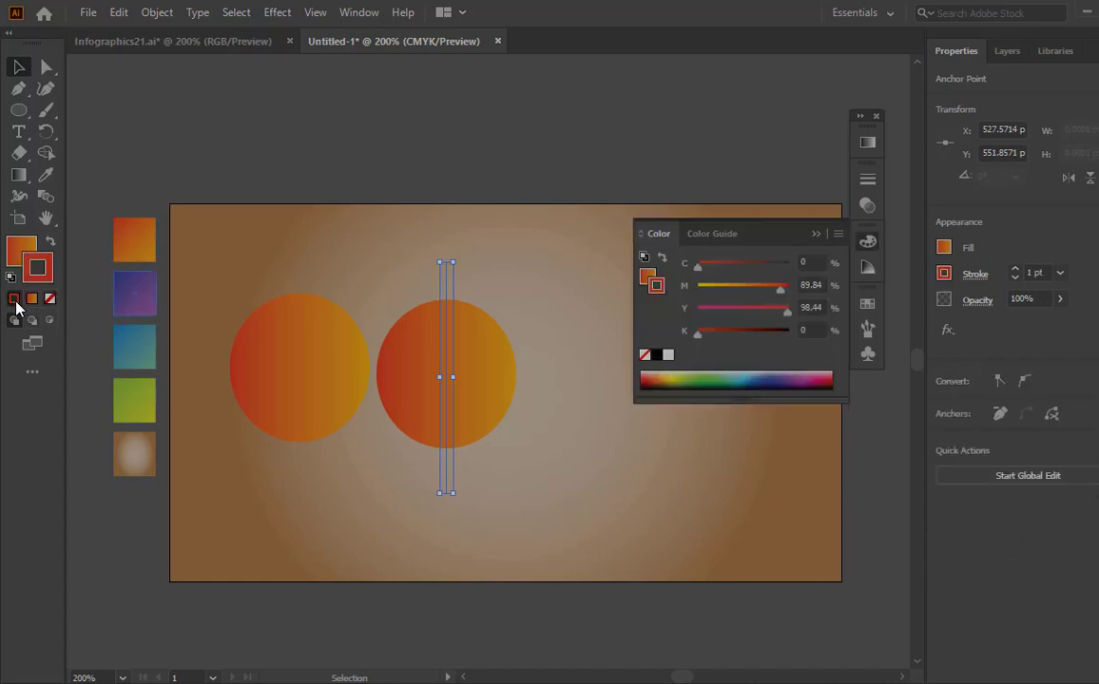
# - Divide the circle along the line, ungroup it, and nudge the right half rightward
pyautogui.moveTo(527, 484); pyautogui.dragTo(416, 332)
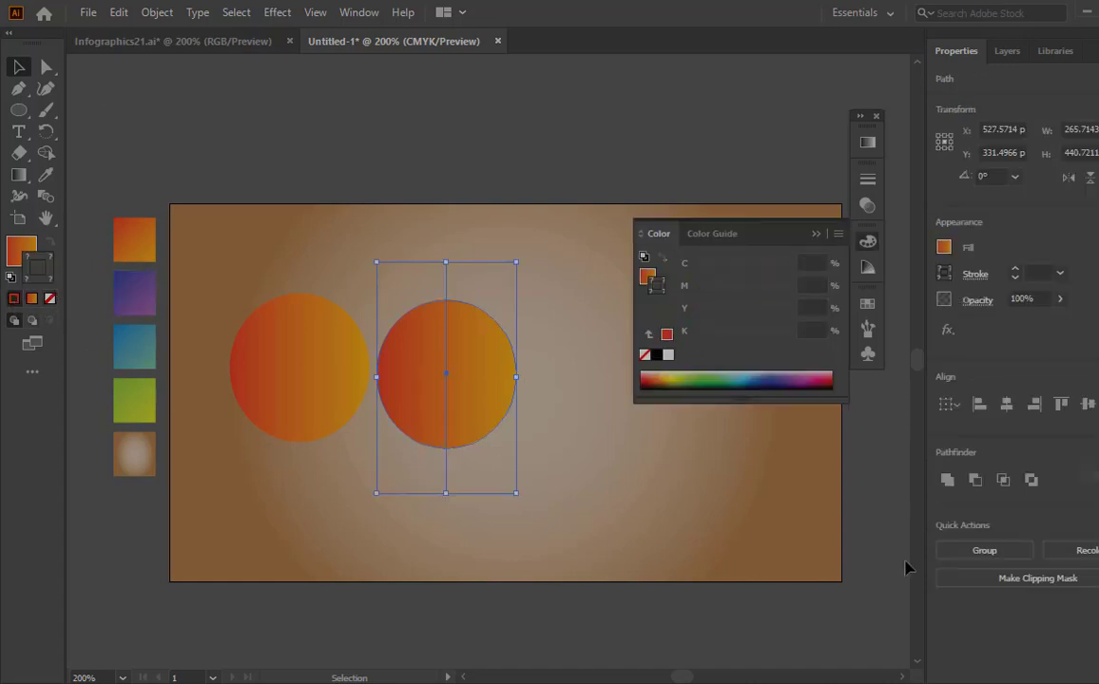
pyautogui.click(1089, 479)
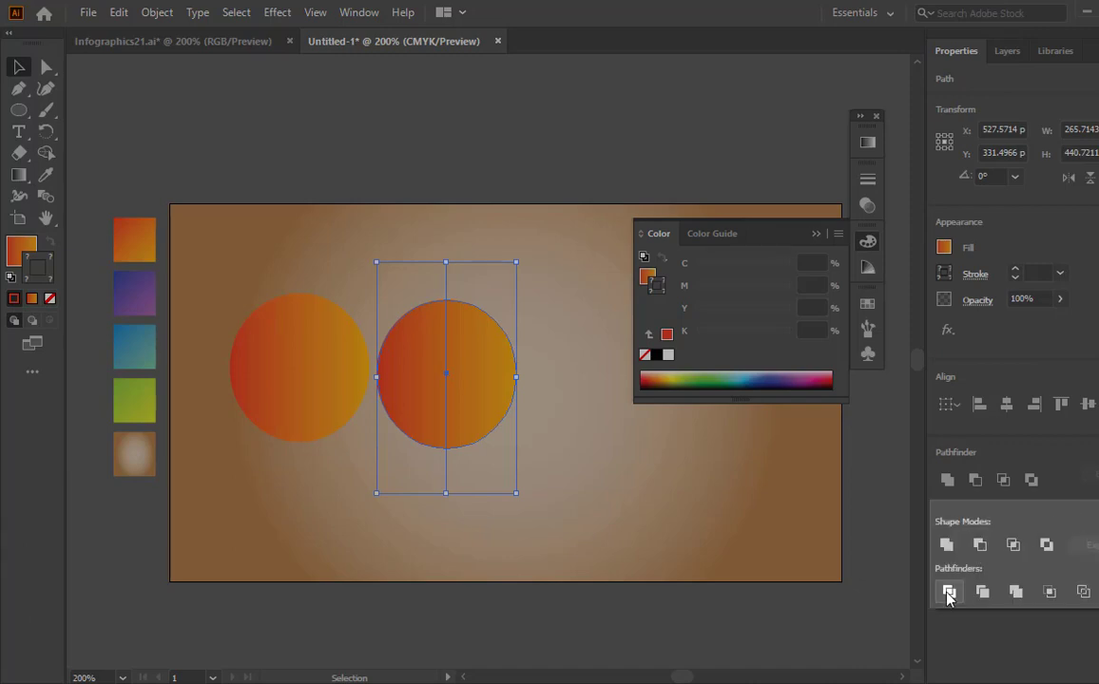
pyautogui.click(948, 593)
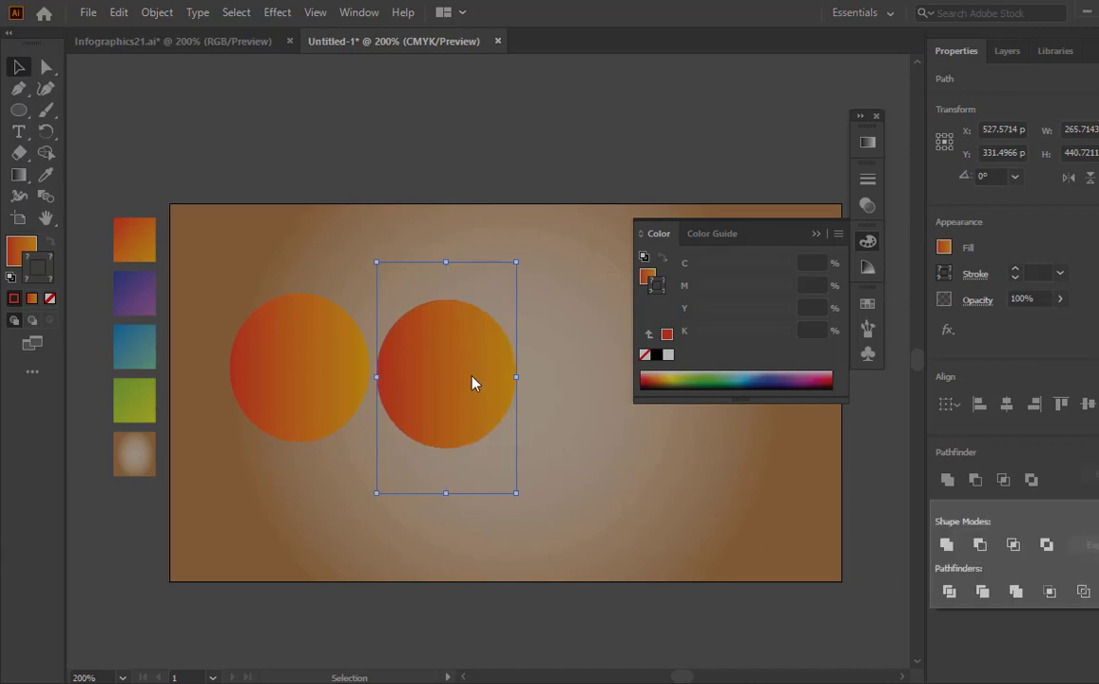
pyautogui.hotkey('ctrl', 'shift', 'a')
pyautogui.rightClick(473, 382)
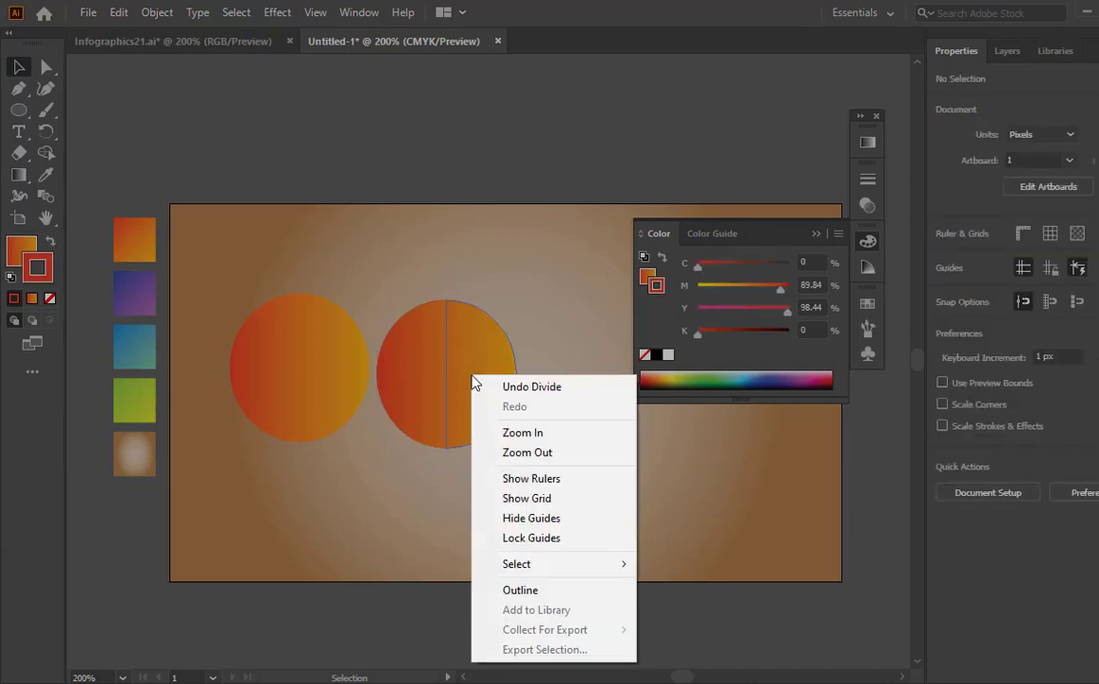
pyautogui.click(480, 354)
pyautogui.rightClick(470, 366)
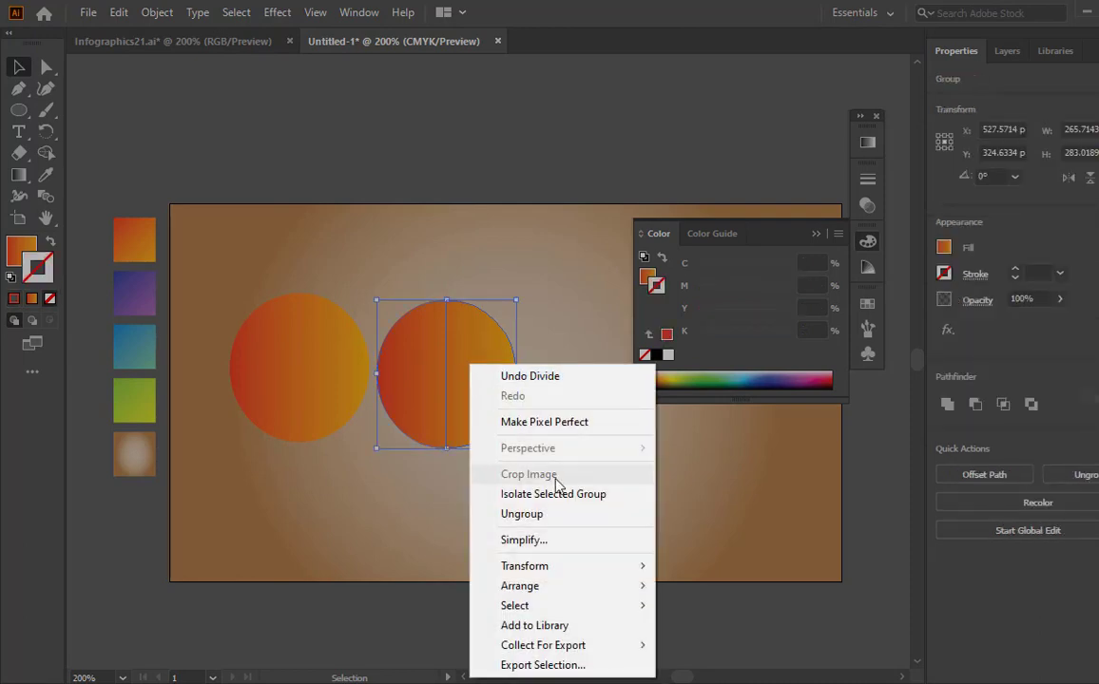
pyautogui.click(552, 514)
pyautogui.click(579, 481)
pyautogui.moveTo(493, 388); pyautogui.dragTo(527, 393)
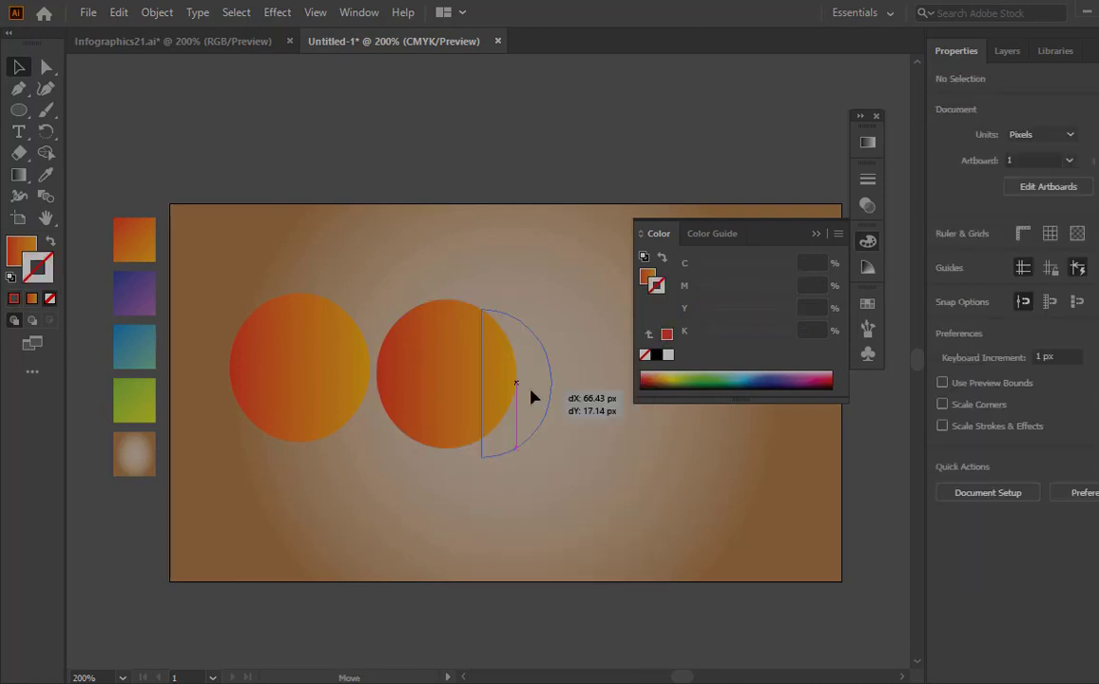
pyautogui.click(415, 397)
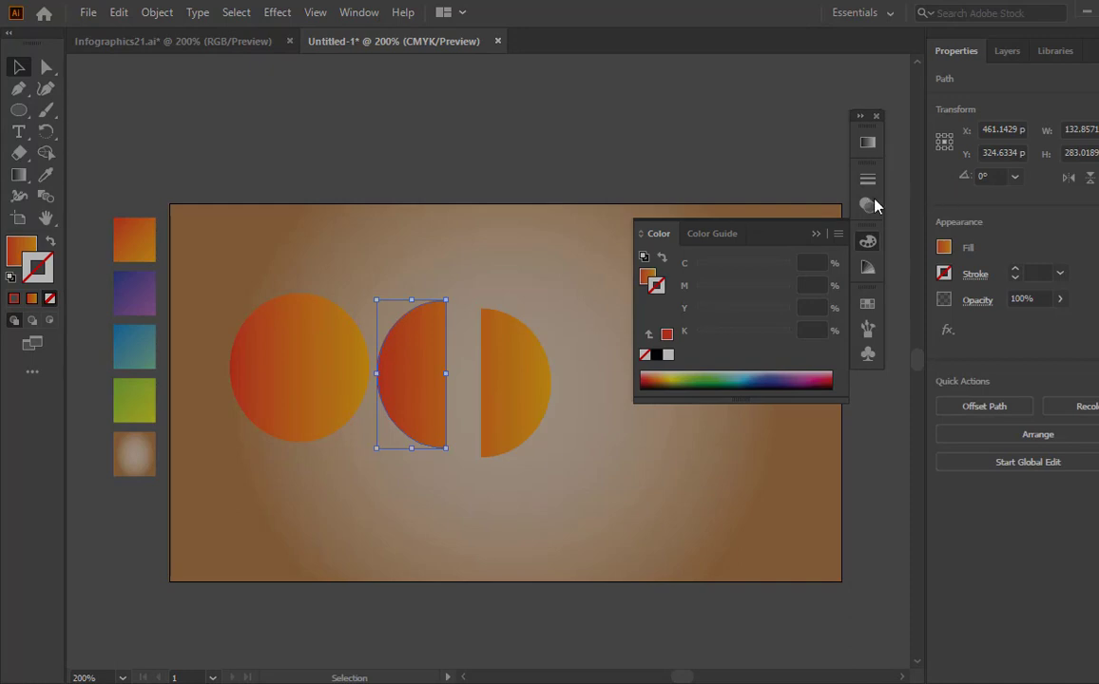
# - Fill the left half-circle with the White, Black gradient and remove its outline
pyautogui.click(868, 141)
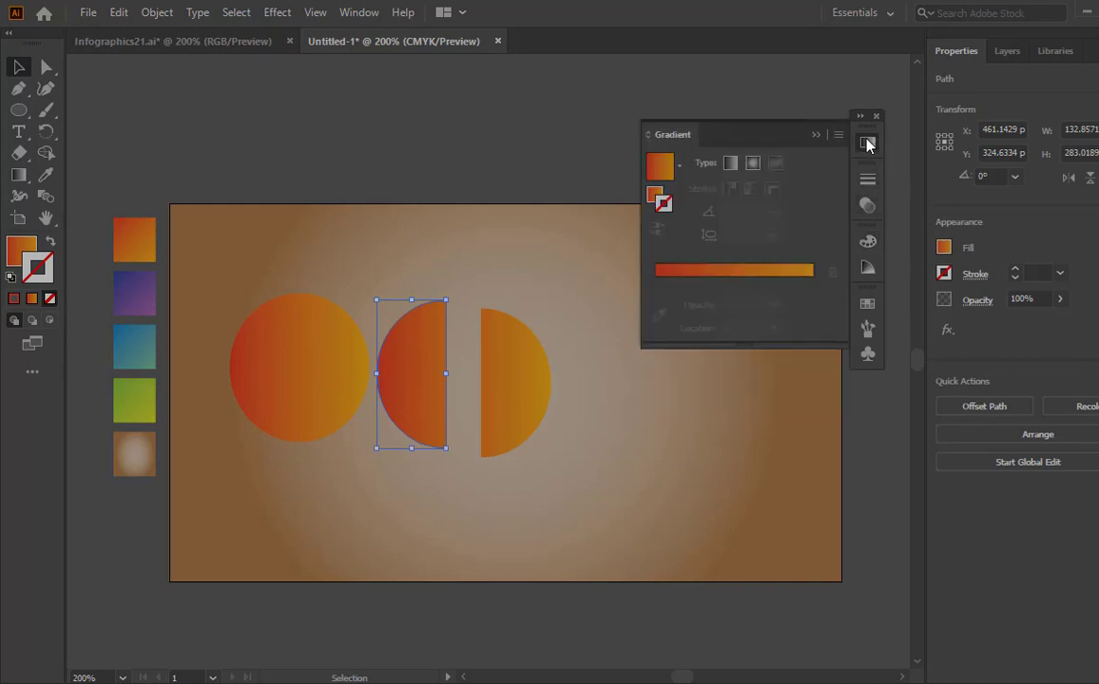
pyautogui.click(678, 168)
pyautogui.scroll(1, 638, 257)
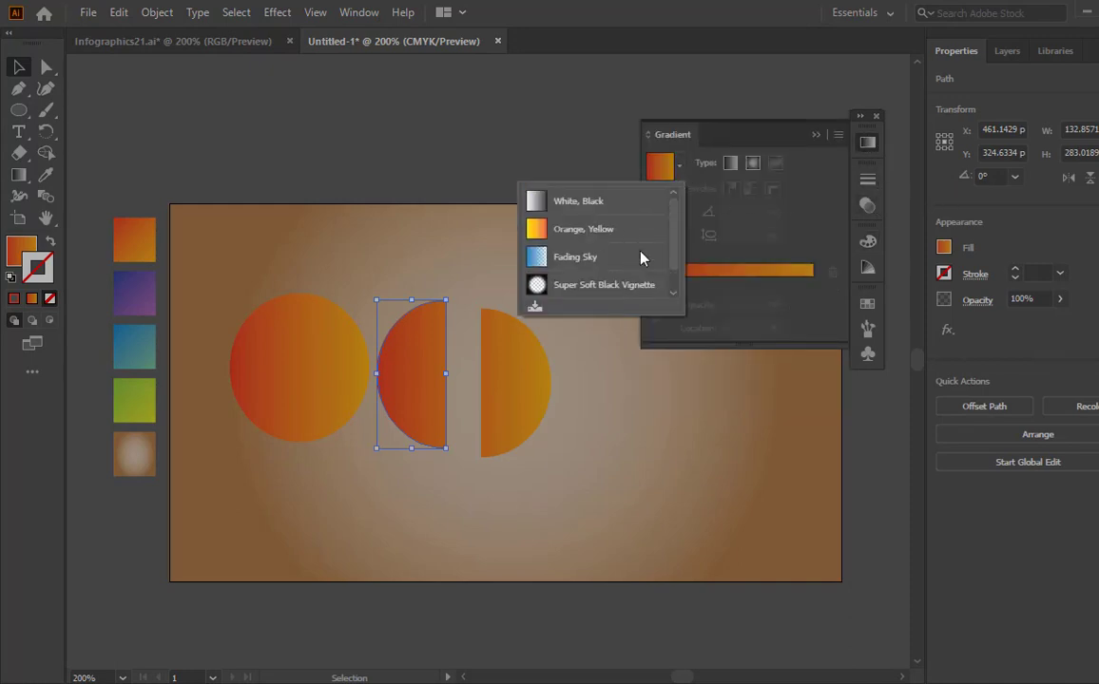
pyautogui.click(642, 200)
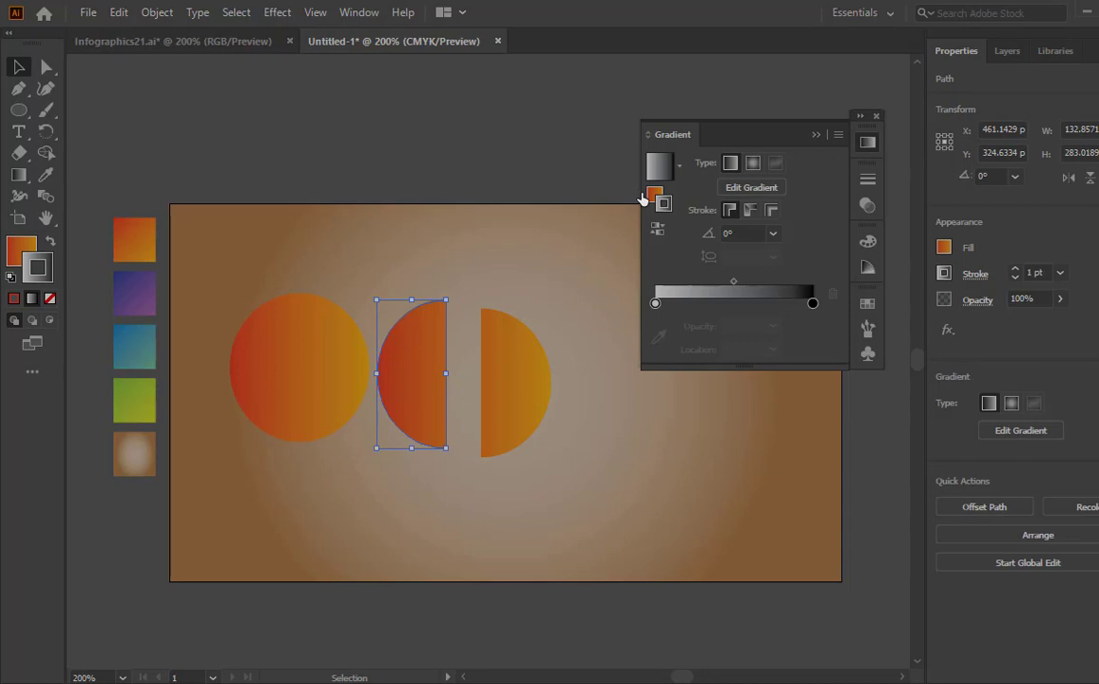
pyautogui.click(48, 244)
pyautogui.click(49, 298)
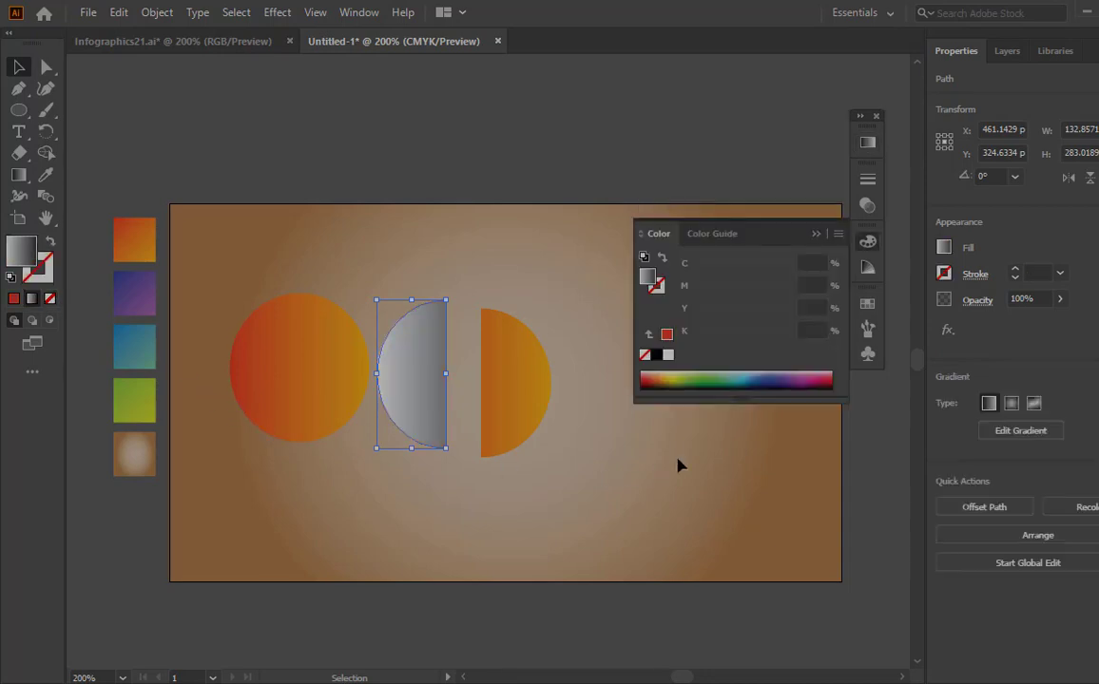
# - Lighten the gradient's dark stop to 10% grey and angle it lower-left to upper-right
pyautogui.click(873, 145)
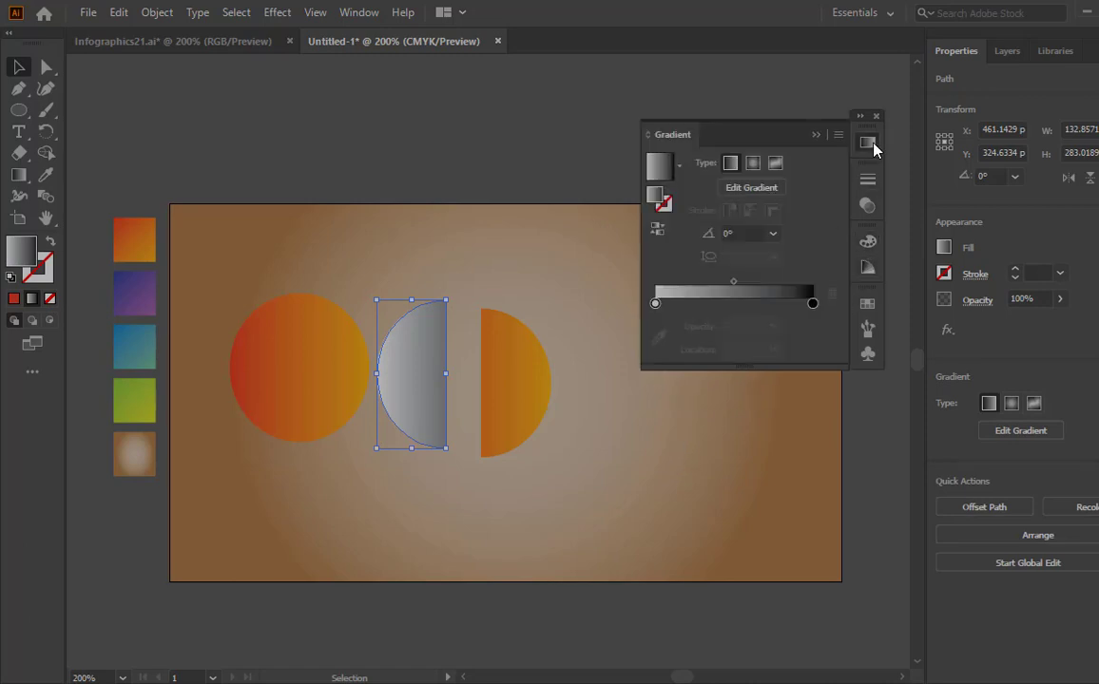
pyautogui.doubleClick(812, 304)
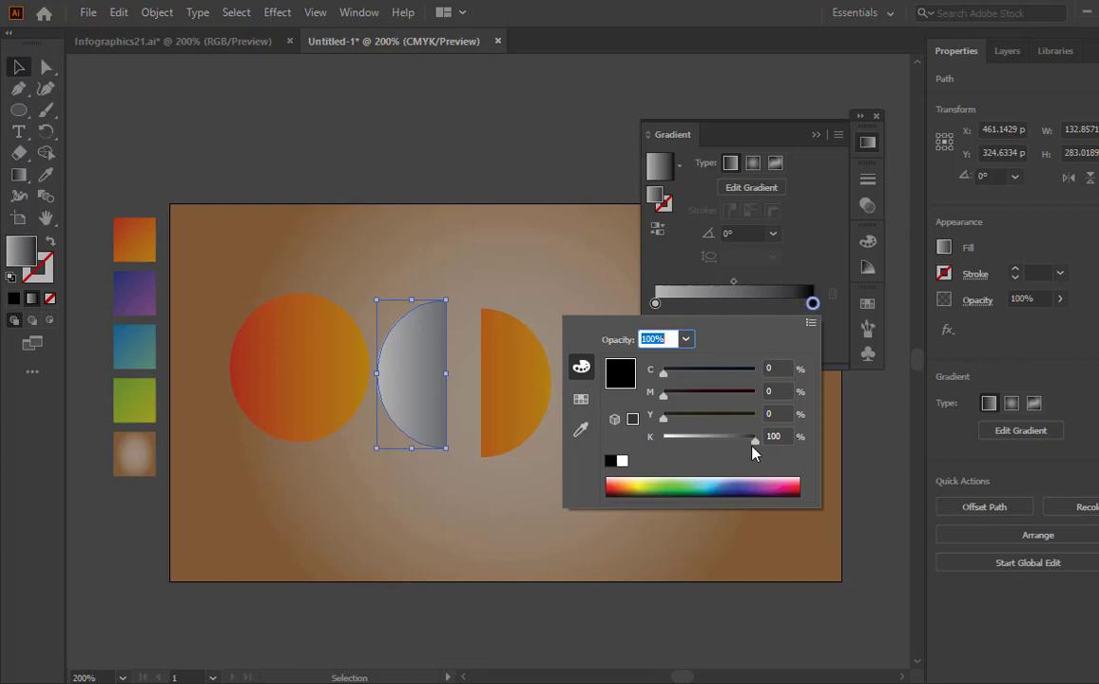
pyautogui.click(581, 399)
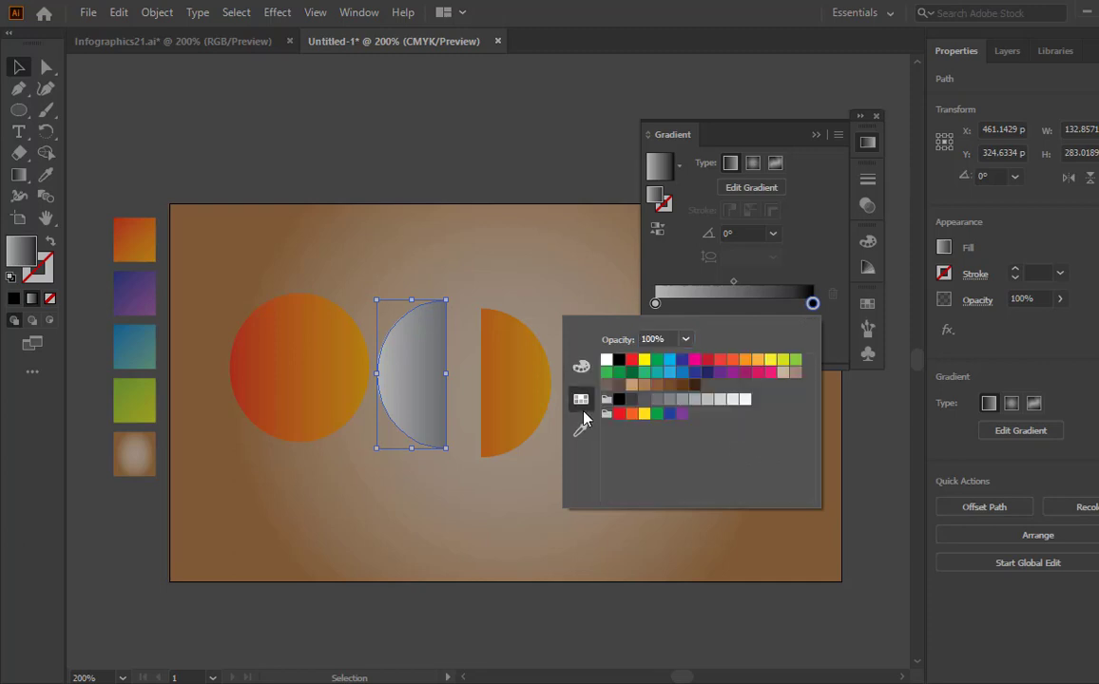
pyautogui.click(707, 400)
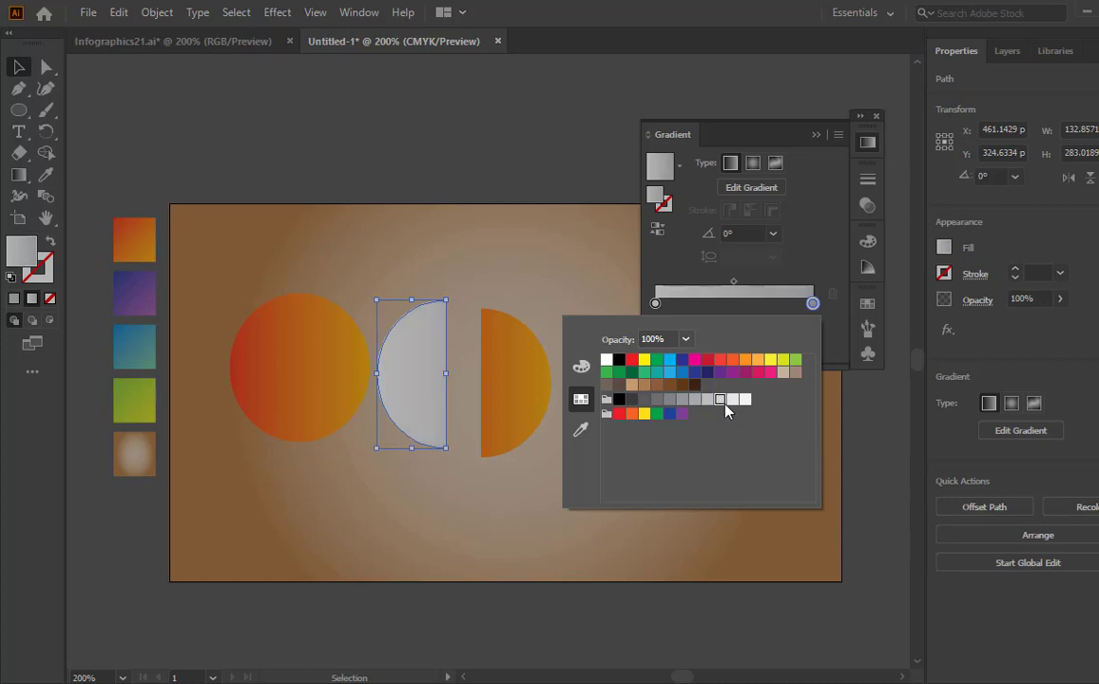
pyautogui.click(733, 400)
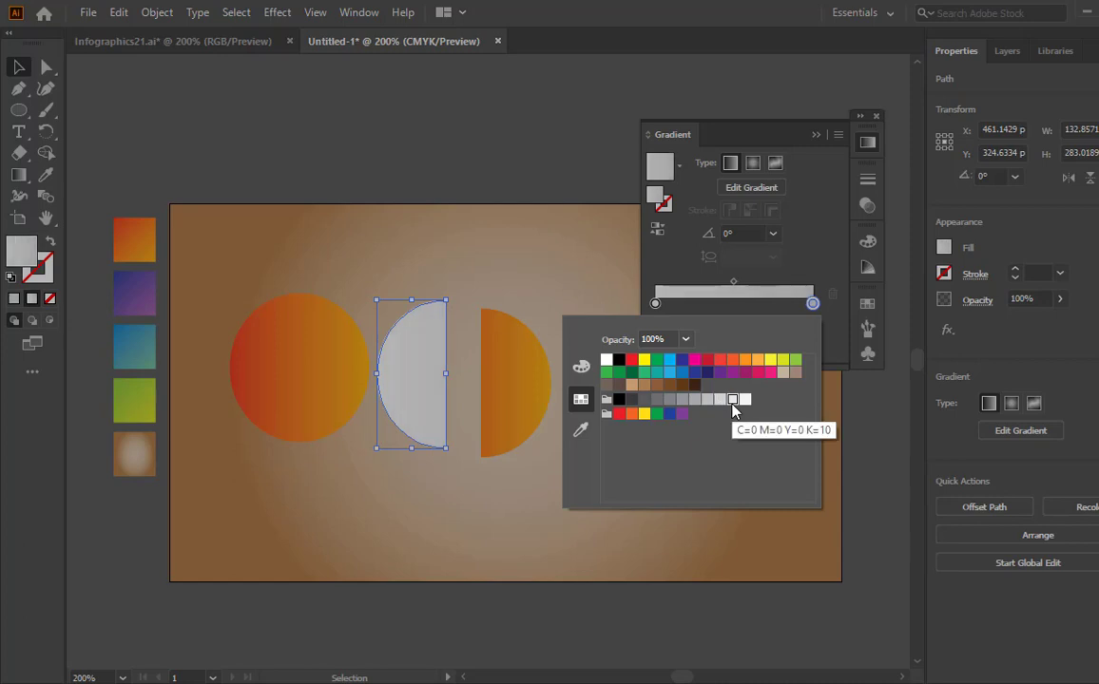
pyautogui.press('Escape')
pyautogui.press('g')
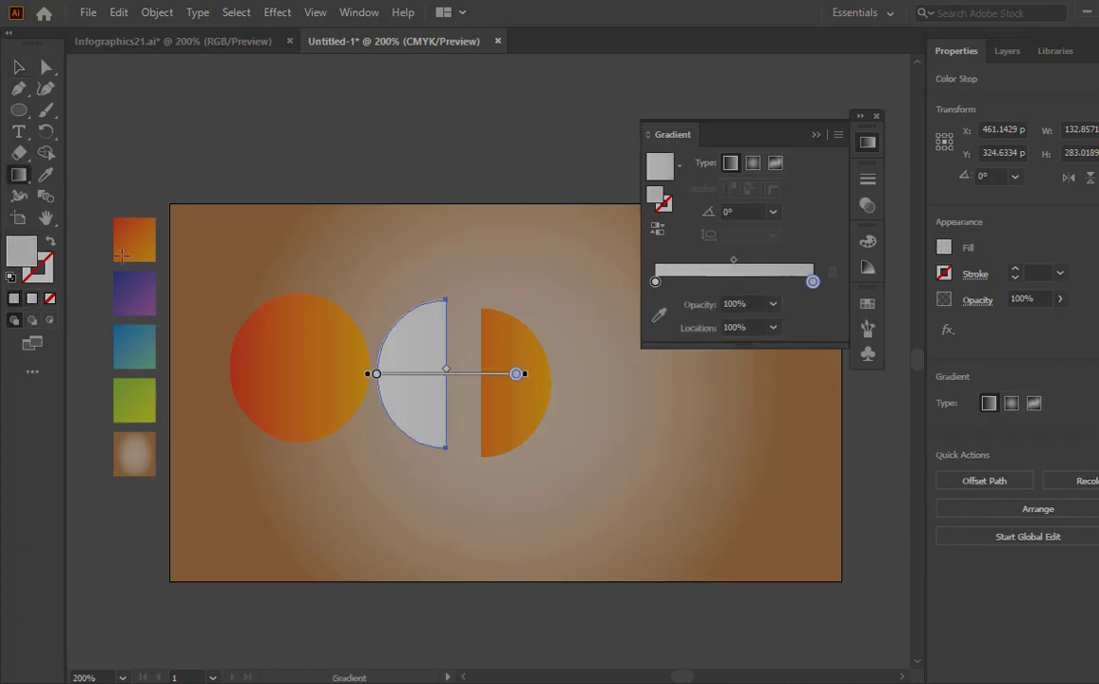
pyautogui.moveTo(395, 424); pyautogui.dragTo(465, 310)
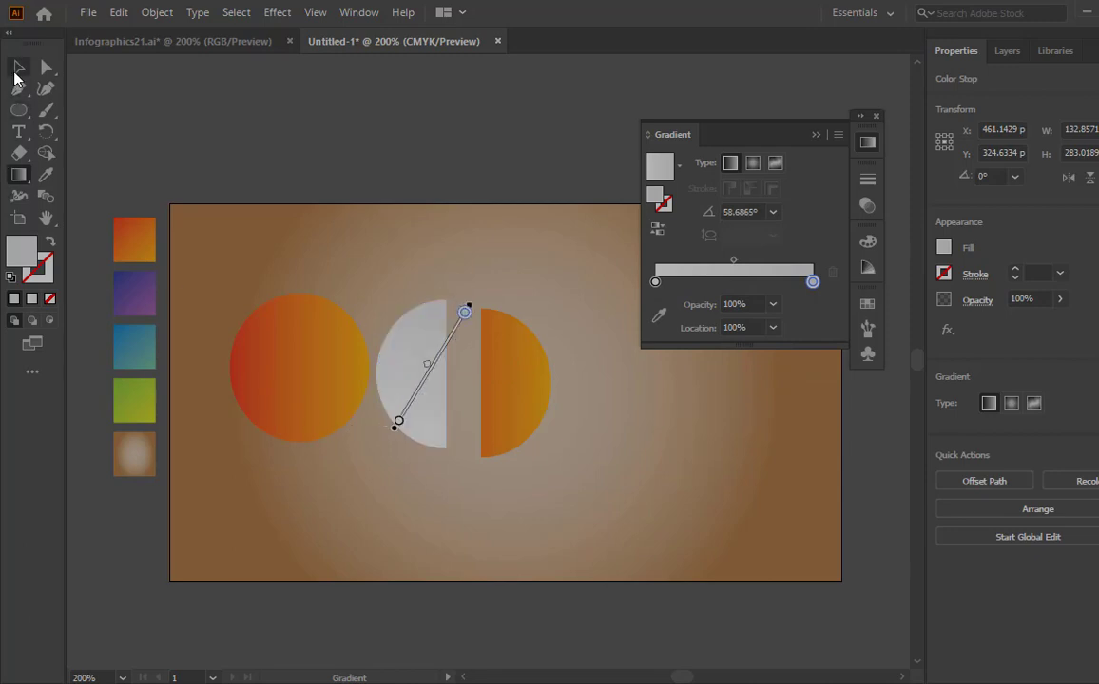
# - Copy the grey gradient onto the right half-circle and angle it at about -114.58°
pyautogui.click(18, 66)
pyautogui.click(514, 384)
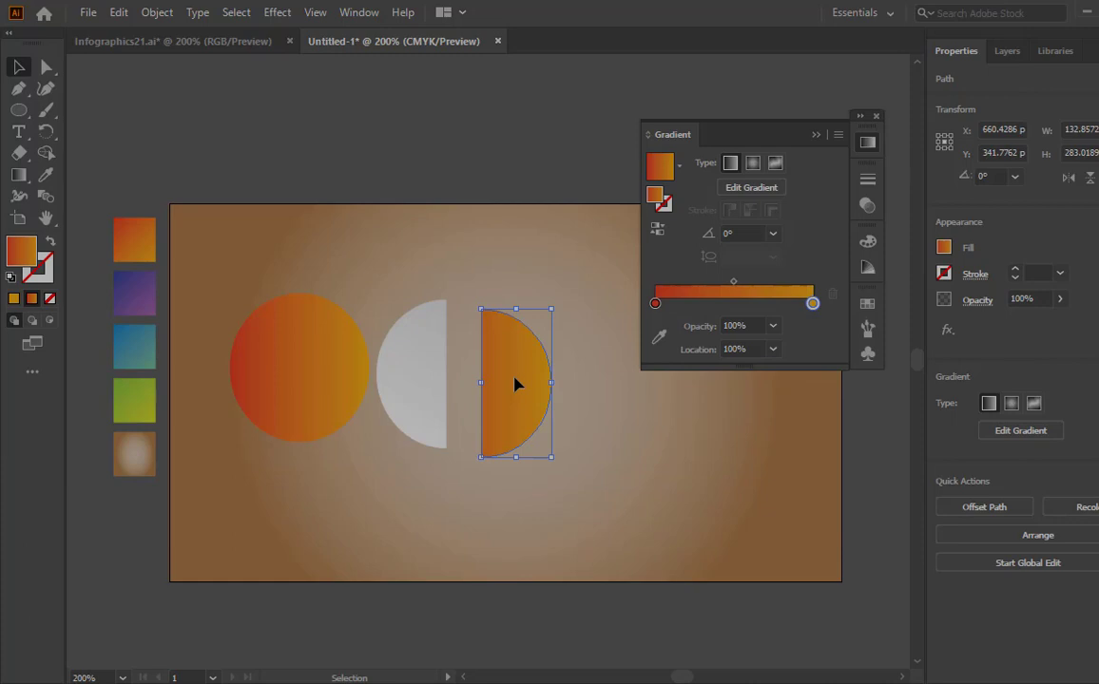
pyautogui.press('i')
pyautogui.click(424, 386)
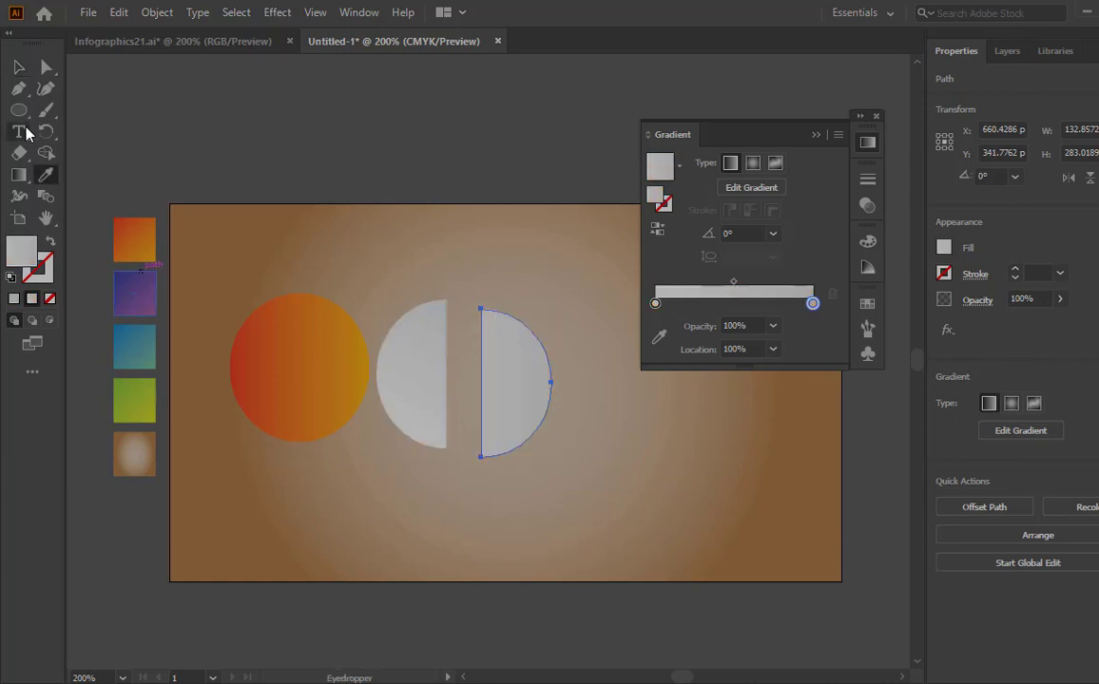
pyautogui.click(19, 175)
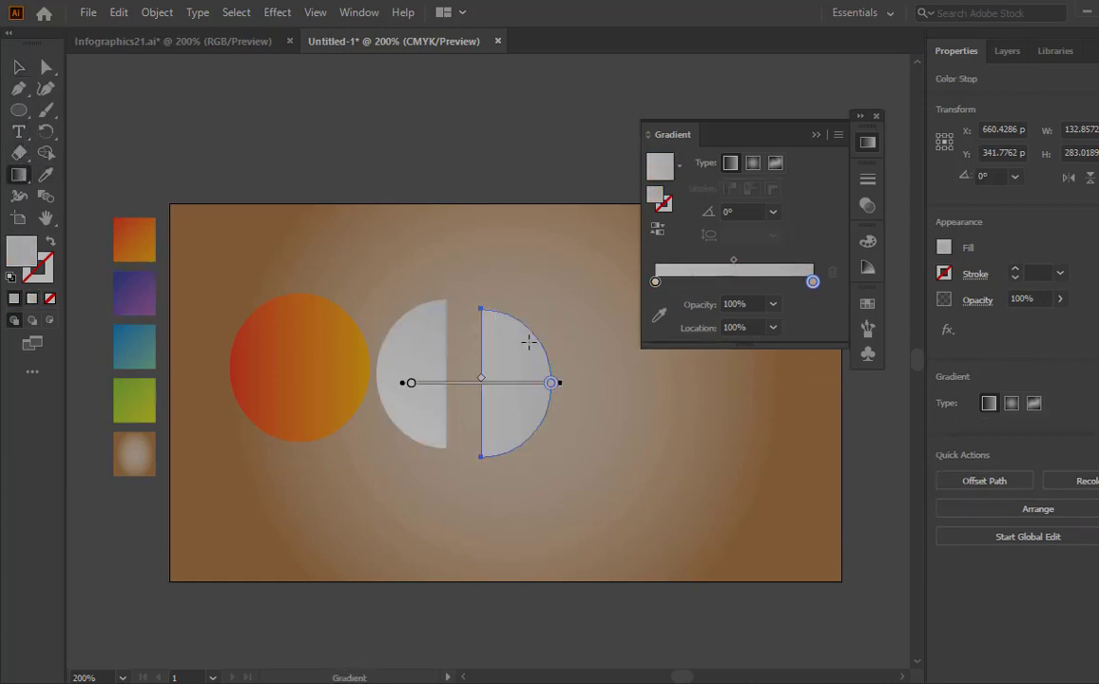
pyautogui.moveTo(530, 328); pyautogui.dragTo(476, 445)
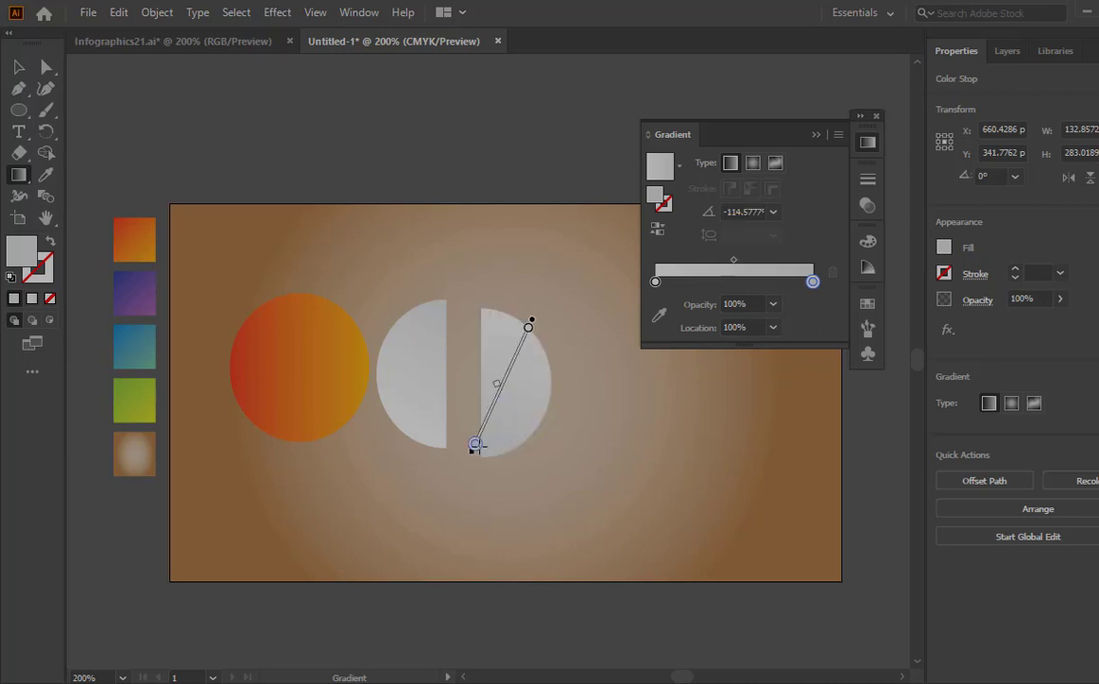
pyautogui.click(18, 67)
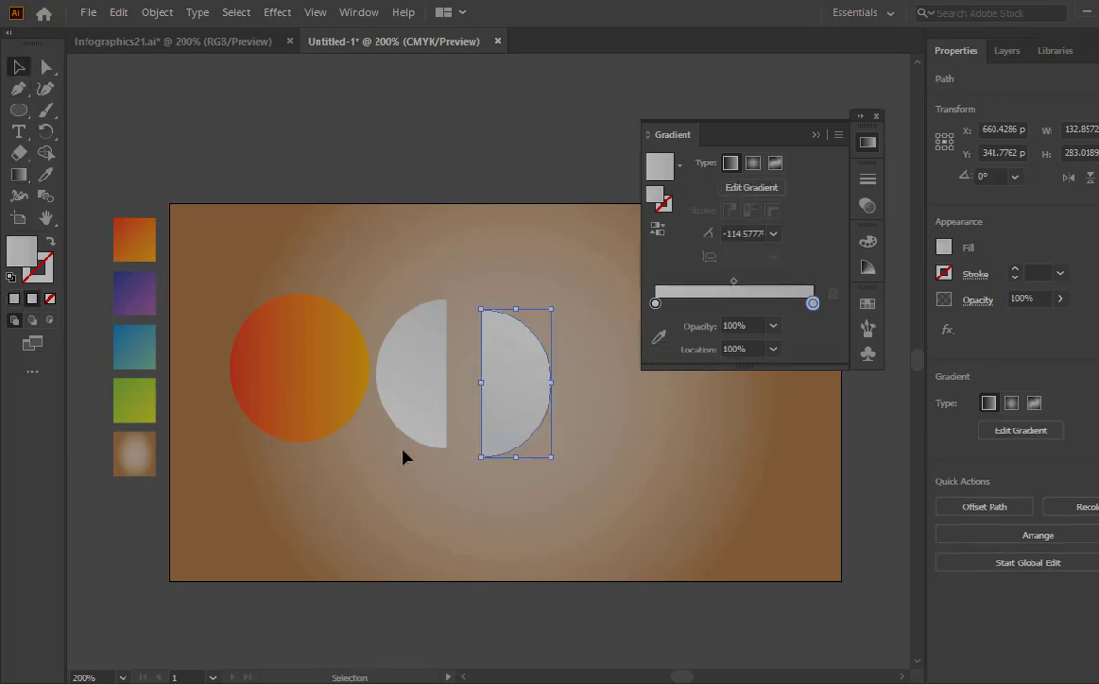
# - Move both grey half-circles under the orange circle so they rejoin as a full circle
pyautogui.moveTo(428, 414); pyautogui.dragTo(271, 488)
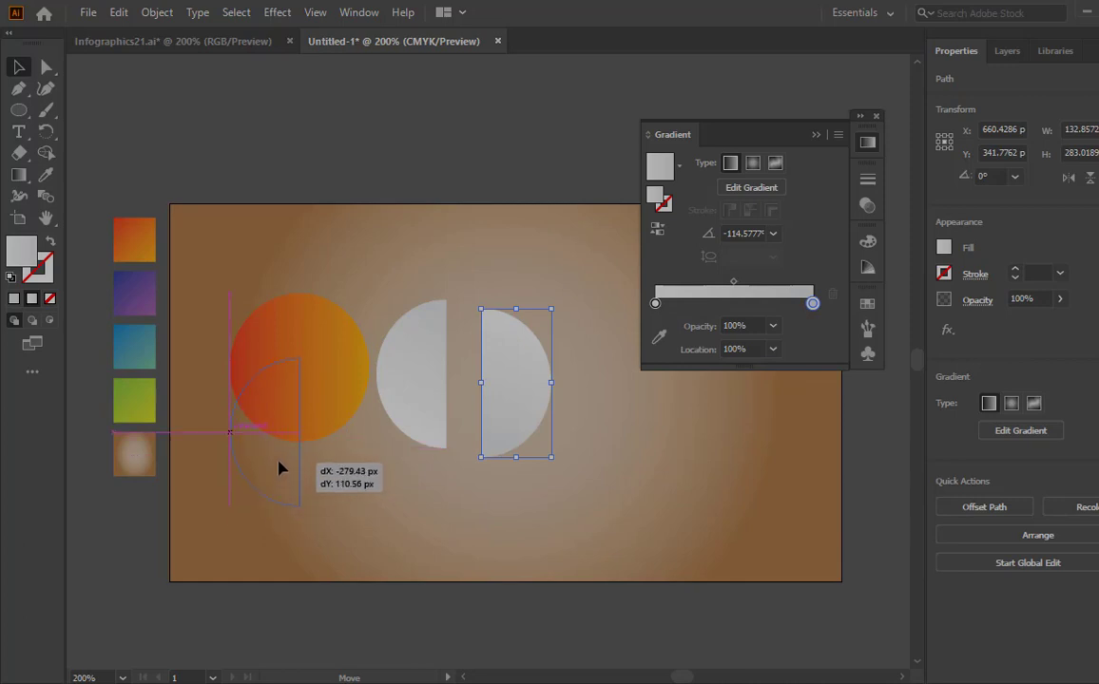
pyautogui.moveTo(271, 488); pyautogui.dragTo(279, 466)
pyautogui.moveTo(518, 412); pyautogui.dragTo(338, 456)
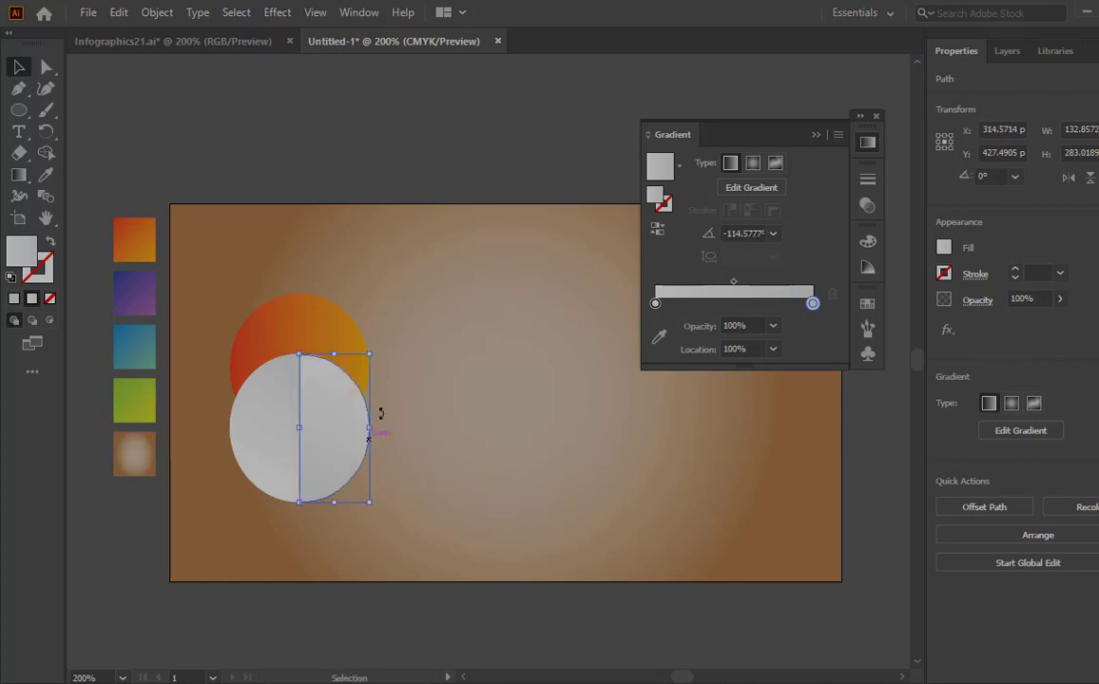
# - Bring the orange circle to the front, then bring the right half-circle in front of it
pyautogui.click(334, 342)
pyautogui.rightClick(334, 342)
pyautogui.moveTo(385, 593)
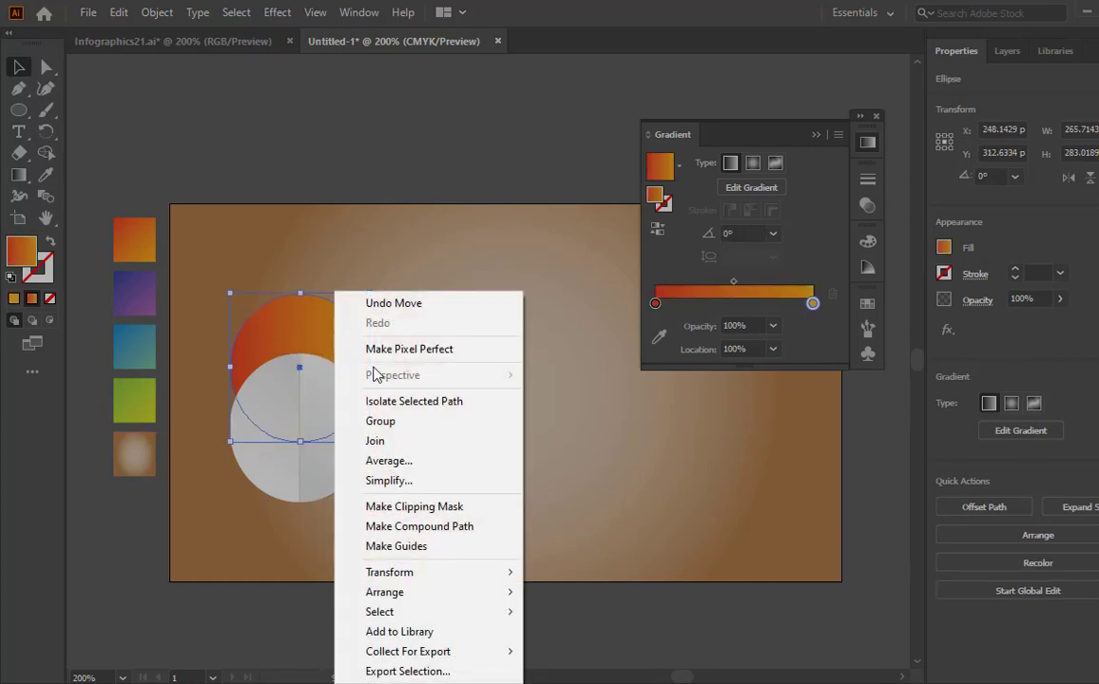
pyautogui.click(537, 595)
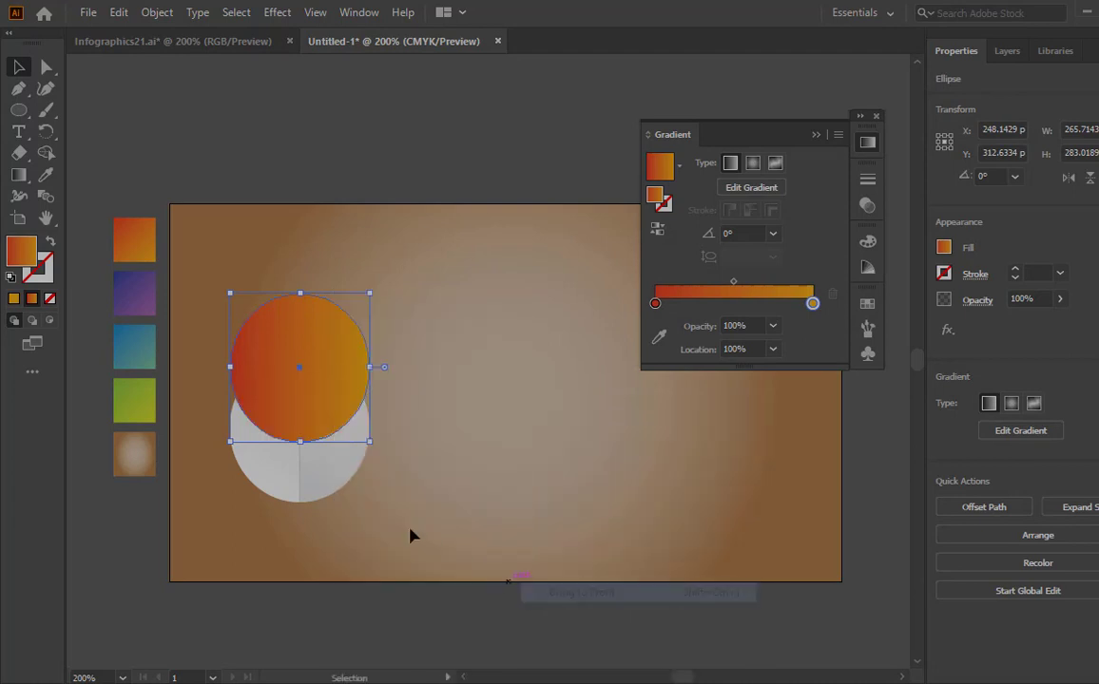
pyautogui.click(344, 475)
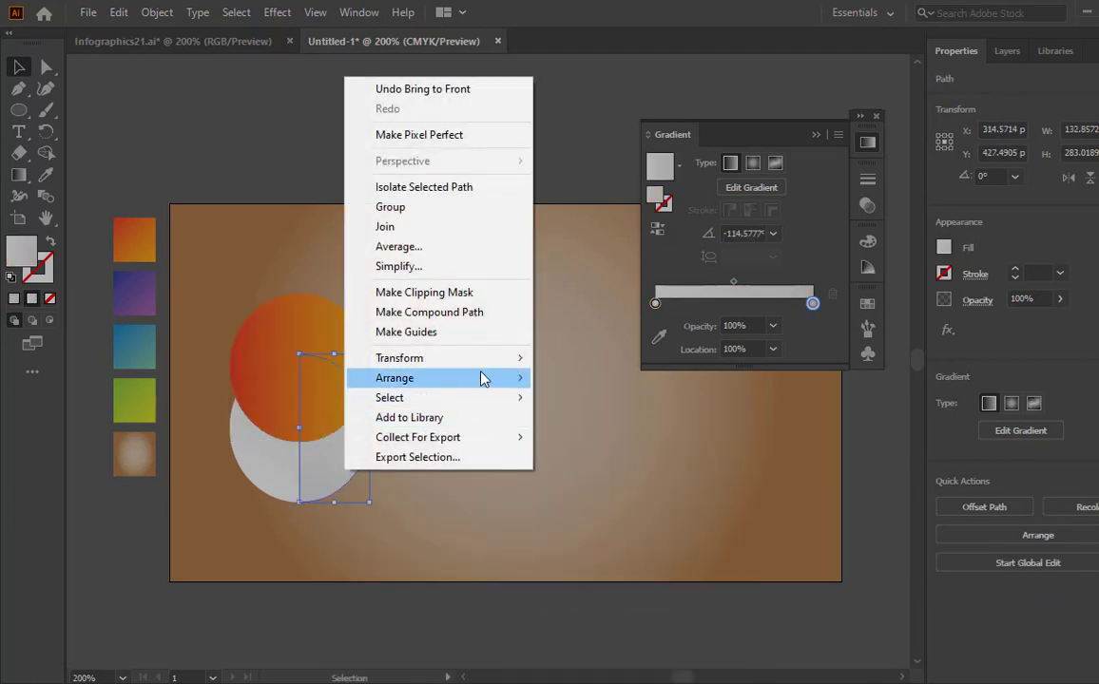
pyautogui.click(565, 378)
pyautogui.click(435, 487)
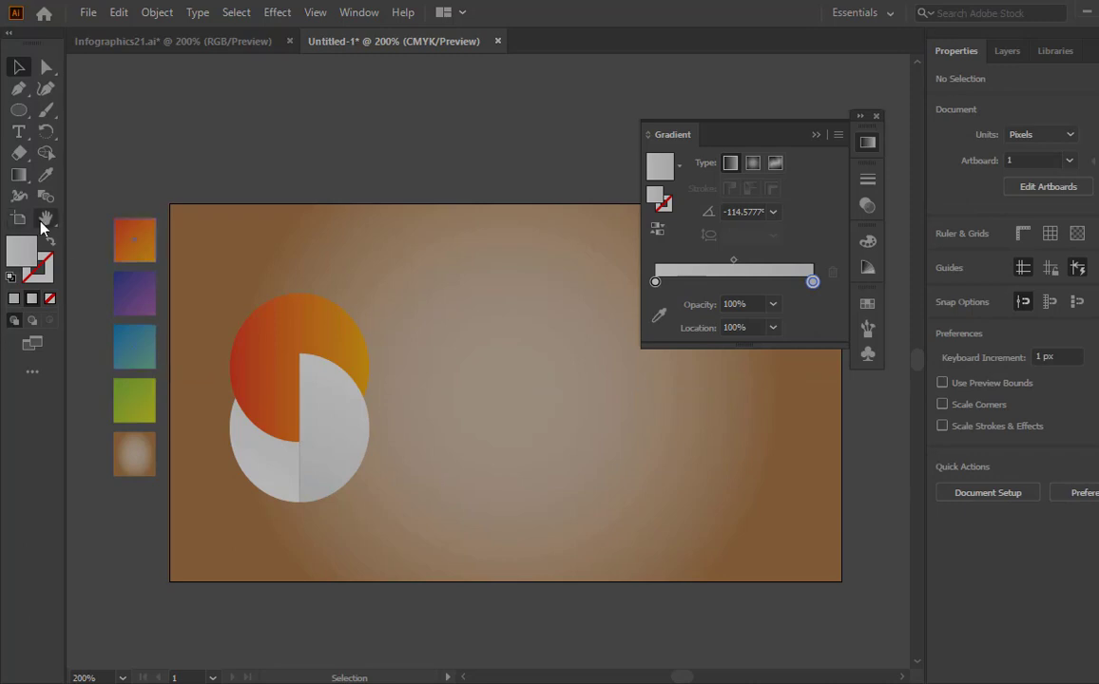
pyautogui.moveTo(43, 226); pyautogui.dragTo(80, 218)
pyautogui.click(324, 482)
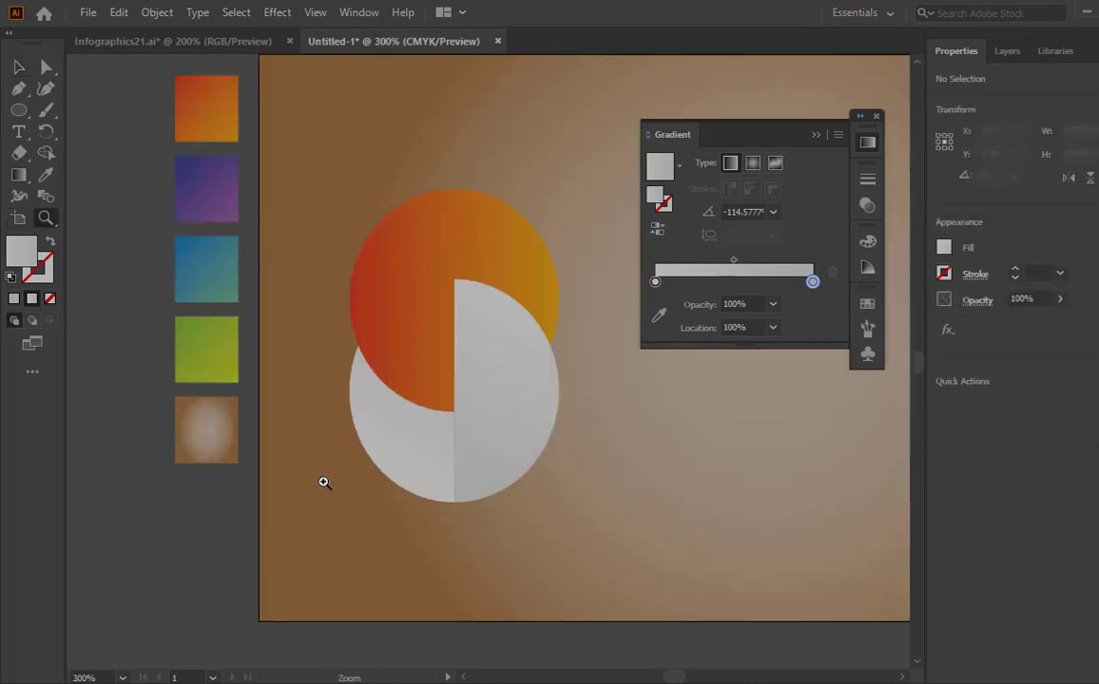
pyautogui.click(492, 419)
pyautogui.click(480, 294)
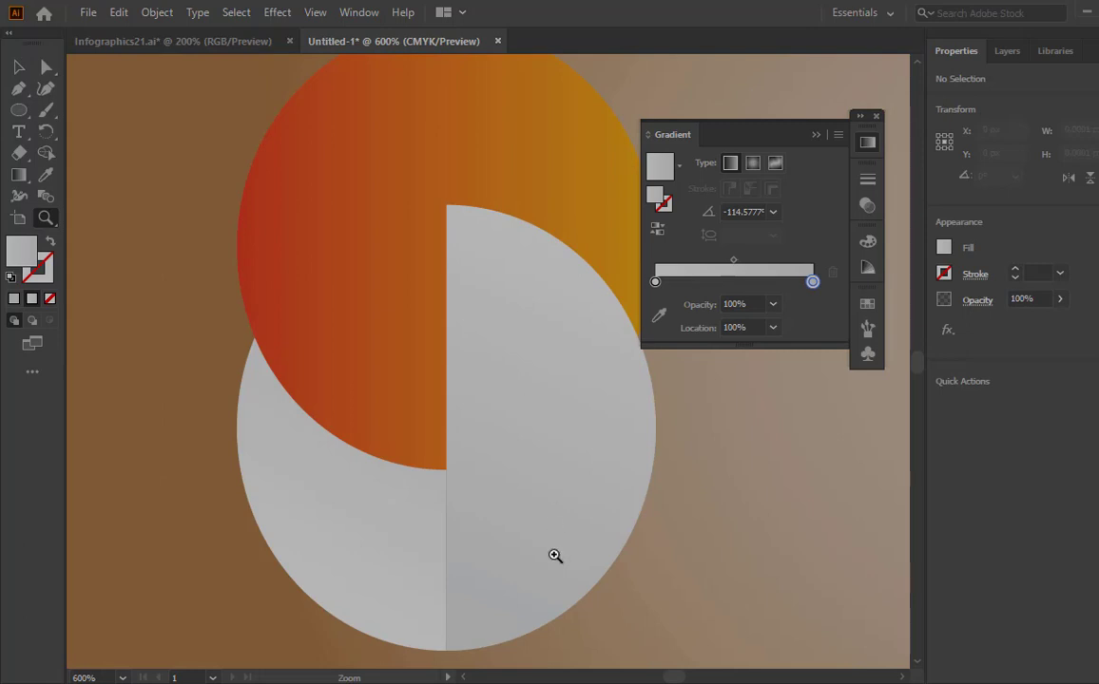
pyautogui.click(494, 474)
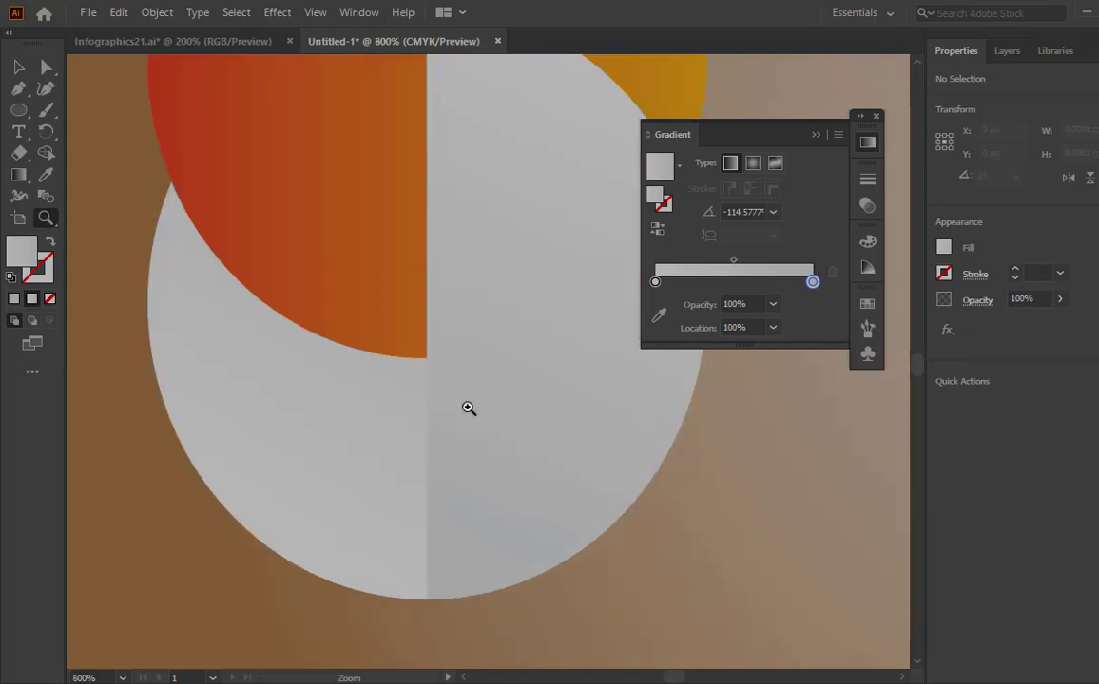
pyautogui.click(469, 407)
pyautogui.click(516, 352)
pyautogui.scroll(-1, 512, 451)
pyautogui.scroll(-2, 512, 453)
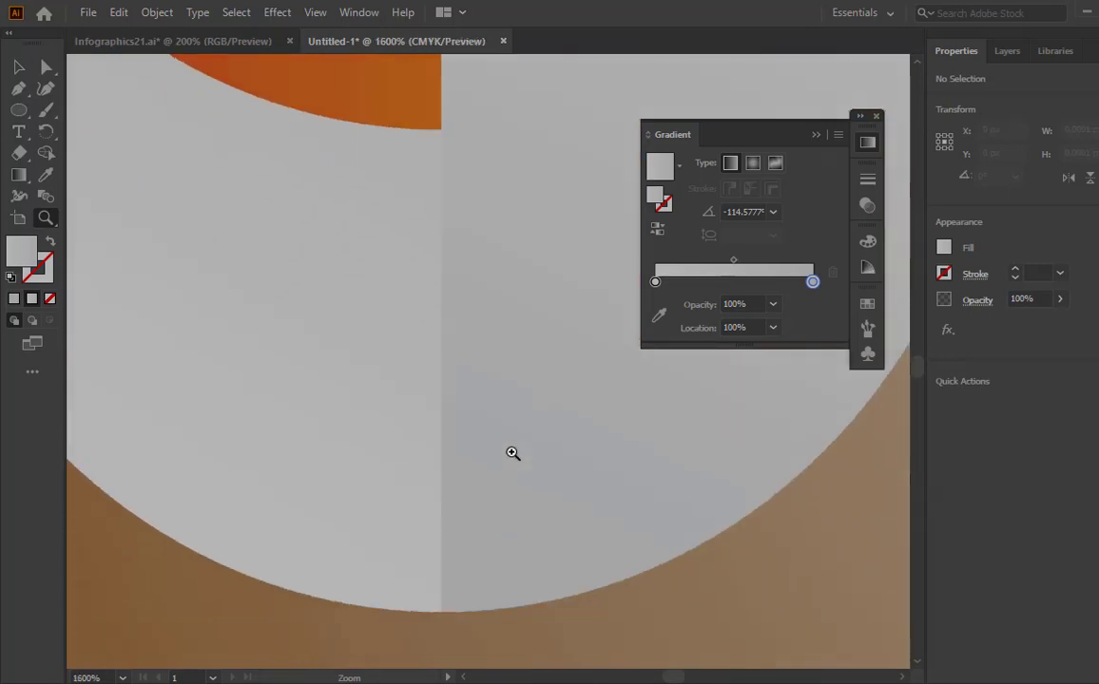
pyautogui.scroll(2, 513, 454)
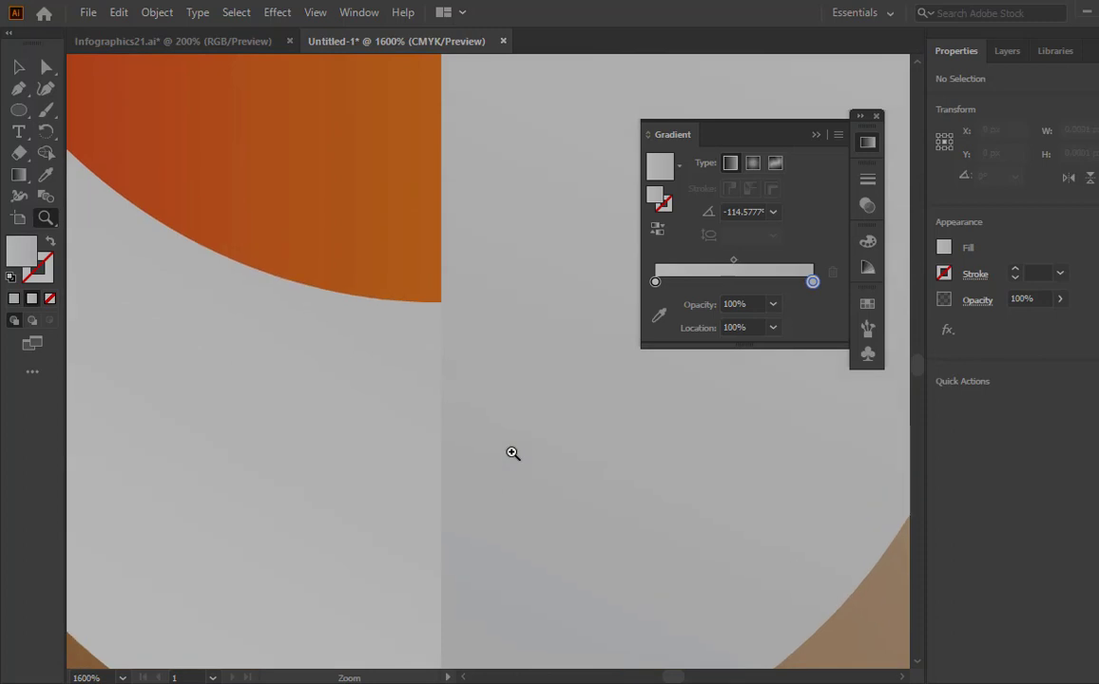
pyautogui.keyDown('alt'); pyautogui.click(493, 300); pyautogui.keyUp('alt')
pyautogui.keyDown('alt'); pyautogui.click(481, 286); pyautogui.keyUp('alt')
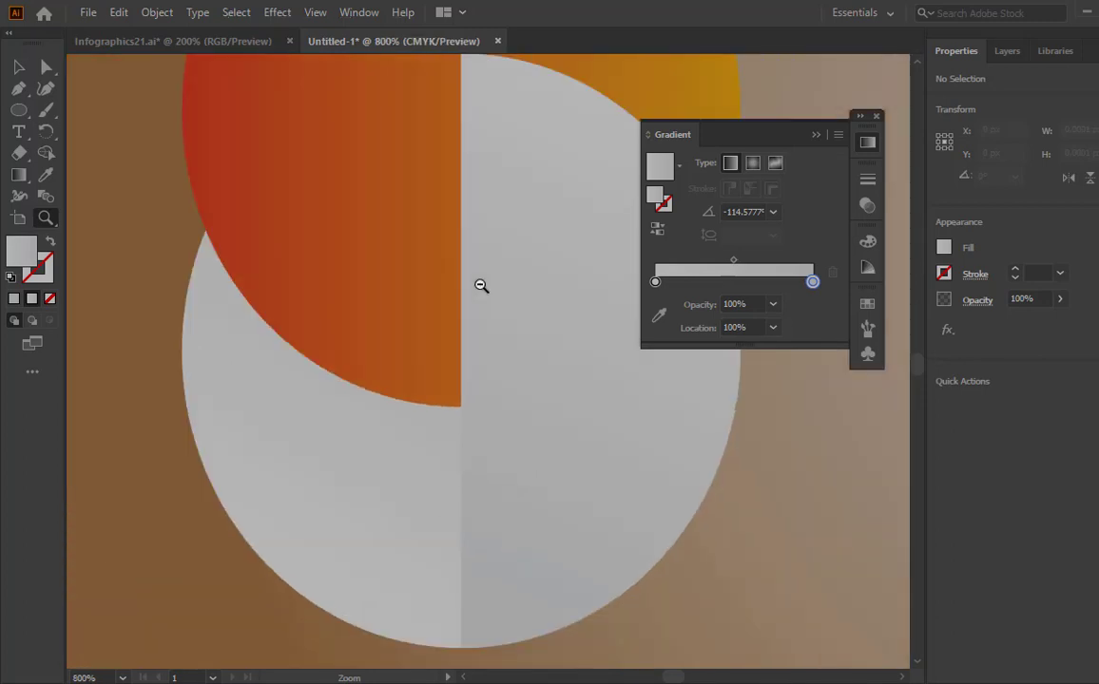
pyautogui.keyDown('alt'); pyautogui.click(490, 252); pyautogui.keyUp('alt')
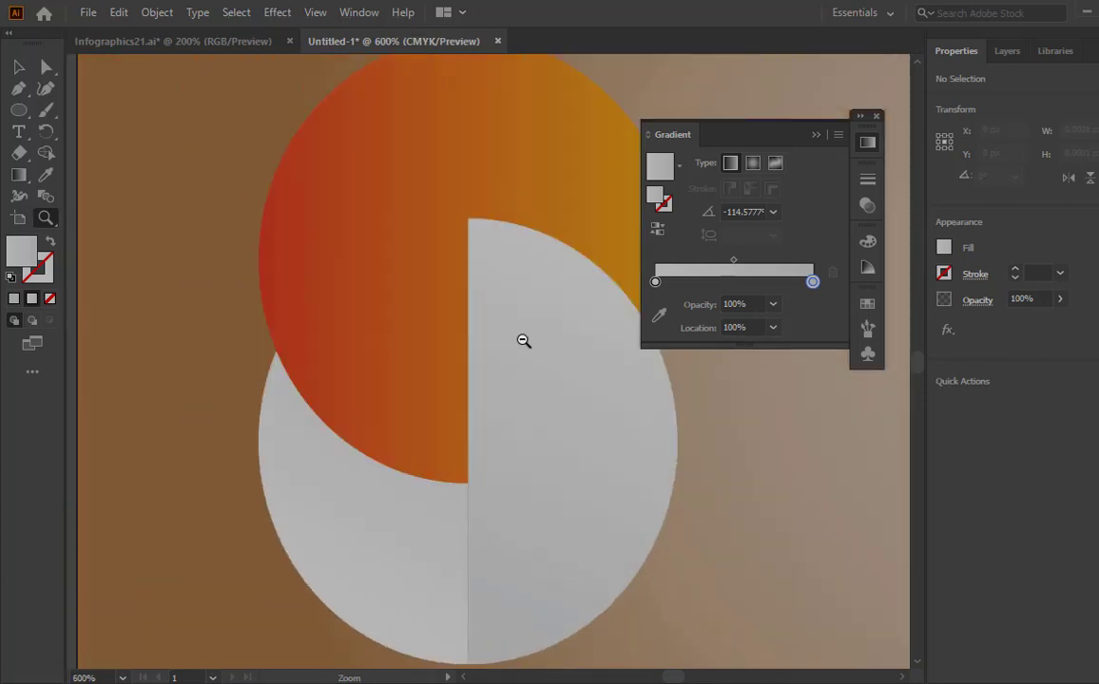
pyautogui.keyDown('alt'); pyautogui.click(522, 340); pyautogui.keyUp('alt')
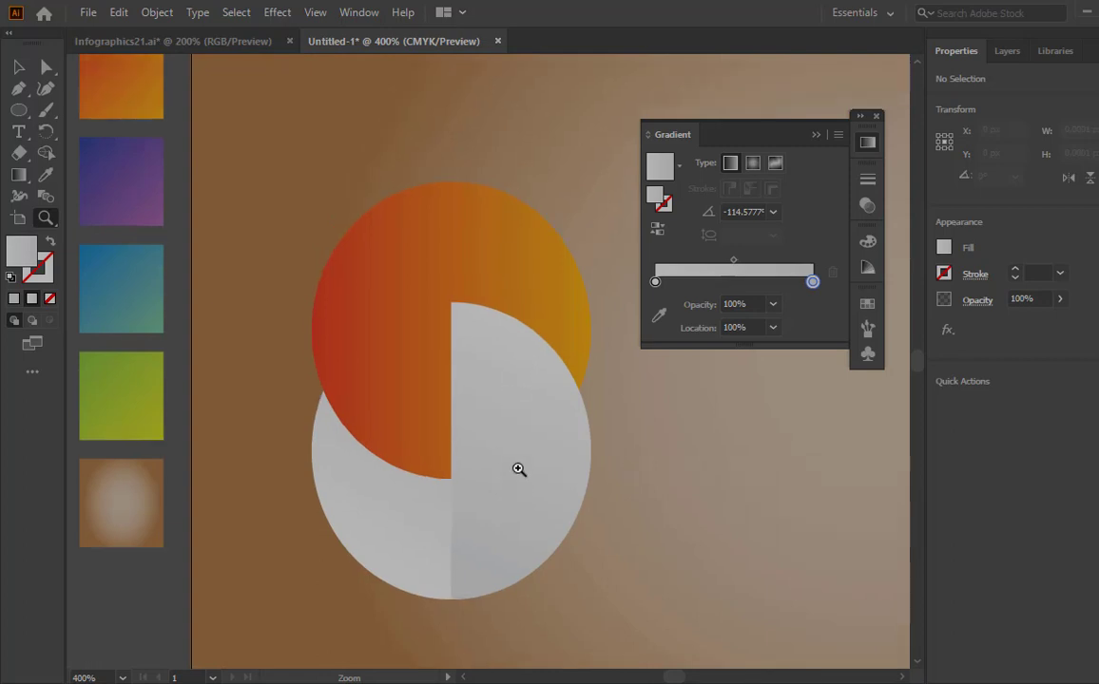
pyautogui.press('v')
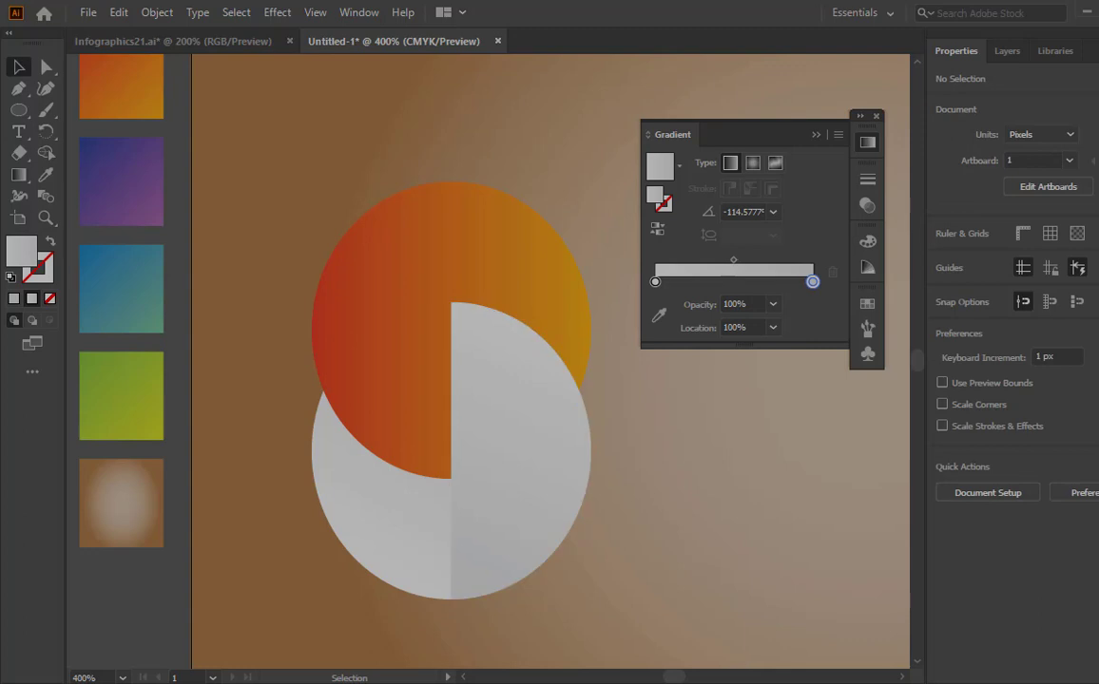
pyautogui.click(533, 457)
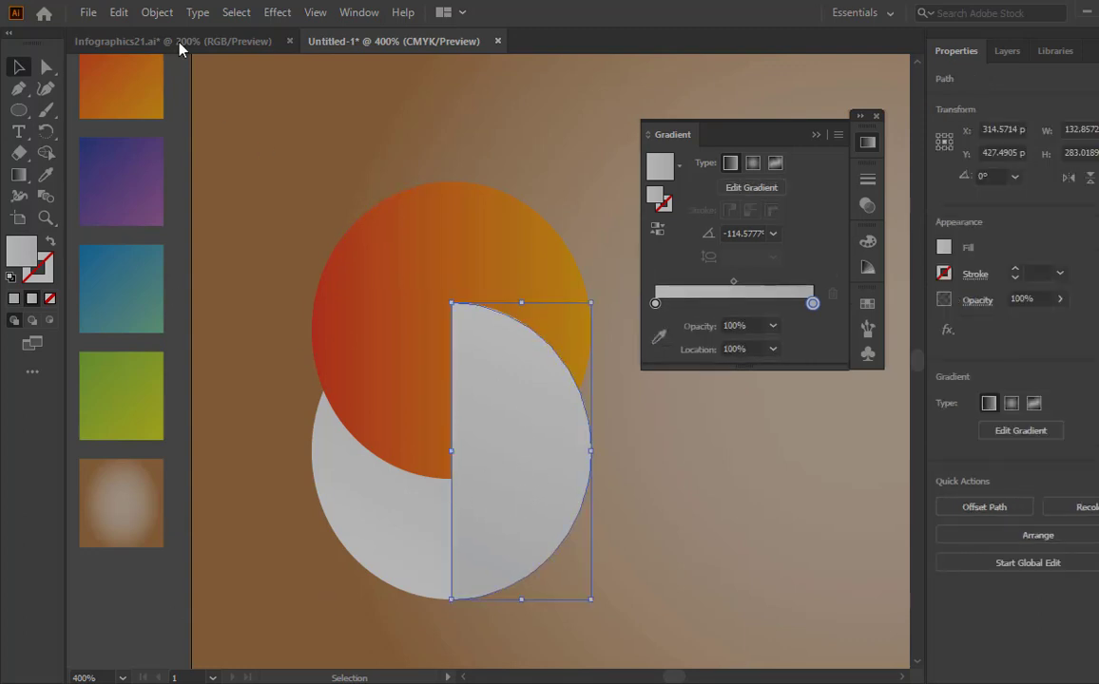
# - Add a drop shadow to the right half-circle with a Y offset of 10 px
pyautogui.click(278, 13)
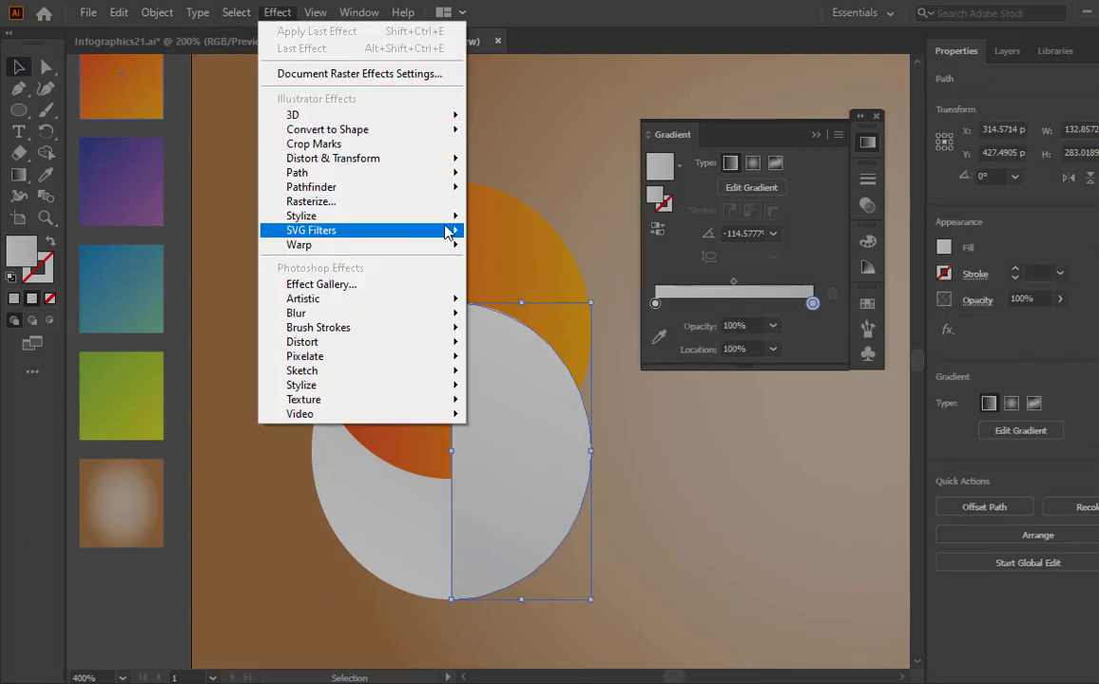
pyautogui.moveTo(301, 216)
pyautogui.click(483, 220)
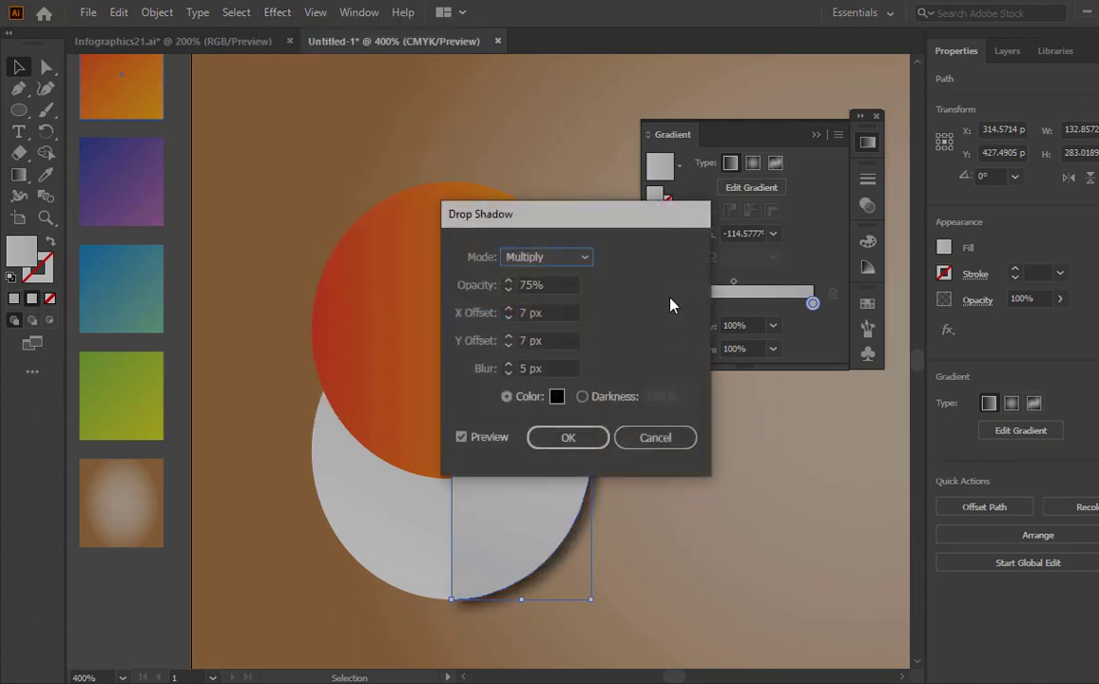
pyautogui.moveTo(655, 228); pyautogui.dragTo(910, 233)
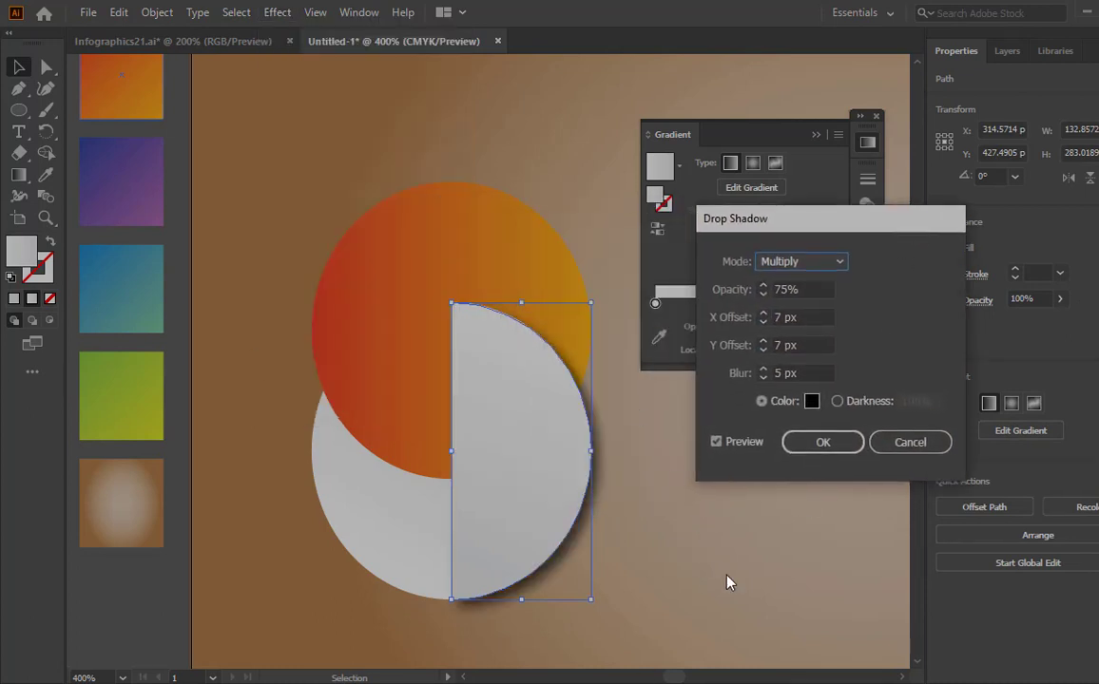
pyautogui.click(763, 349)
pyautogui.click(764, 348)
pyautogui.click(763, 349)
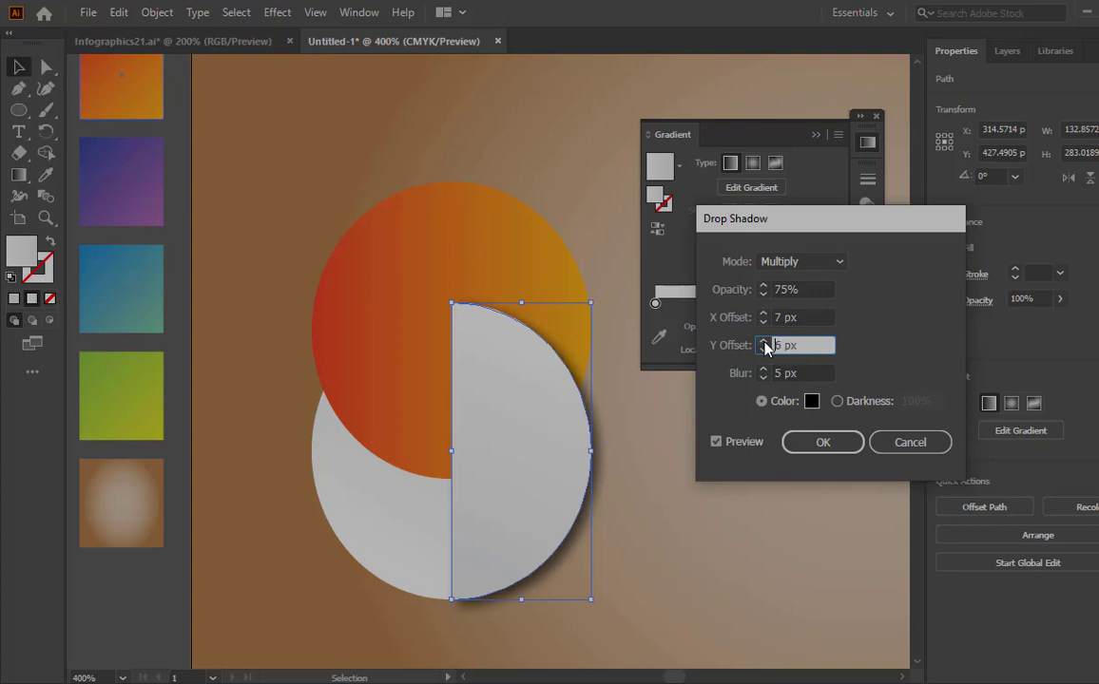
pyautogui.click(764, 342)
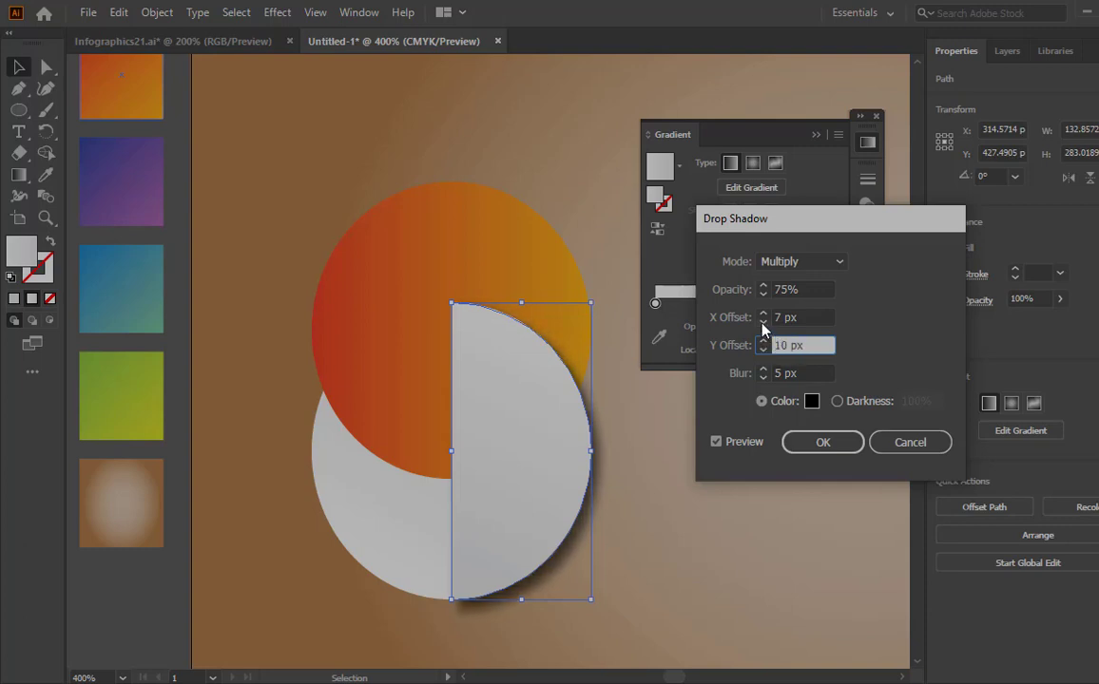
# - Set the drop shadow's X offset to 11 px
pyautogui.click(763, 323)
pyautogui.click(764, 322)
pyautogui.click(763, 322)
pyautogui.click(763, 322)
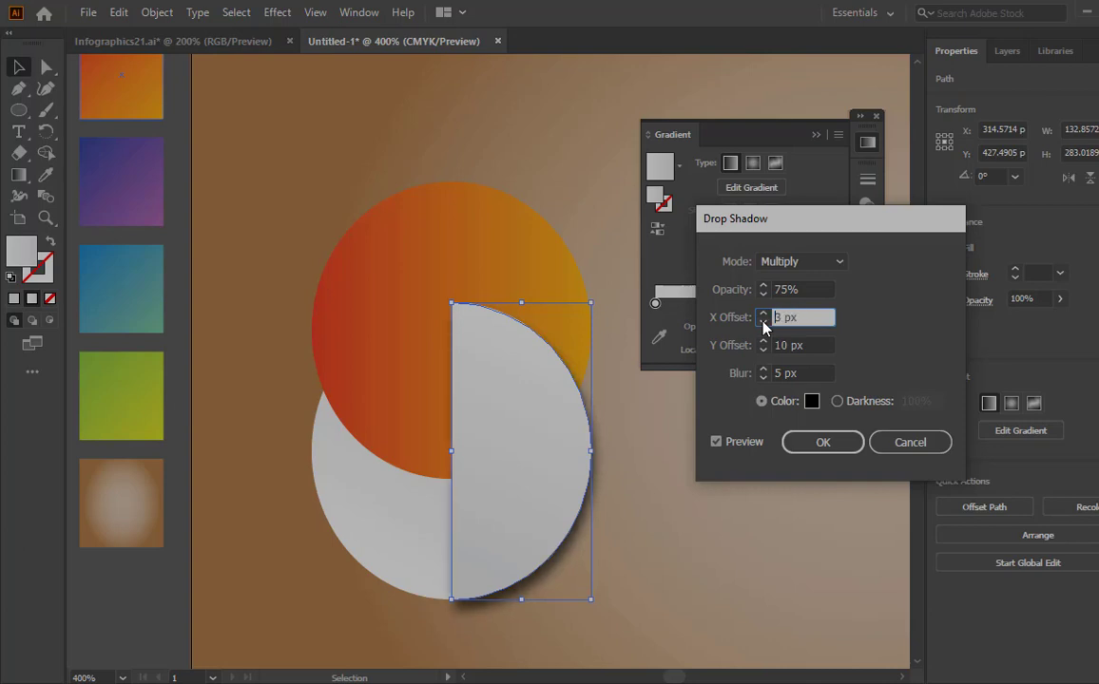
pyautogui.click(763, 315)
pyautogui.click(763, 315)
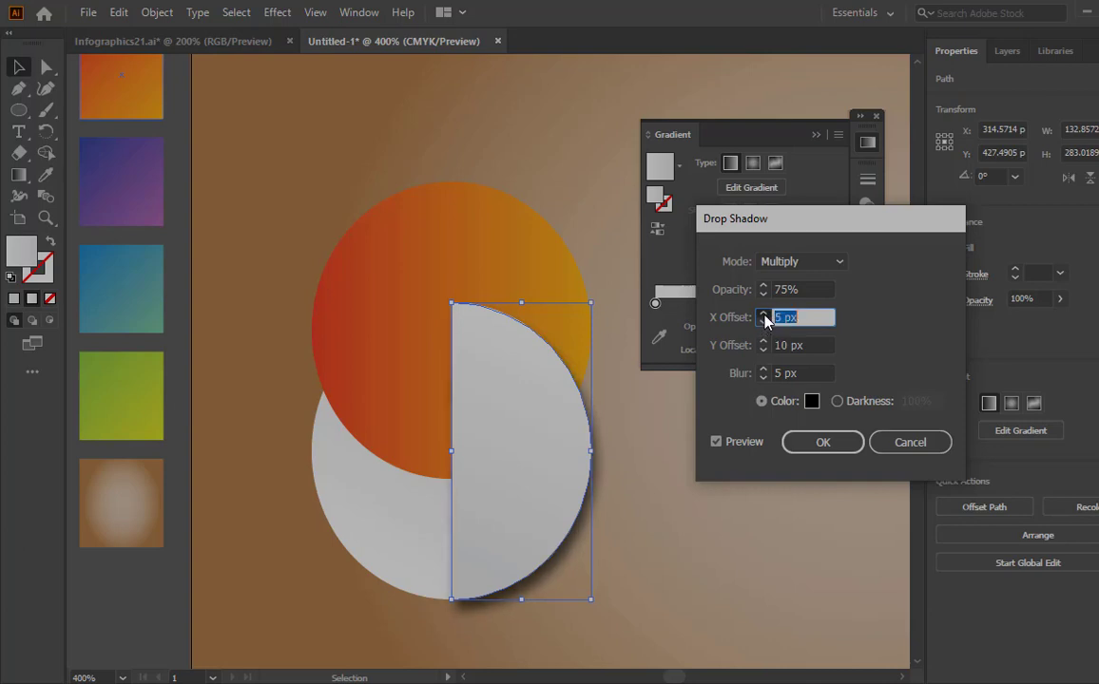
pyautogui.click(764, 315)
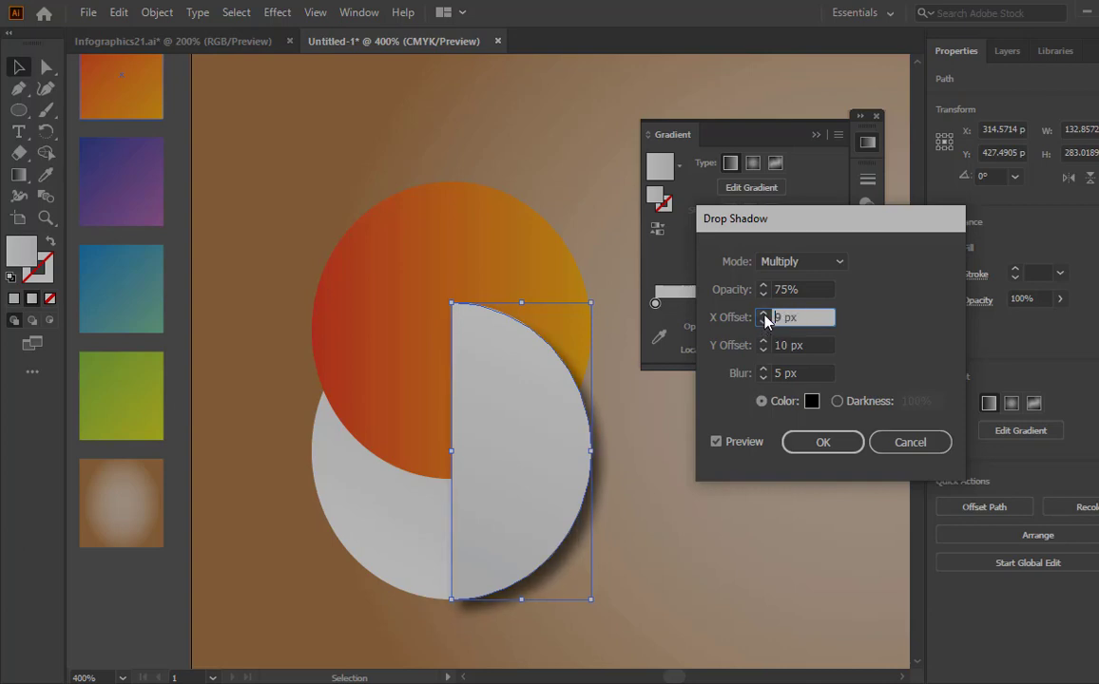
pyautogui.click(763, 314)
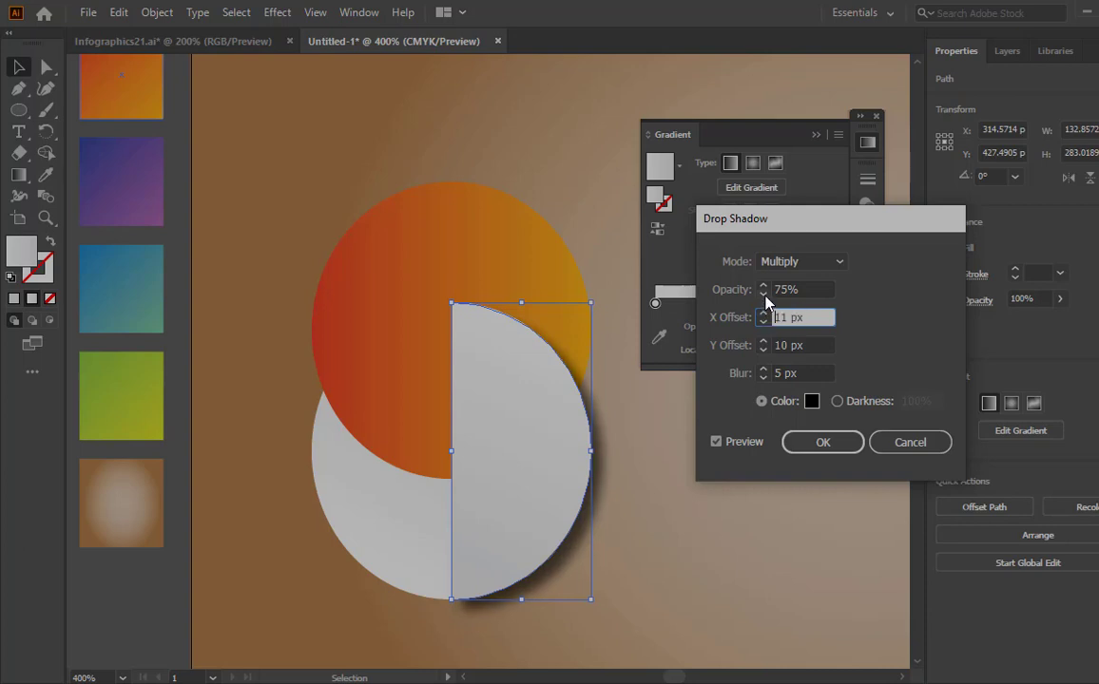
# - Lower the shadow opacity to 28% and confirm the drop shadow
pyautogui.click(763, 294)
pyautogui.click(764, 294)
pyautogui.click(763, 294)
pyautogui.click(764, 294)
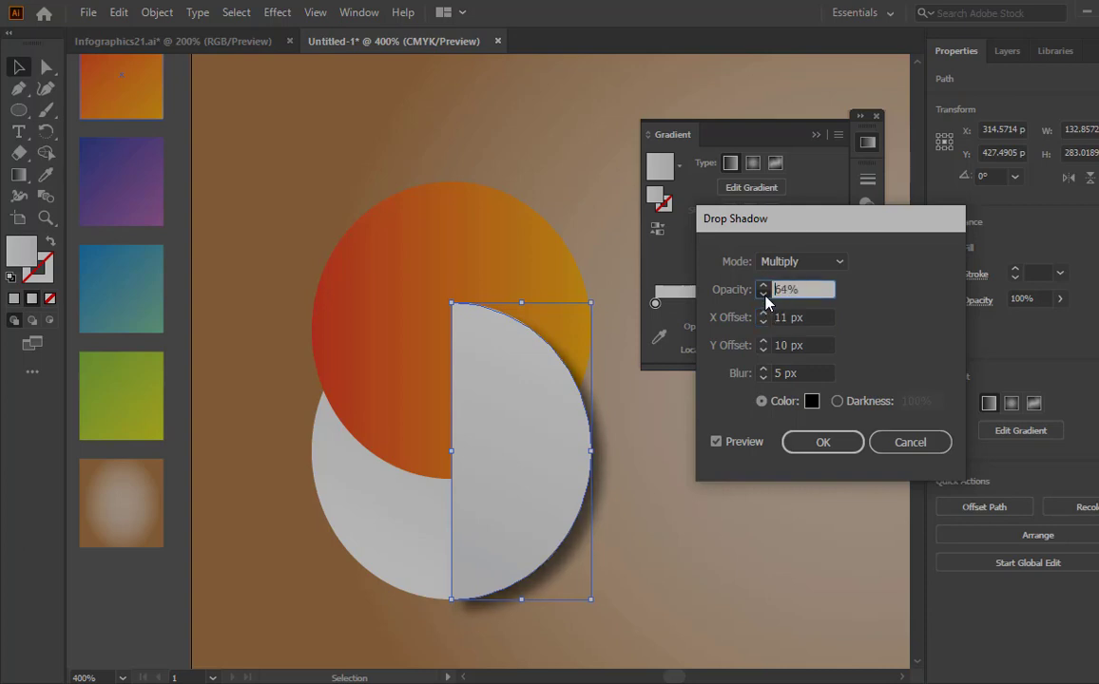
pyautogui.click(764, 293)
pyautogui.click(763, 293)
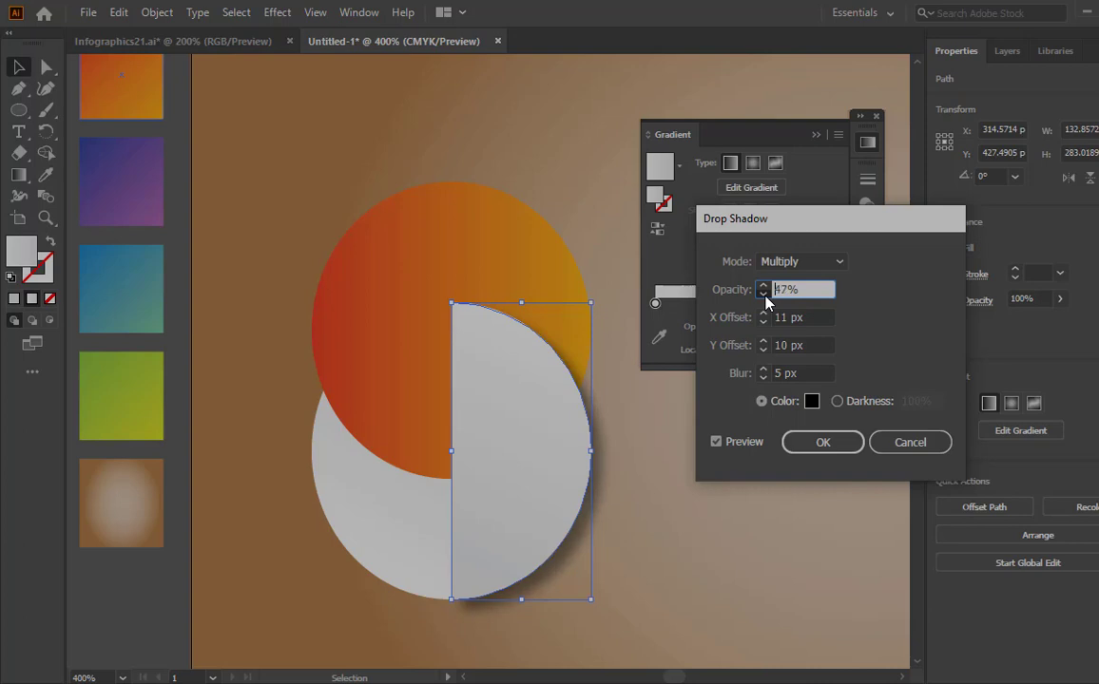
pyautogui.click(763, 293)
pyautogui.click(763, 294)
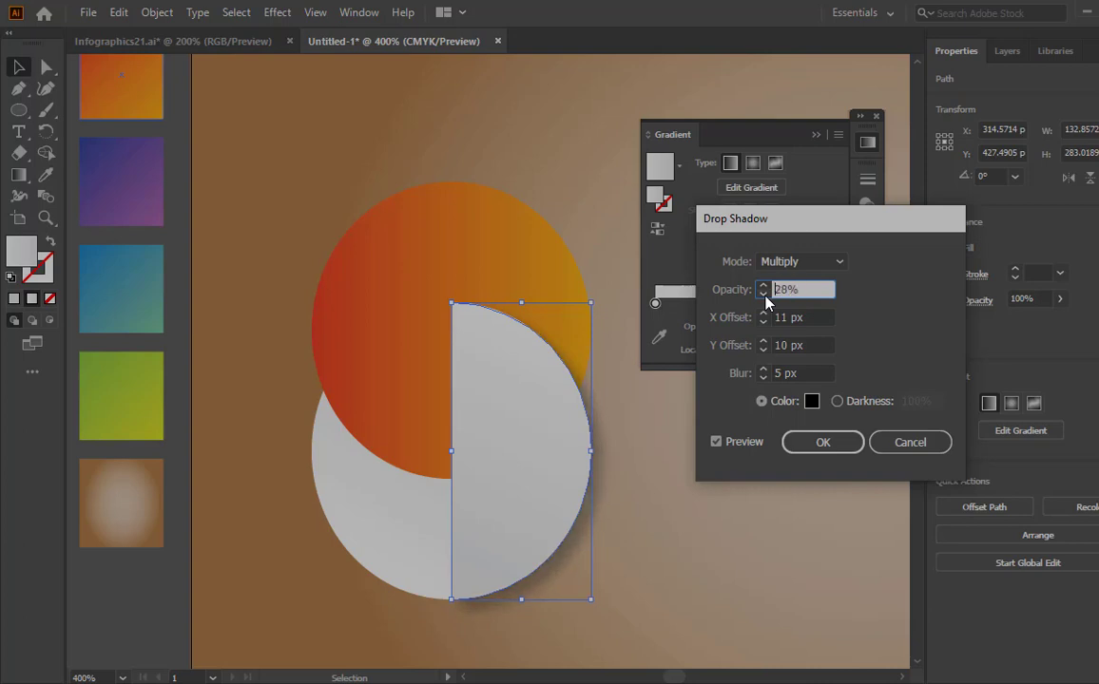
pyautogui.click(797, 449)
pyautogui.click(717, 474)
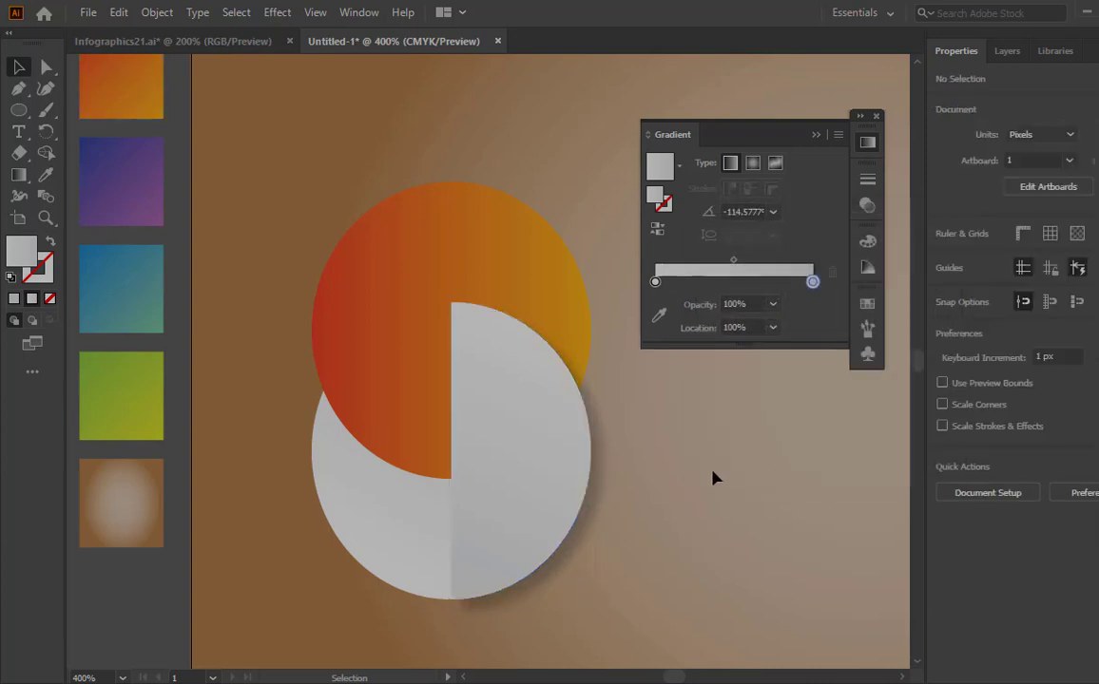
pyautogui.scroll(-1, 715, 488)
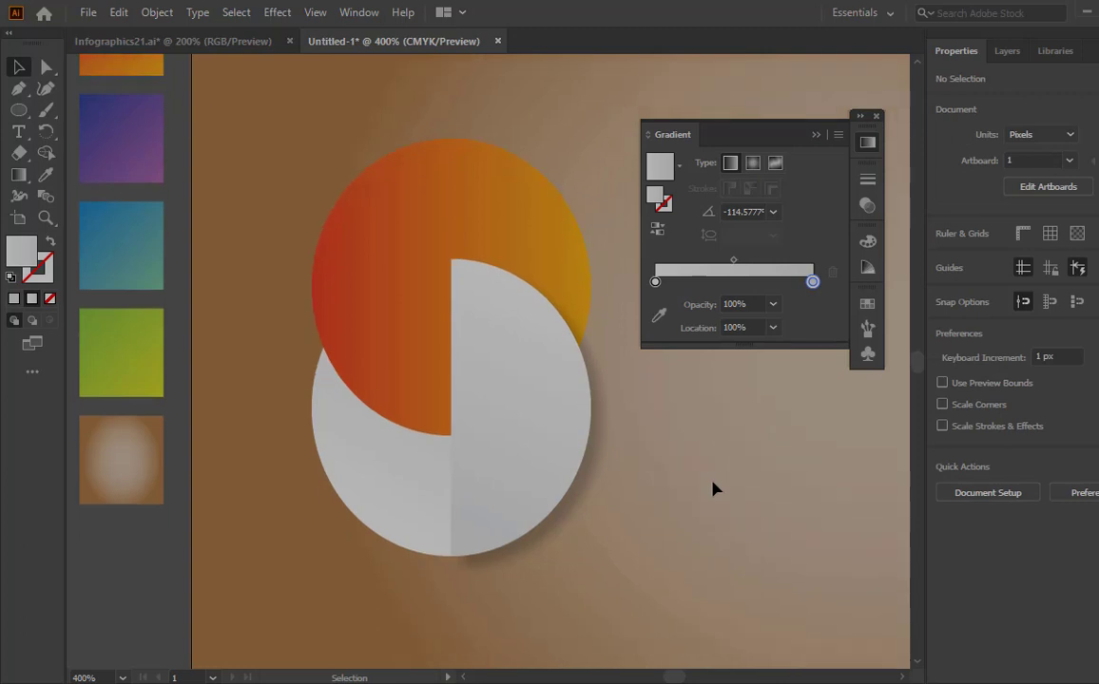
pyautogui.click(46, 218)
pyautogui.click(476, 350)
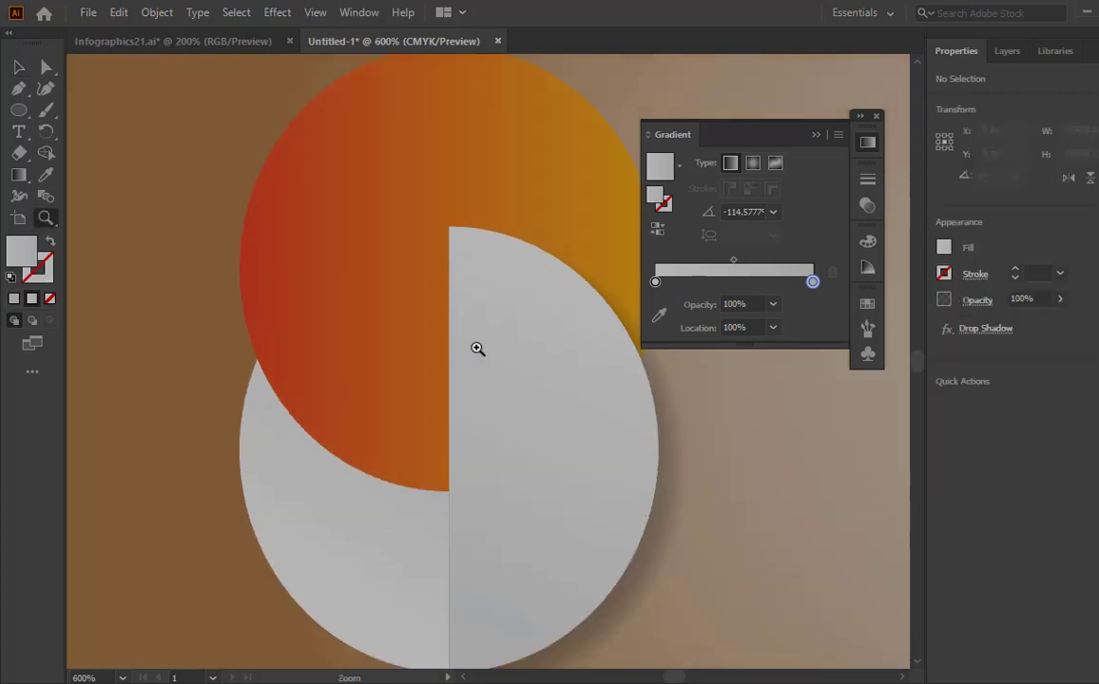
pyautogui.scroll(1, 467, 366)
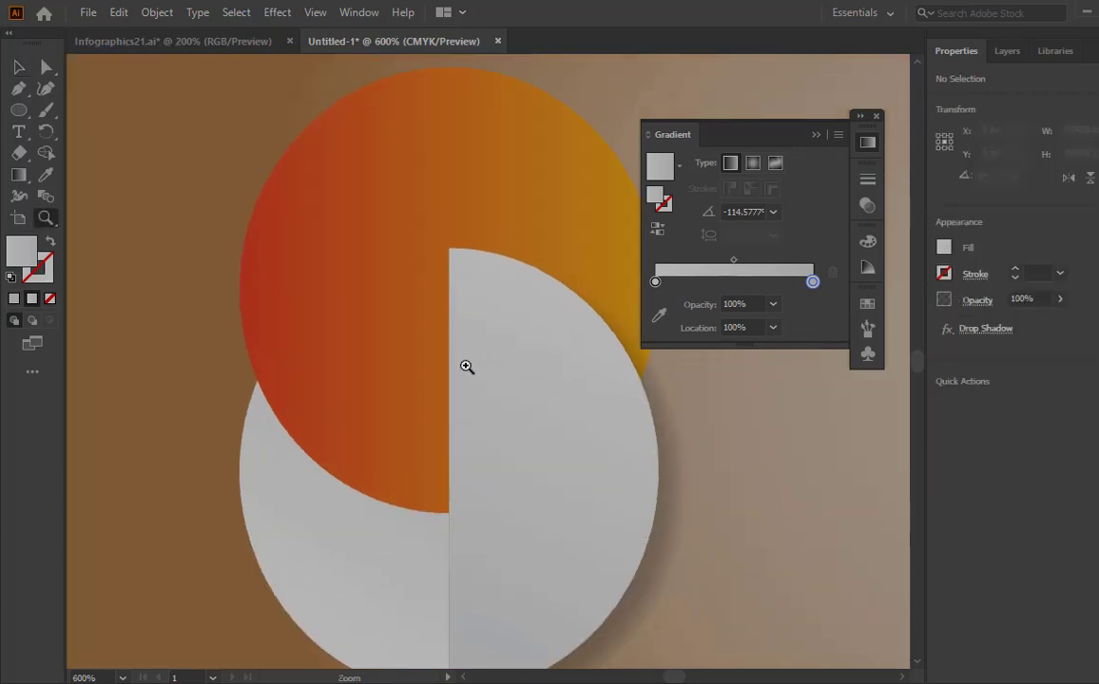
pyautogui.scroll(-2, 467, 366)
pyautogui.scroll(-3, 461, 368)
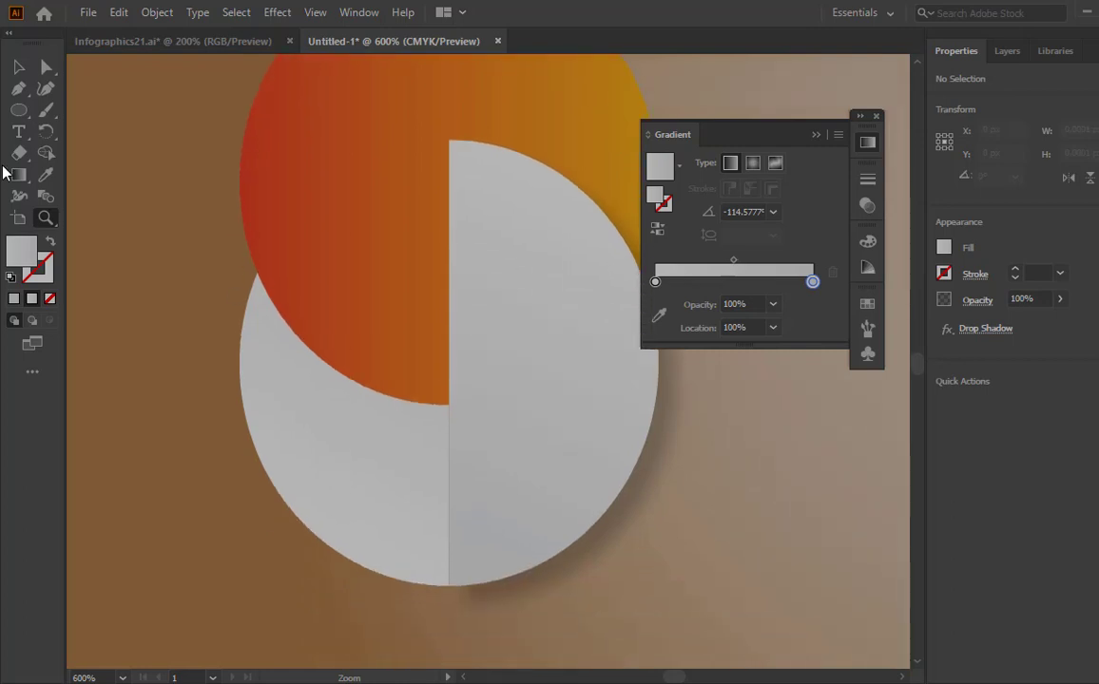
pyautogui.click(18, 66)
pyautogui.moveTo(593, 608); pyautogui.dragTo(368, 520)
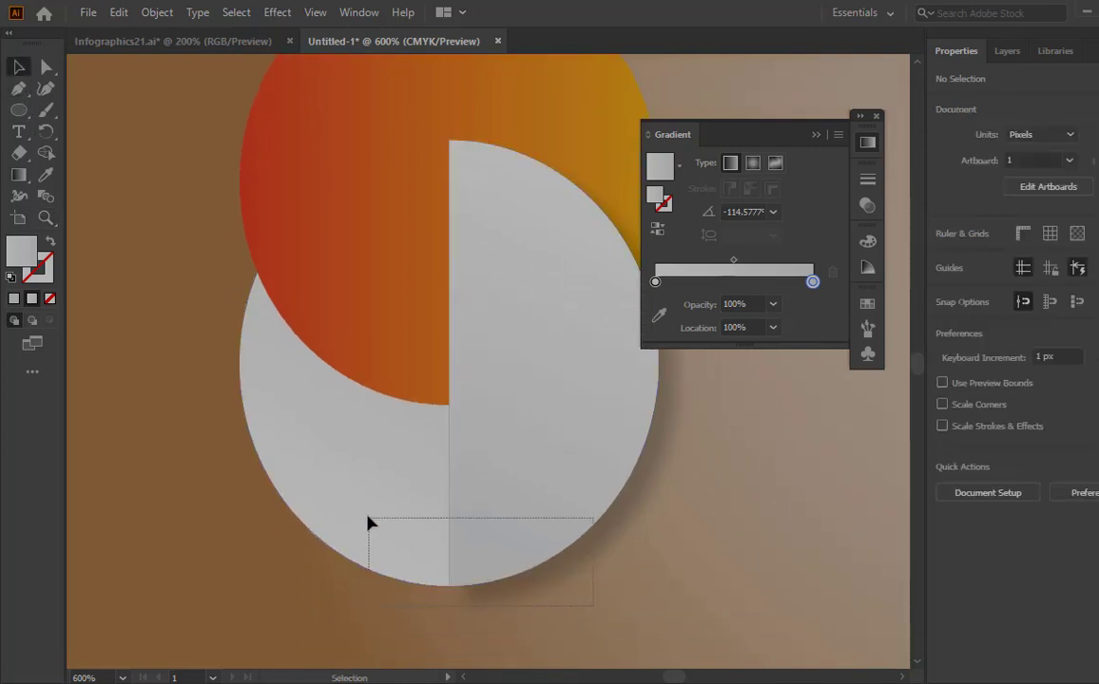
pyautogui.moveTo(479, 473); pyautogui.dragTo(479, 524)
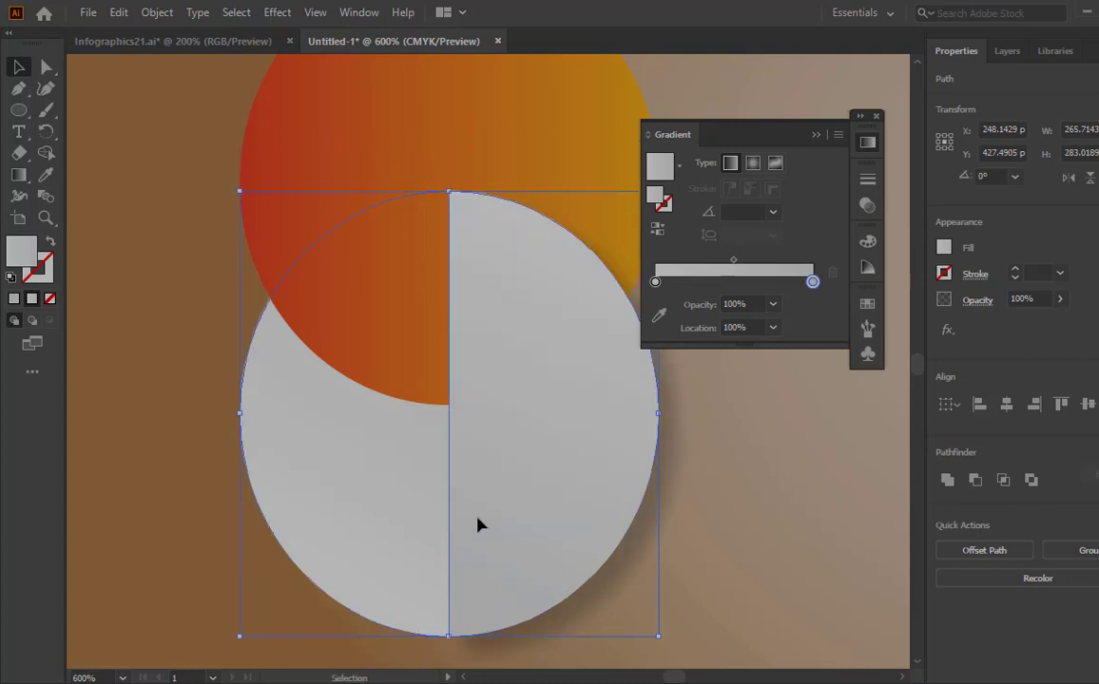
pyautogui.click(695, 545)
pyautogui.scroll(3, 560, 542)
pyautogui.scroll(2, 532, 541)
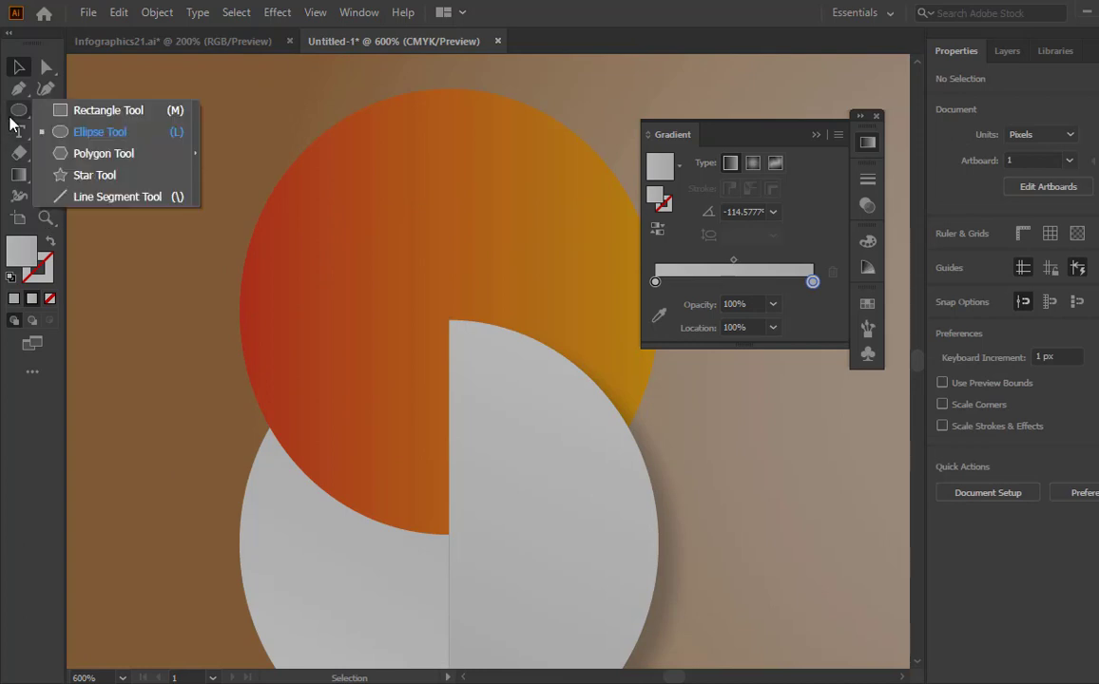
# - Draw a tall narrow rectangle against the centre seam of the circles
pyautogui.moveTo(19, 109); pyautogui.dragTo(71, 134)
pyautogui.click(105, 110)
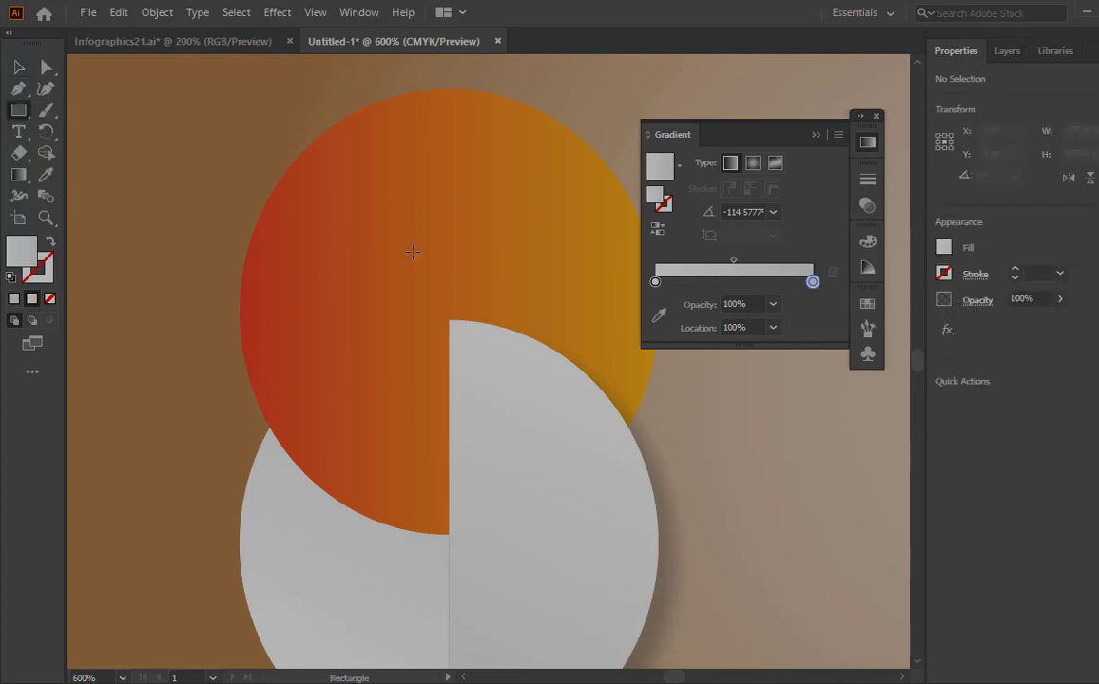
pyautogui.moveTo(412, 252)
pyautogui.mouseDown()
pyautogui.moveTo(448, 402)
pyautogui.moveTo(450, 486)
pyautogui.mouseUp()
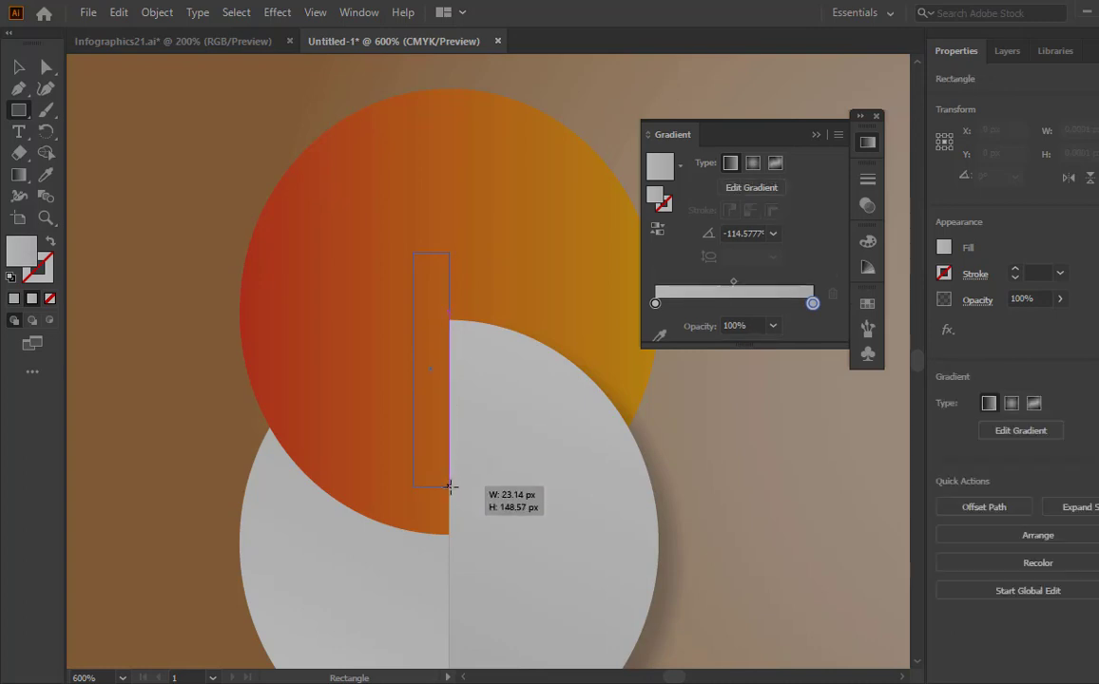
pyautogui.click(18, 67)
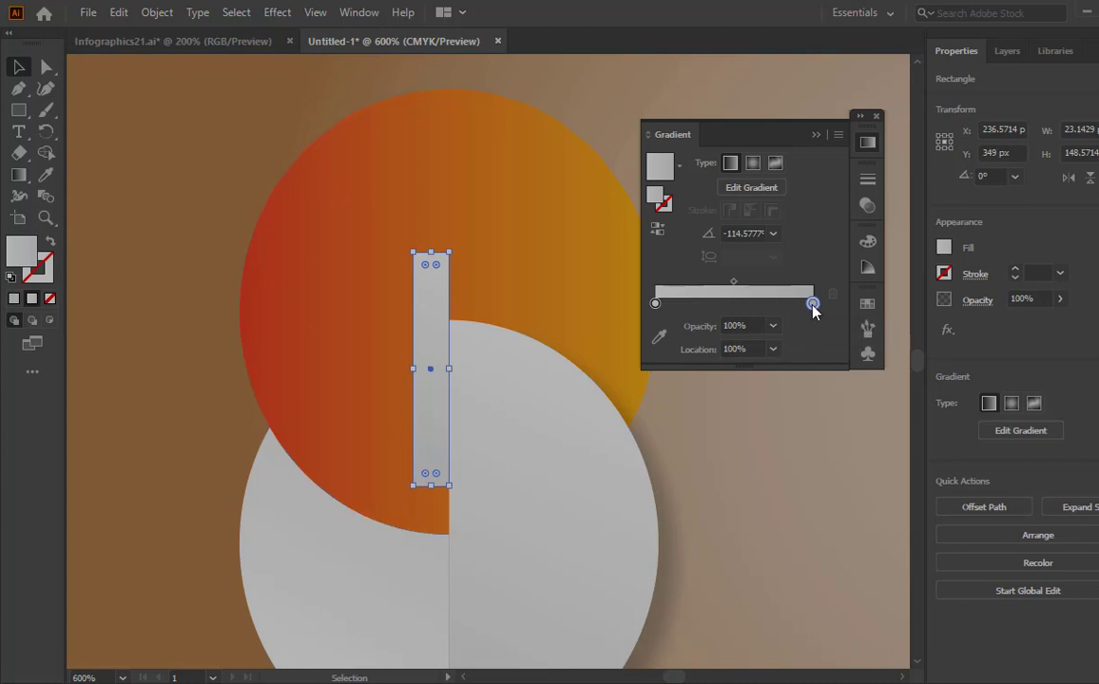
# - Set the bar's gradient right stop to black and run it horizontally across the bar
pyautogui.doubleClick(813, 304)
pyautogui.click(633, 400)
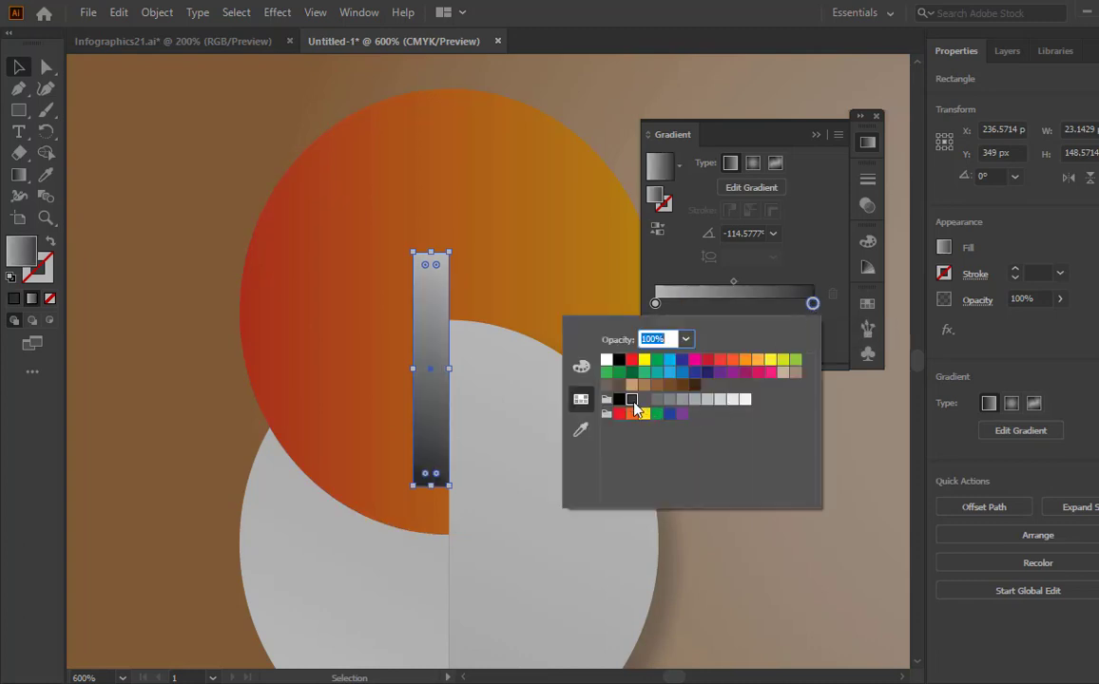
pyautogui.press('Escape')
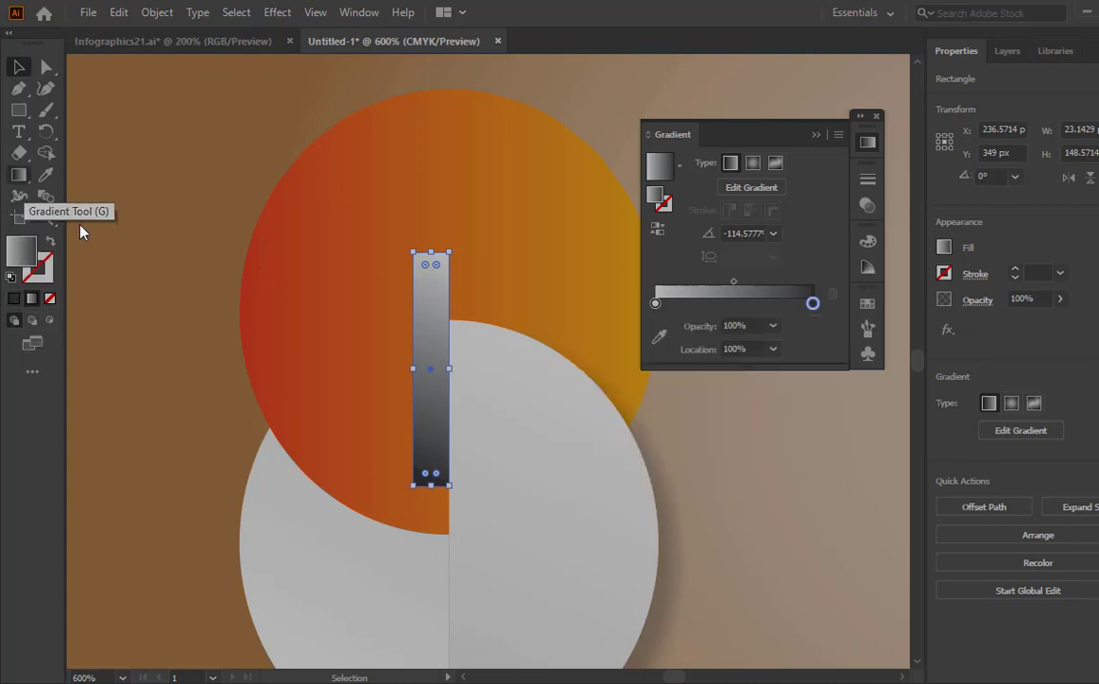
pyautogui.click(23, 173)
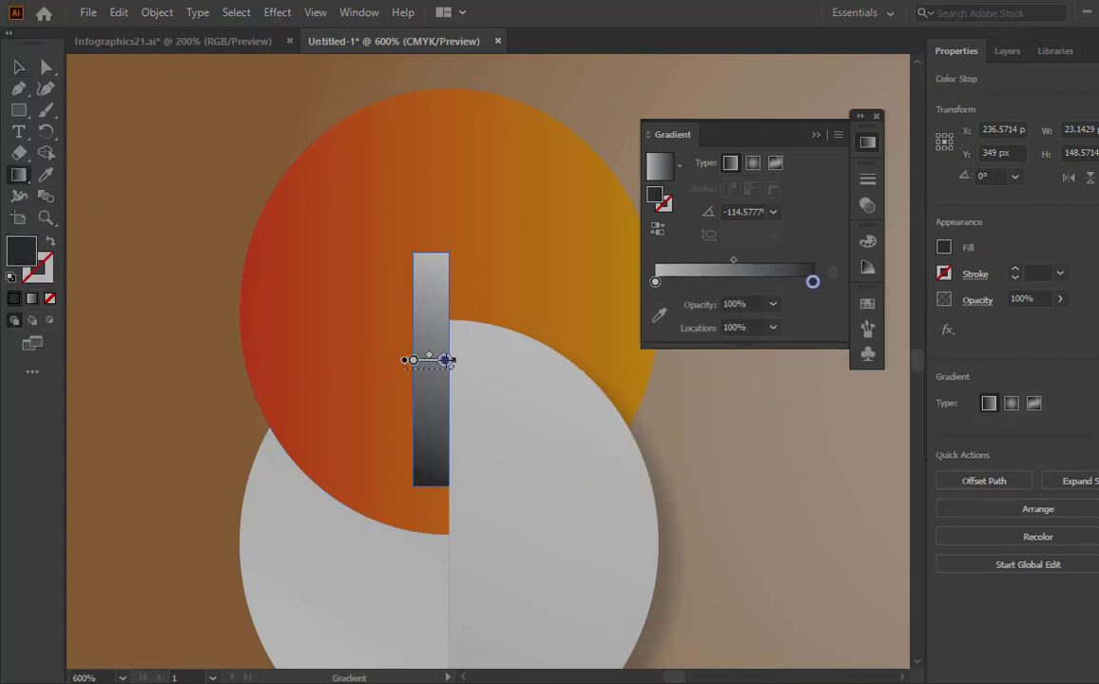
pyautogui.moveTo(411, 369)
pyautogui.mouseDown()
pyautogui.moveTo(445, 369)
pyautogui.moveTo(412, 390)
pyautogui.mouseUp()
pyautogui.press('v')
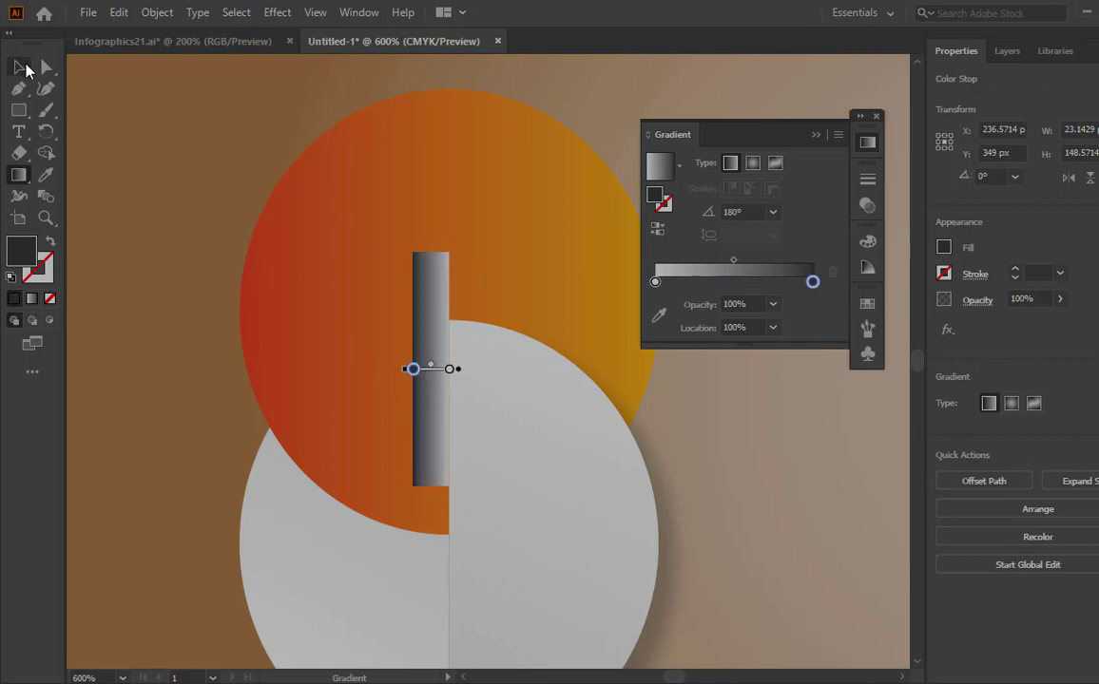
pyautogui.click(867, 205)
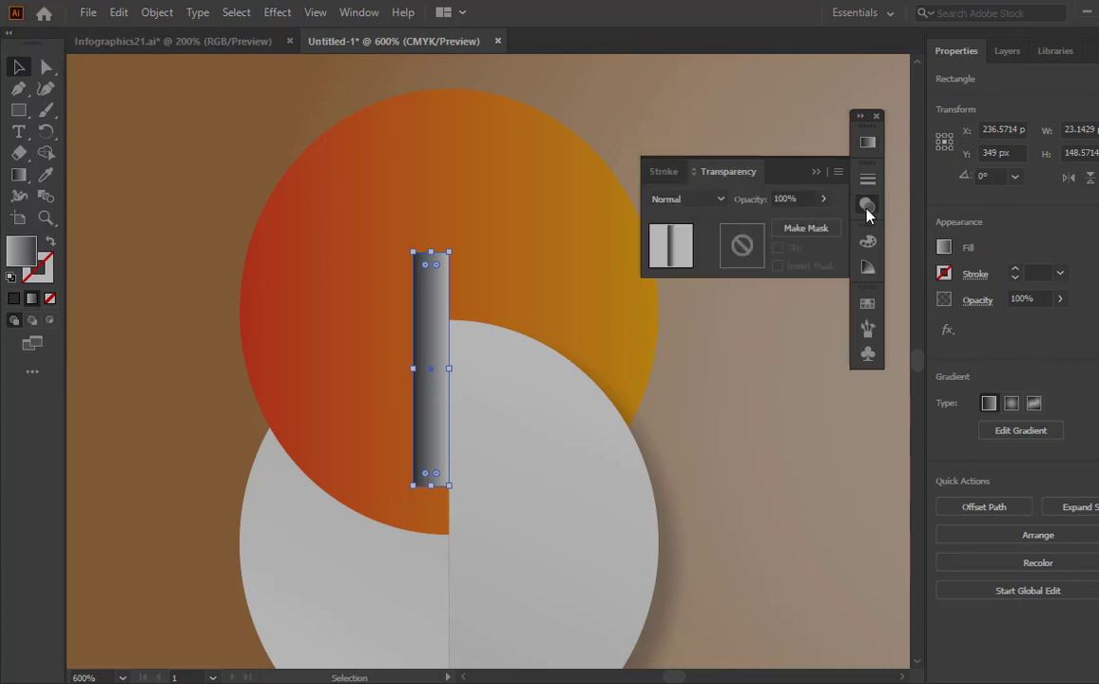
pyautogui.click(715, 208)
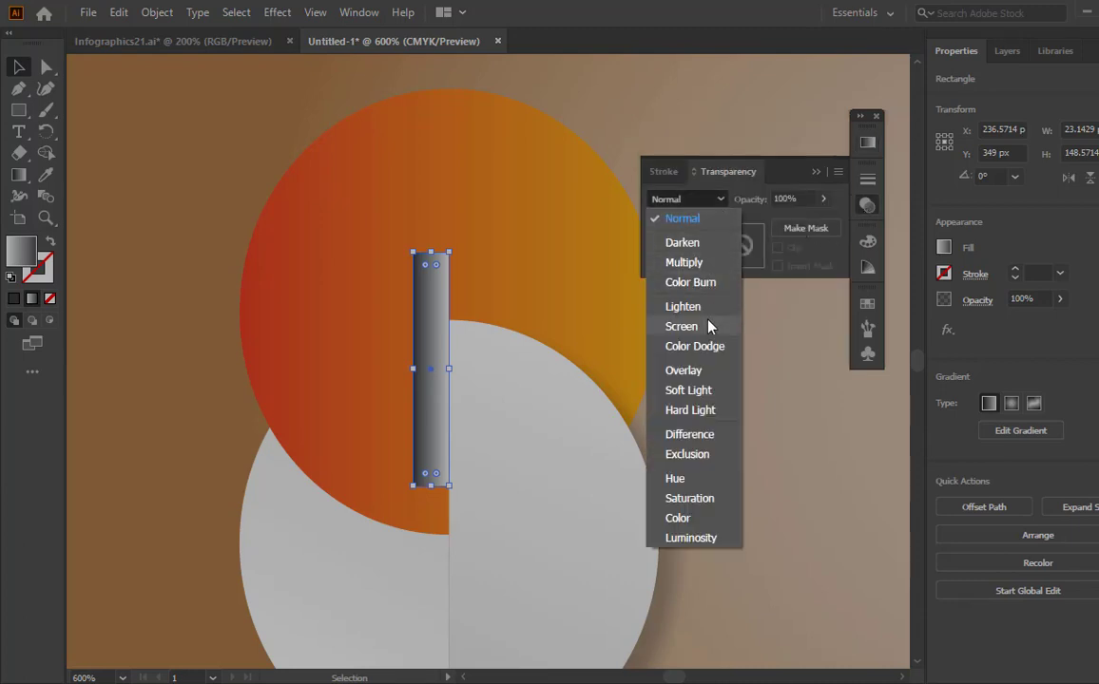
pyautogui.click(707, 324)
pyautogui.click(721, 201)
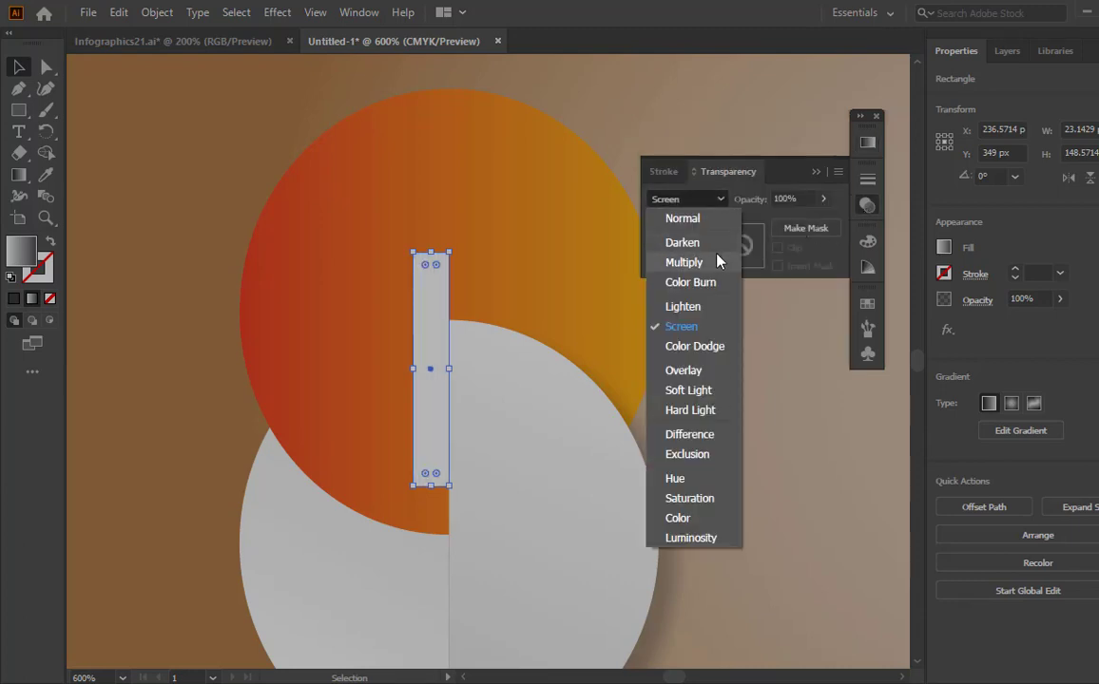
pyautogui.click(718, 263)
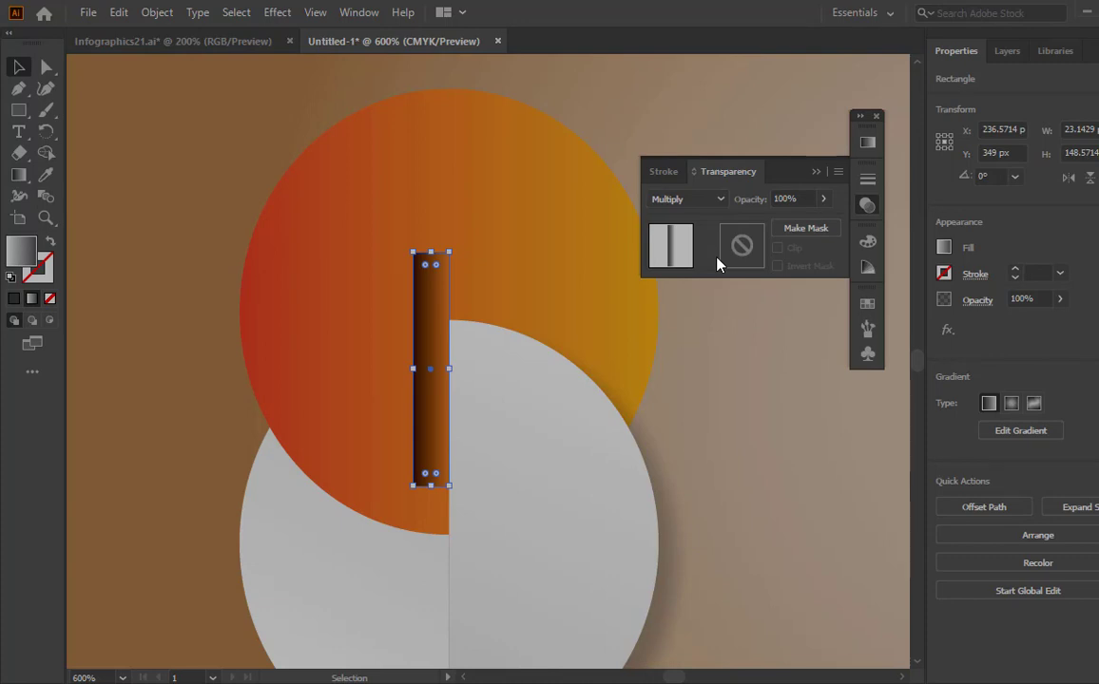
pyautogui.click(823, 198)
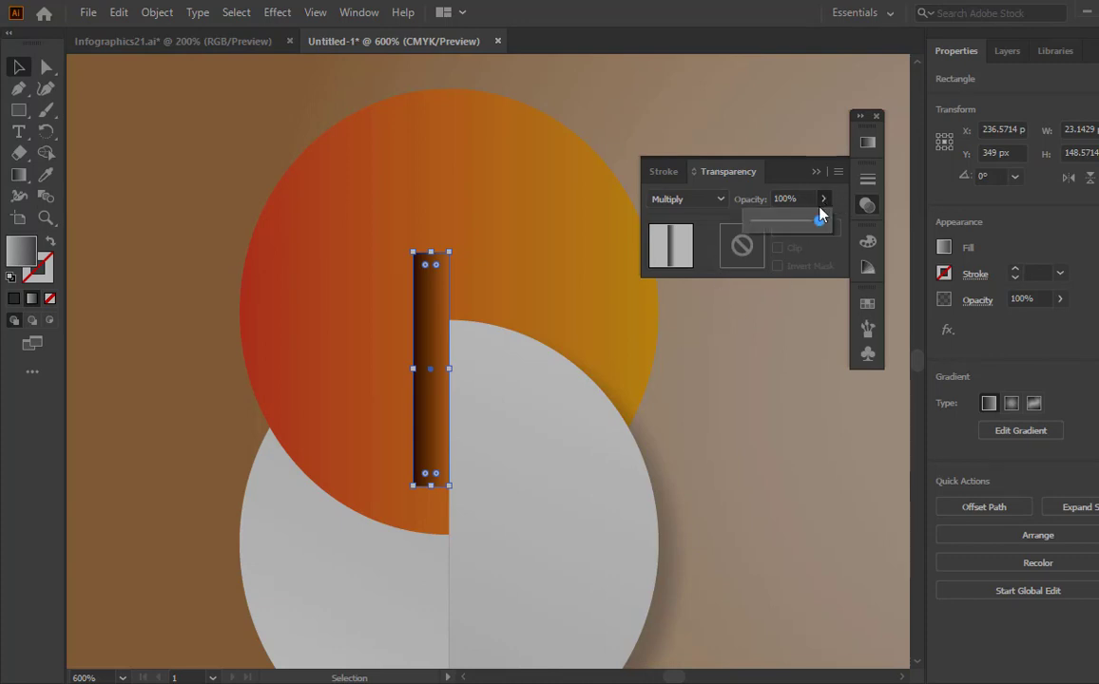
pyautogui.click(791, 220)
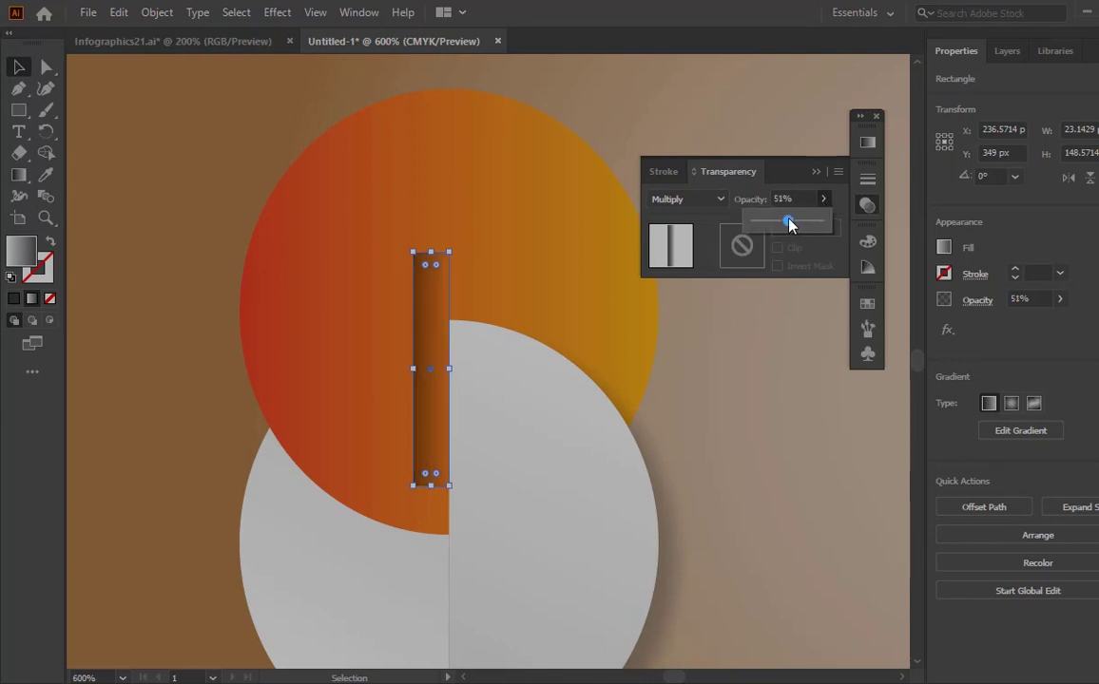
pyautogui.press('Return')
pyautogui.click(816, 171)
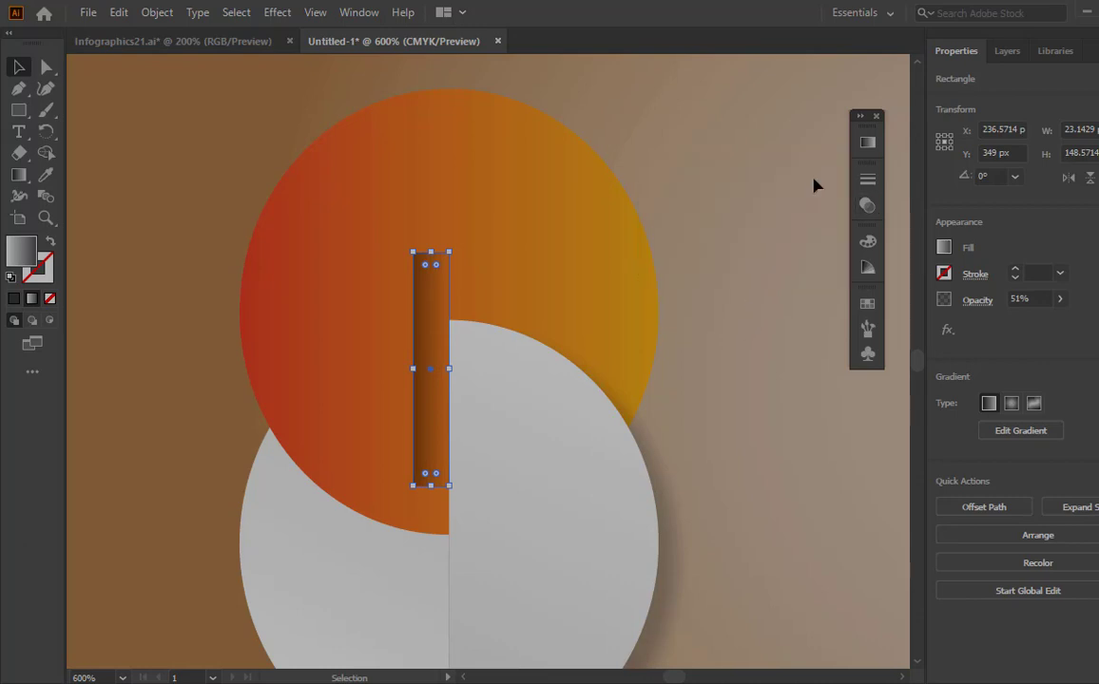
pyautogui.click(745, 299)
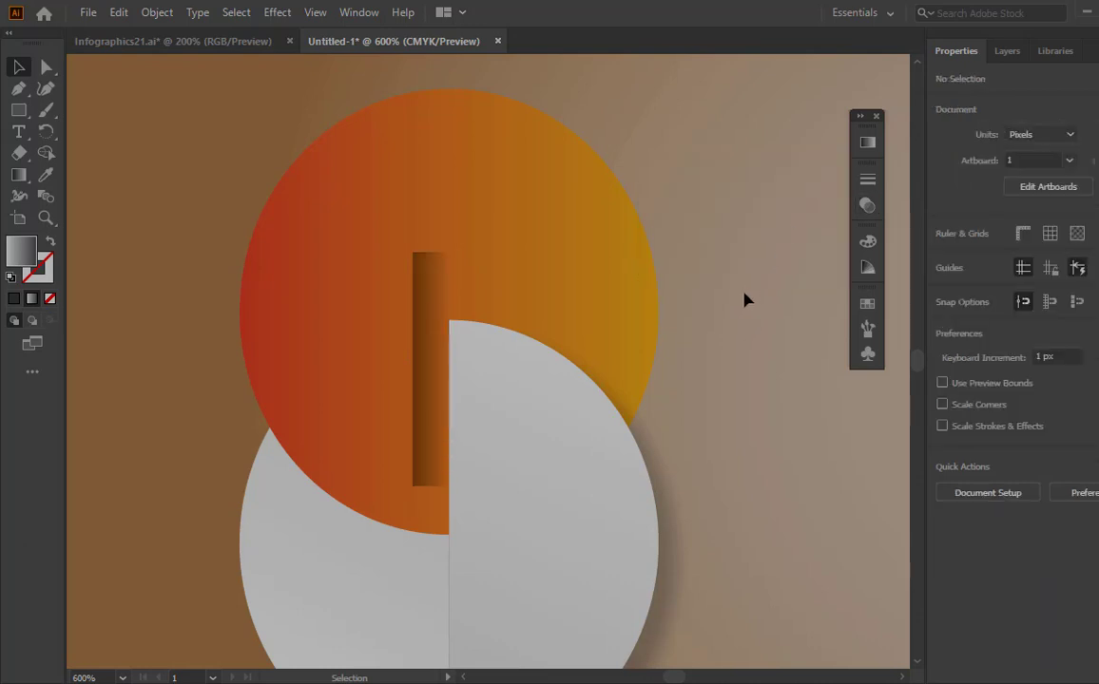
pyautogui.scroll(-1, 744, 299)
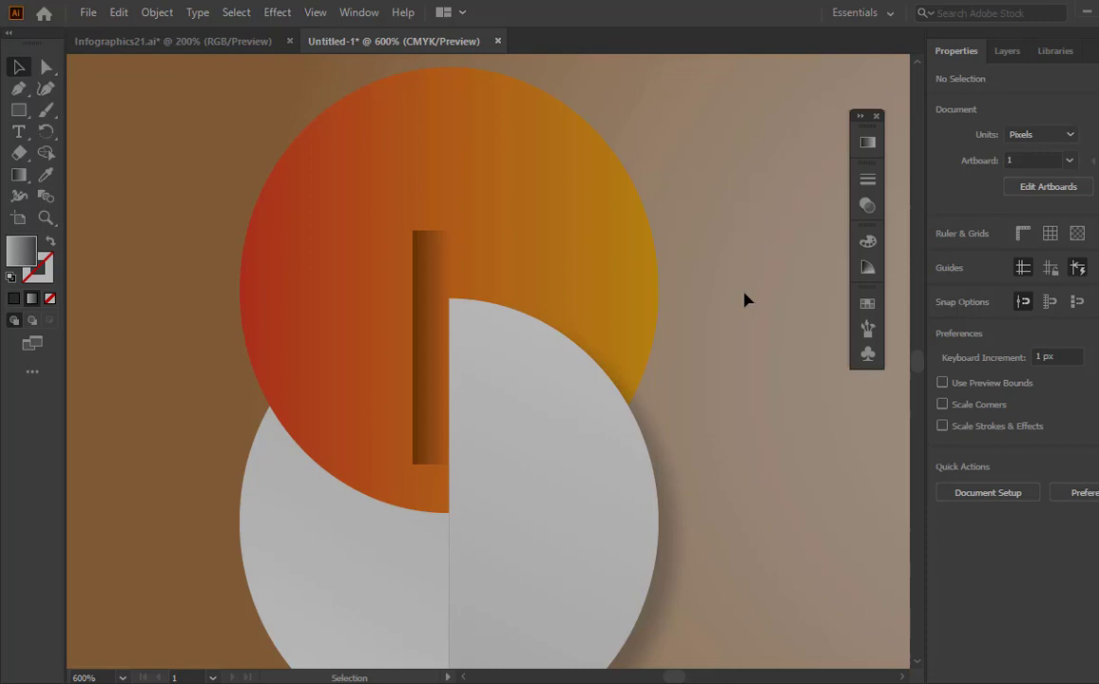
pyautogui.click(437, 283)
pyautogui.scroll(-2, 437, 283)
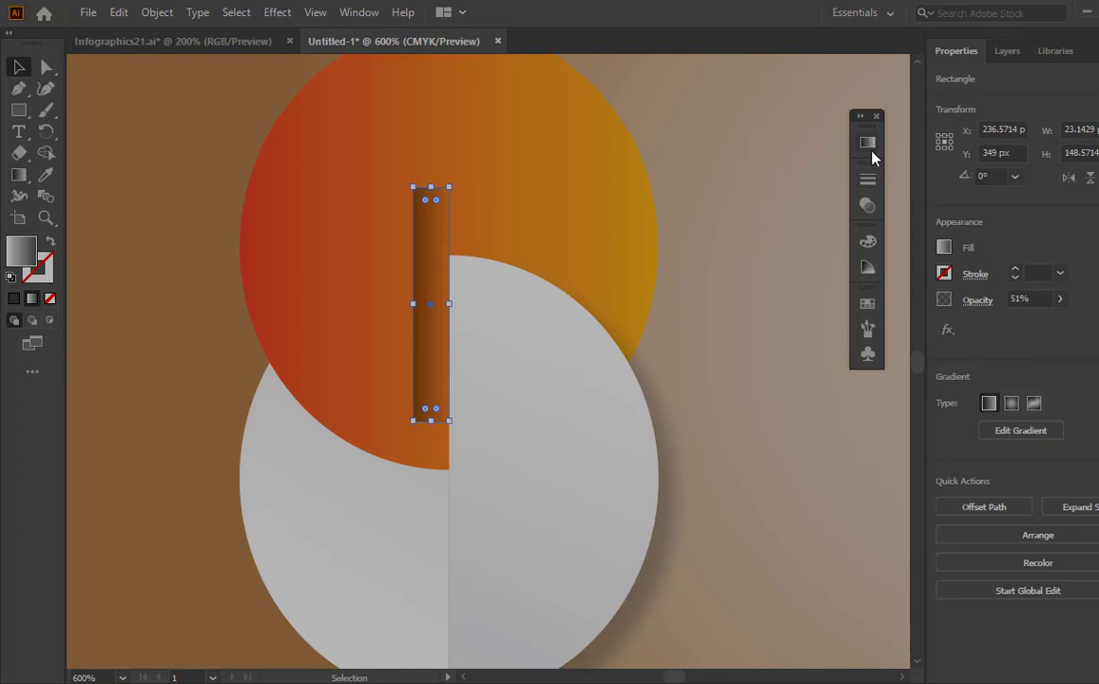
pyautogui.press('a')
pyautogui.hotkey('ctrl', 'z')
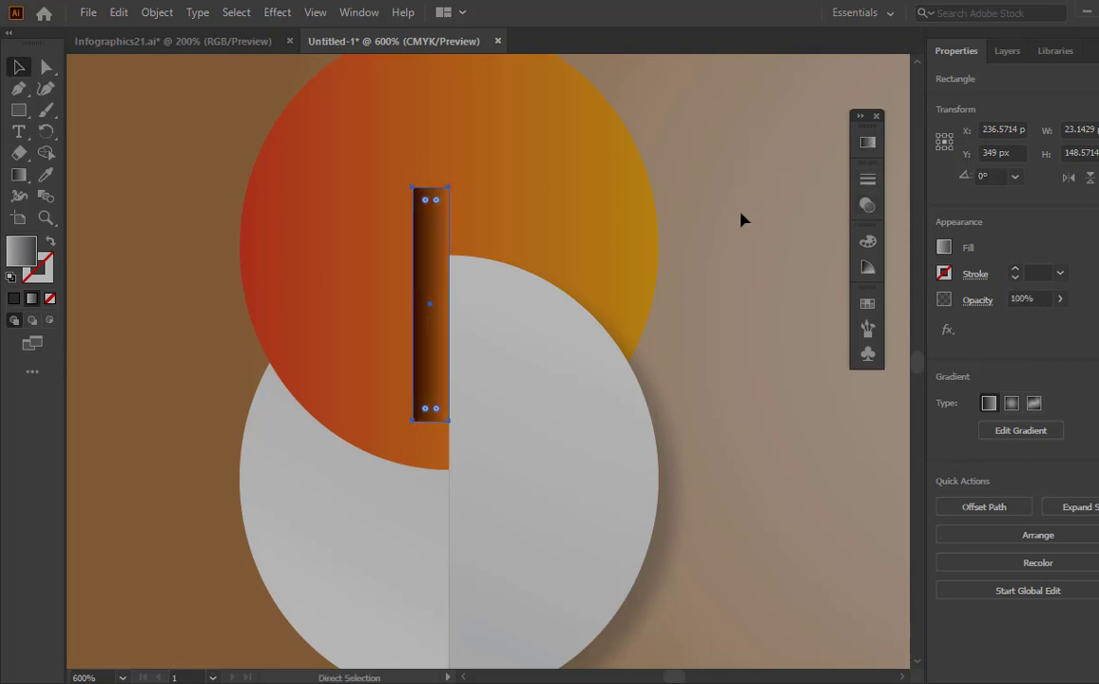
pyautogui.hotkey('ctrl', 'z')
pyautogui.hotkey('ctrl', 'shift', 'z')
# - Set the strip's right gradient stop to a lighter grey swatch
pyautogui.press('v')
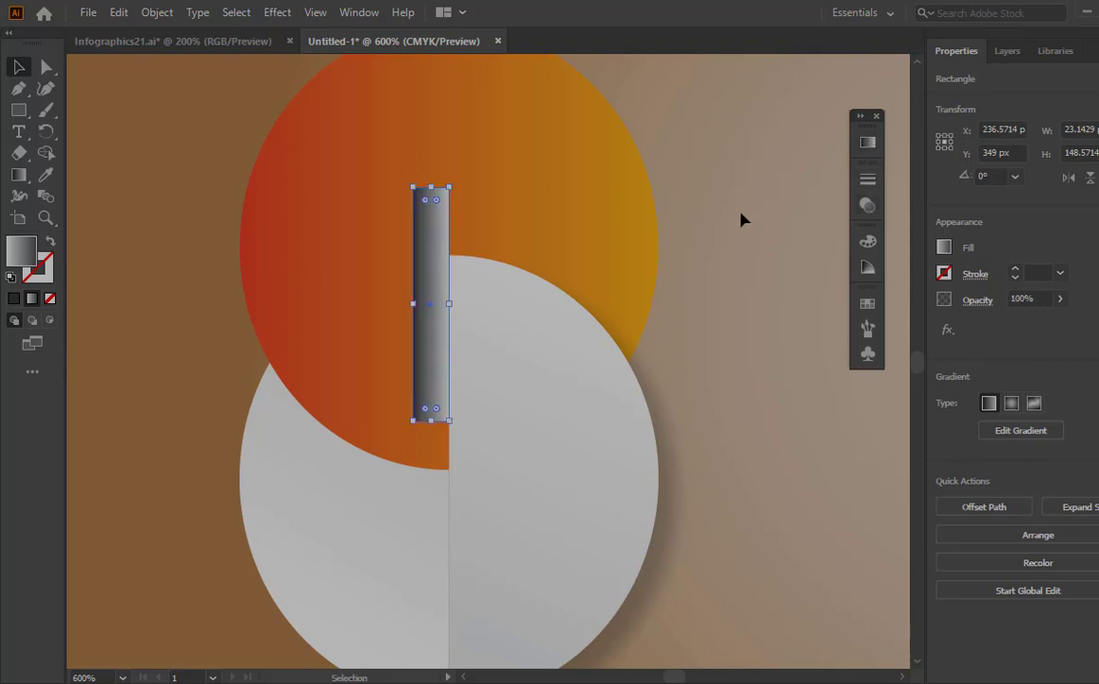
pyautogui.click(867, 206)
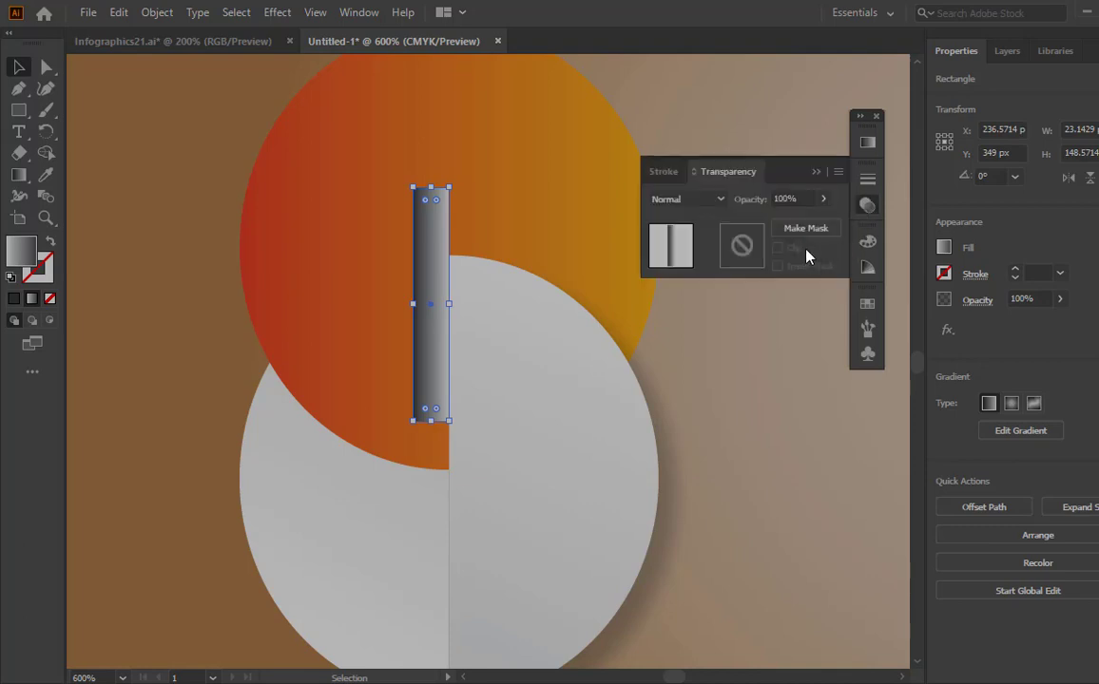
pyautogui.click(866, 143)
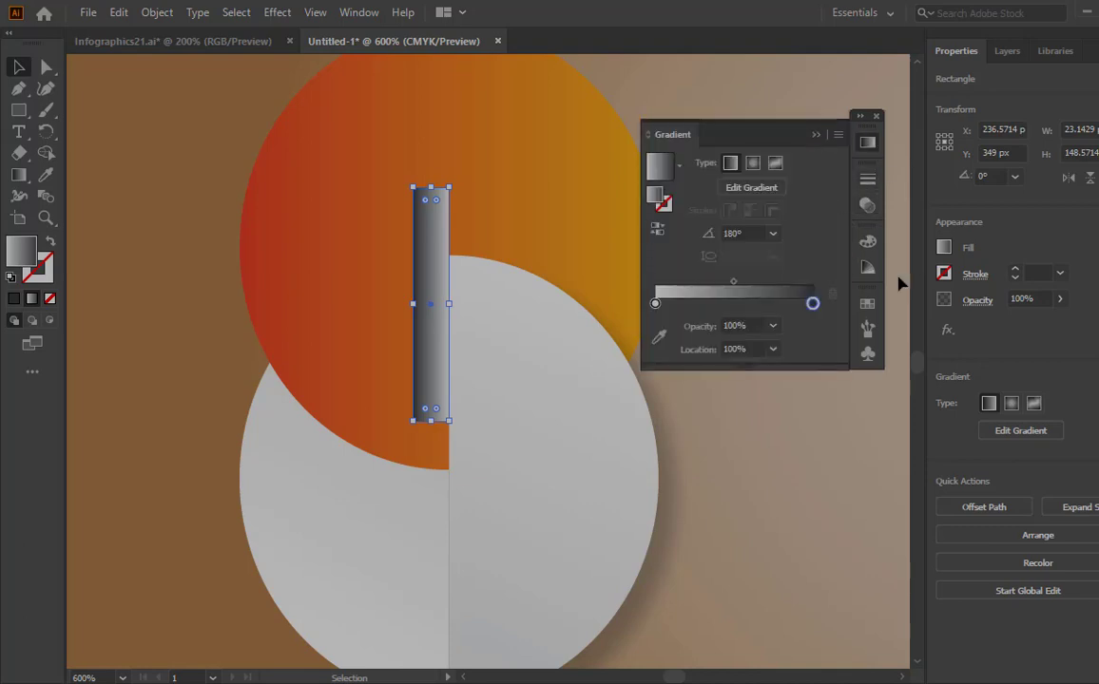
pyautogui.doubleClick(812, 305)
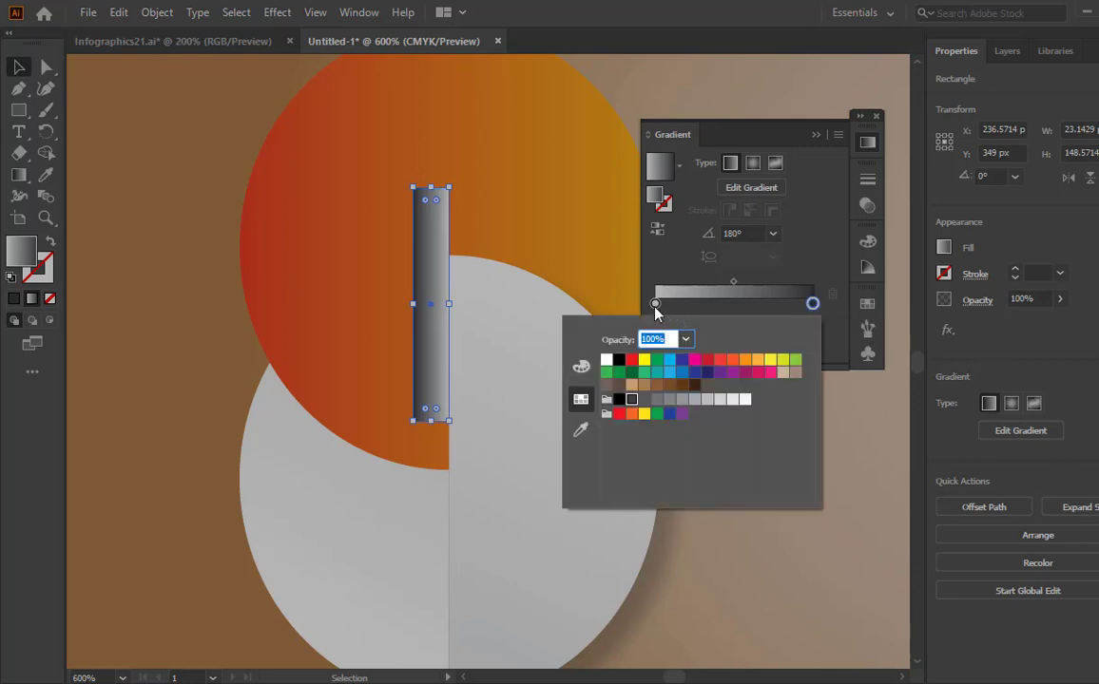
pyautogui.click(643, 402)
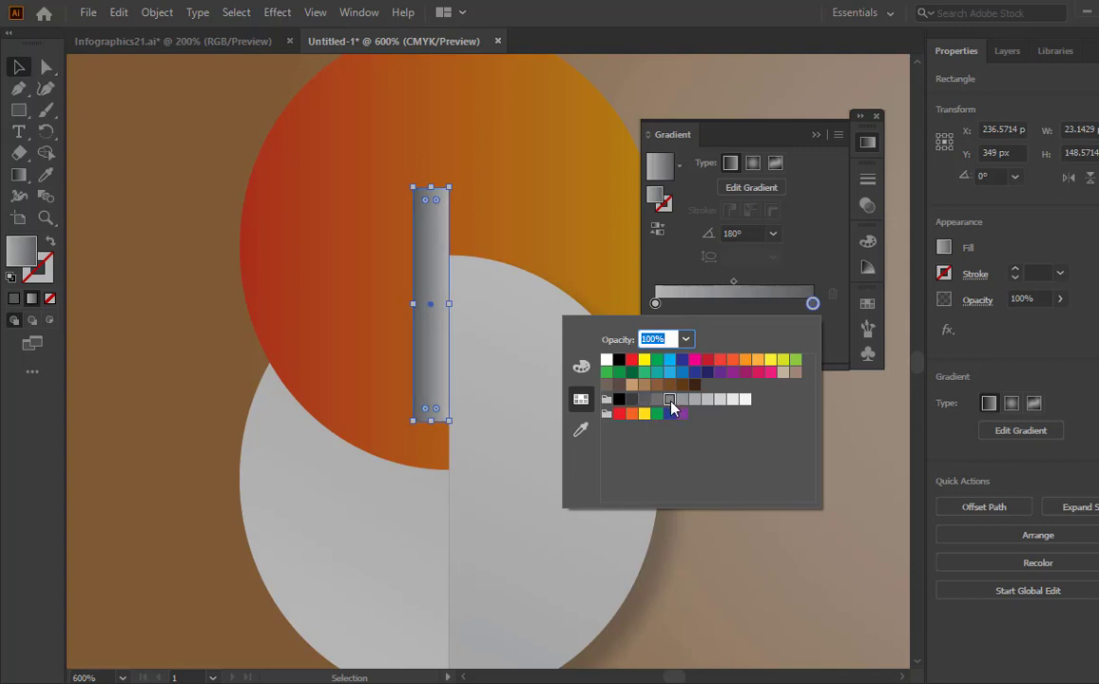
pyautogui.click(683, 400)
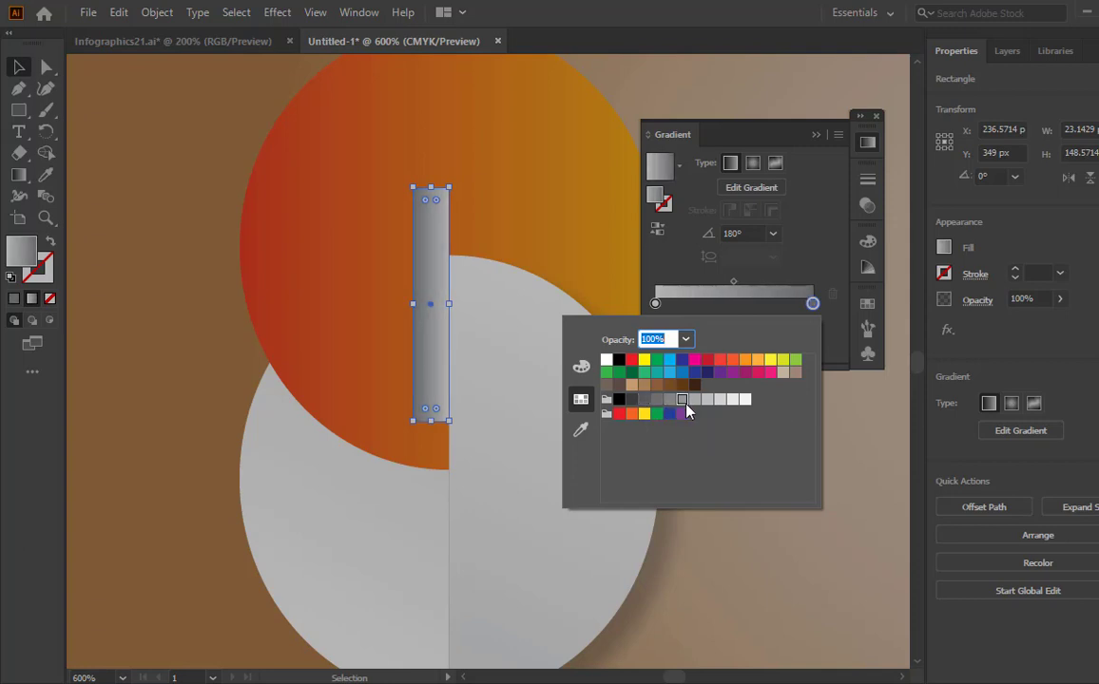
# - Lighten the left gradient stop to a pale 5% grey and deselect the strip
pyautogui.click(655, 304)
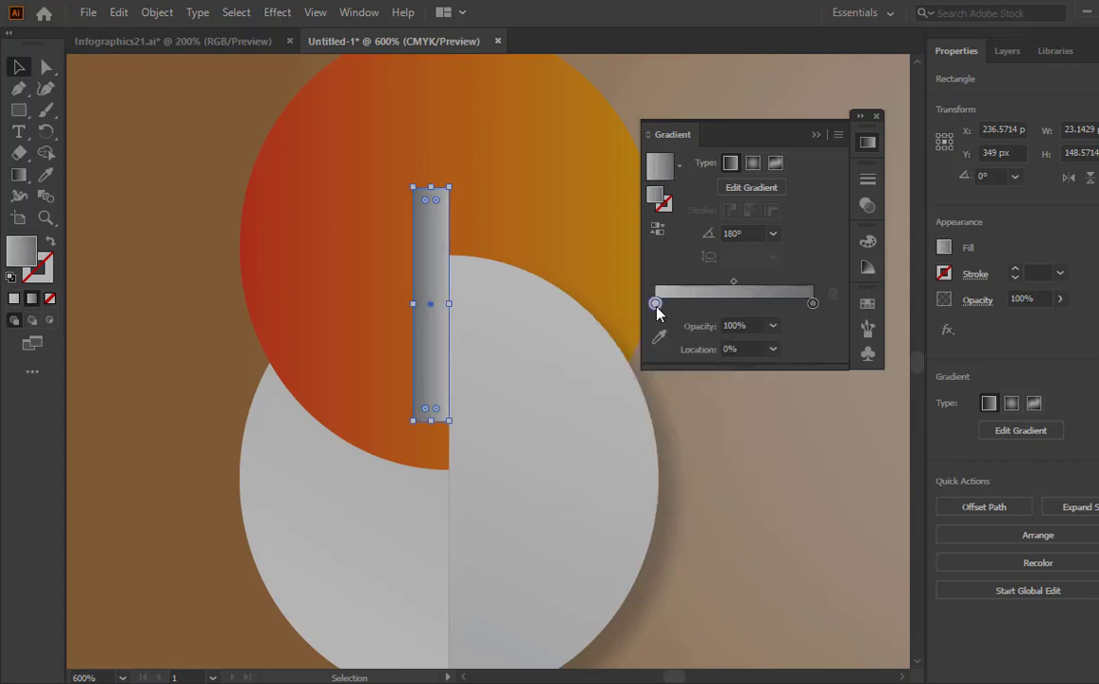
pyautogui.doubleClick(655, 304)
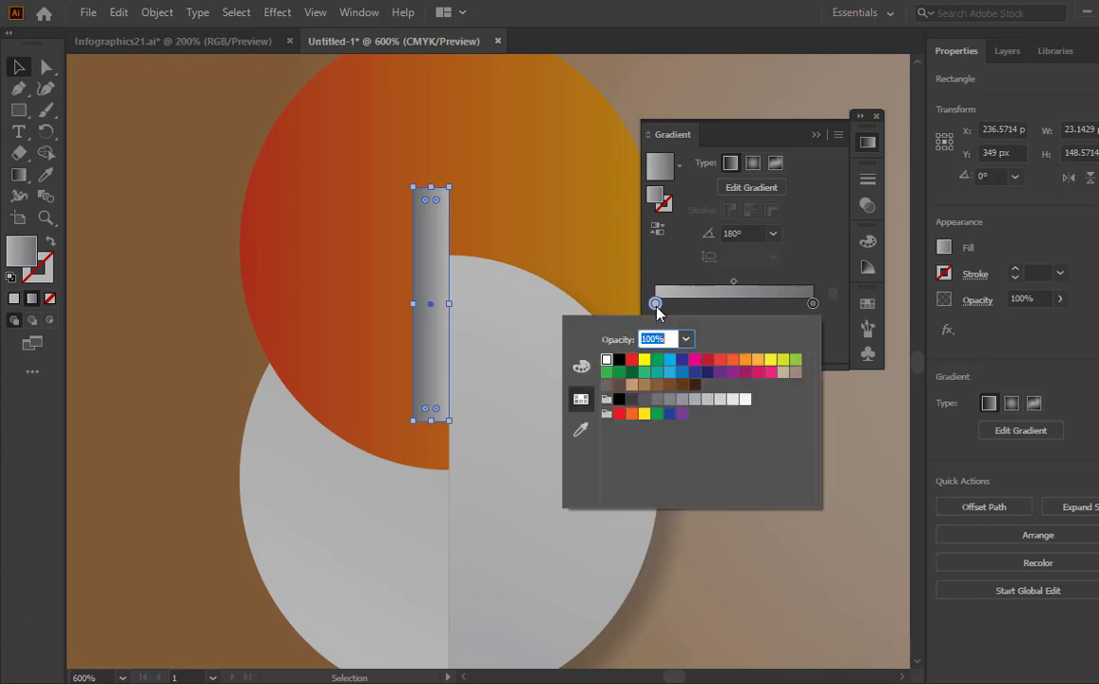
pyautogui.click(707, 400)
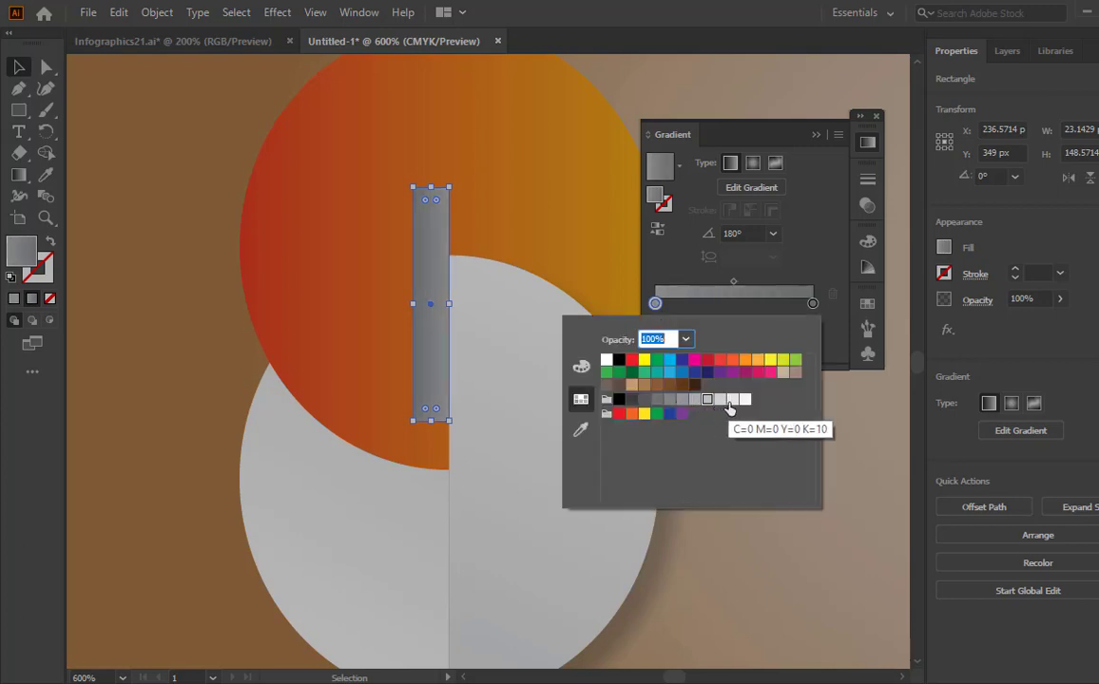
pyautogui.click(733, 400)
pyautogui.click(746, 400)
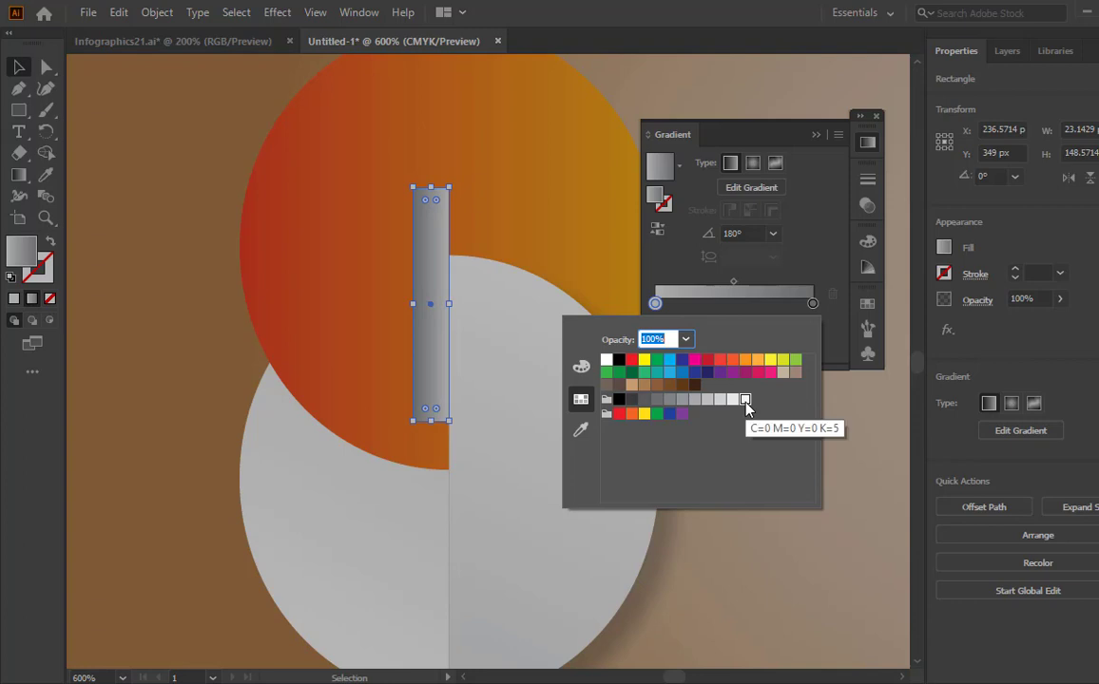
pyautogui.click(838, 418)
pyautogui.click(802, 420)
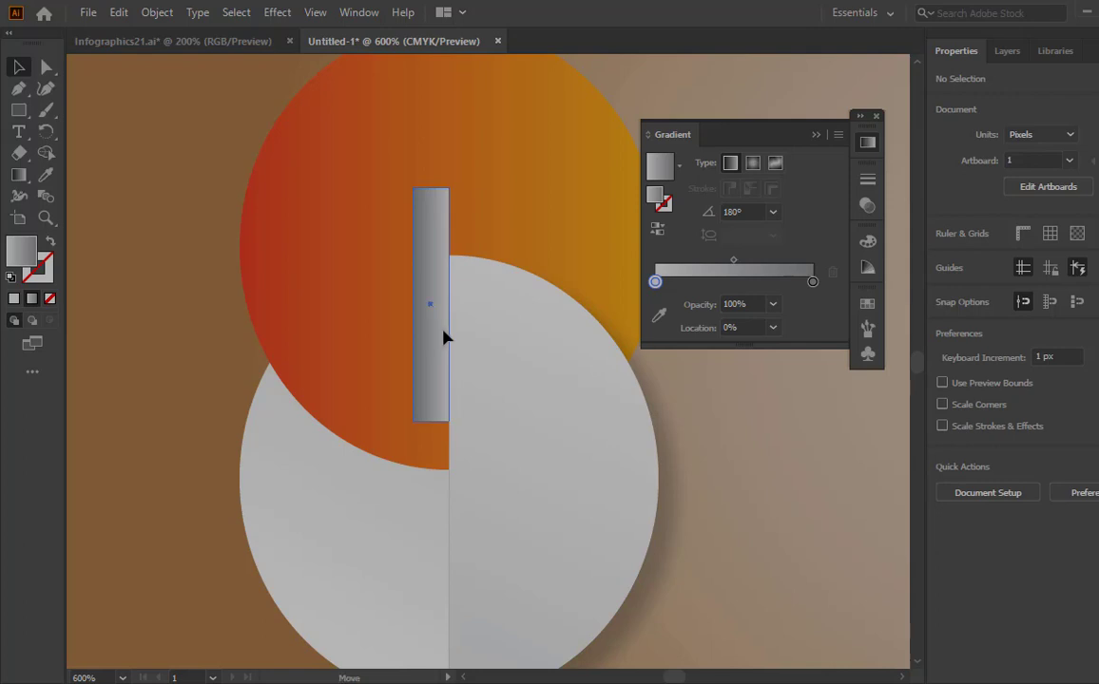
# - Nudge the grey strip right and place a shortened copy below the orange circle
pyautogui.moveTo(440, 337); pyautogui.dragTo(444, 337)
pyautogui.click(773, 425)
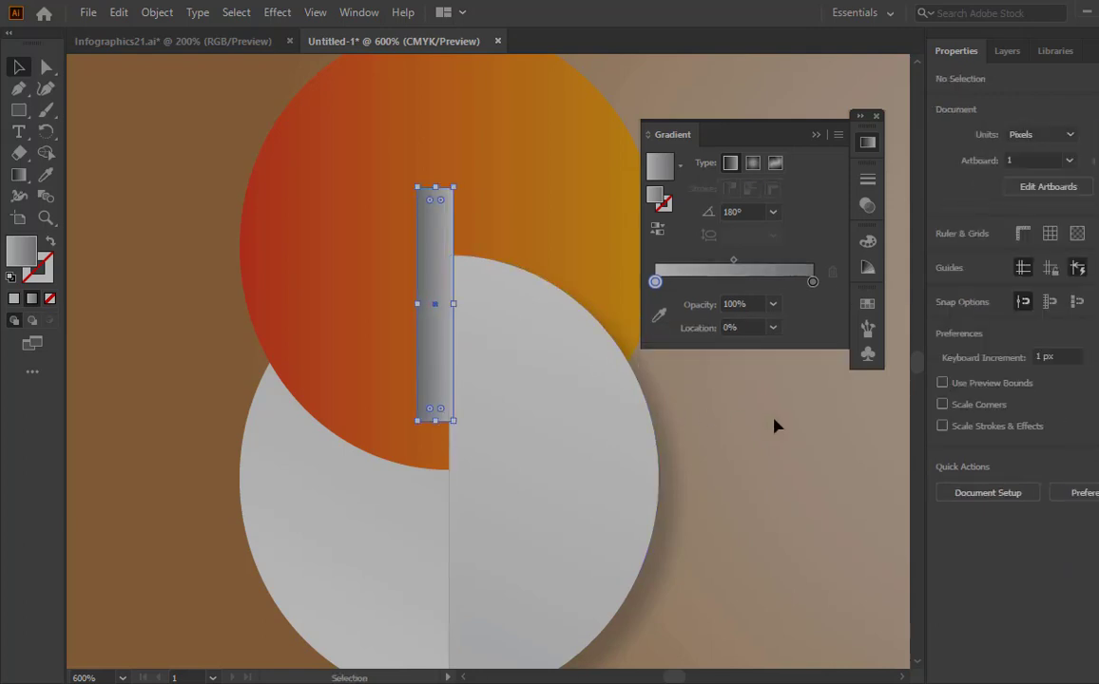
pyautogui.scroll(-2, 775, 426)
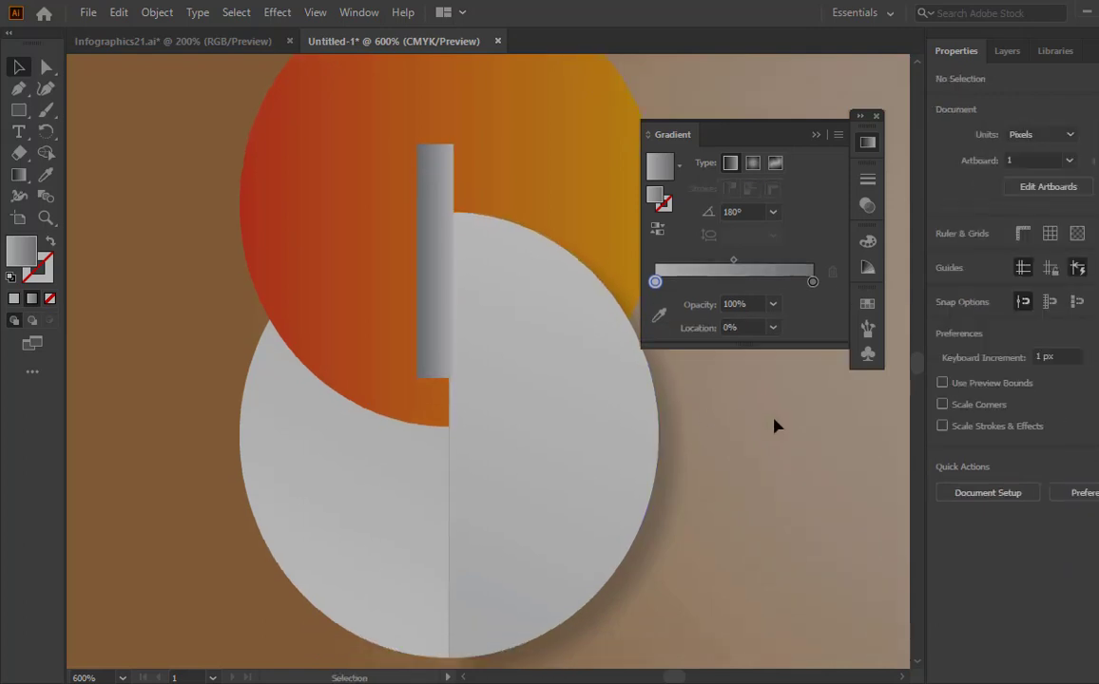
pyautogui.scroll(-2, 713, 396)
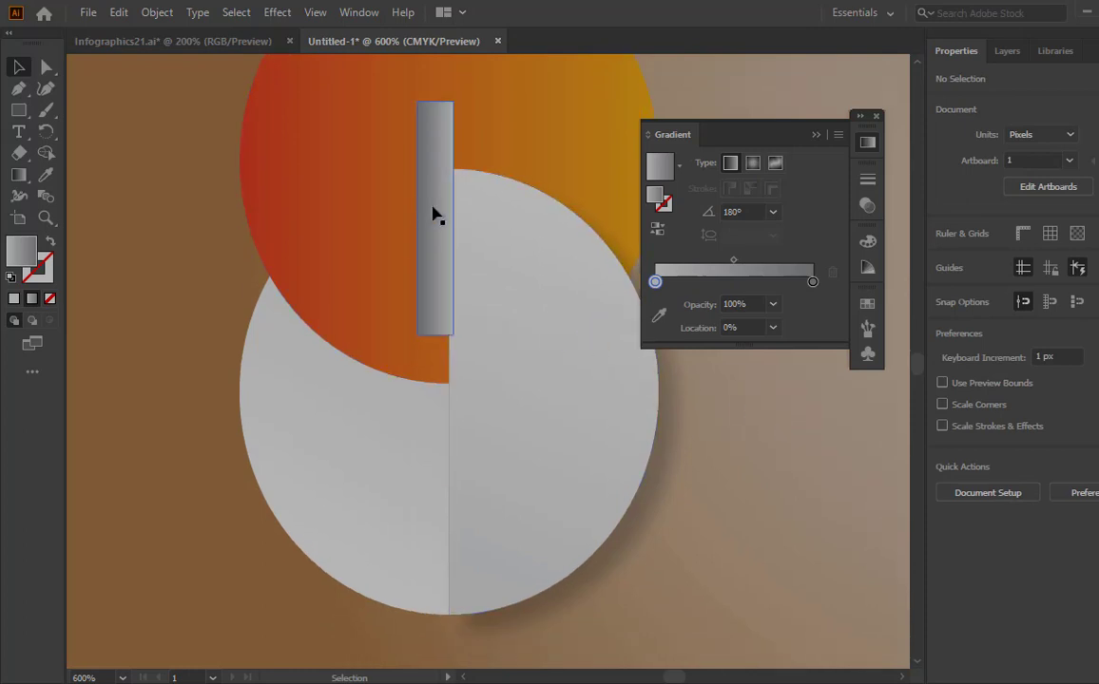
pyautogui.moveTo(432, 215); pyautogui.dragTo(427, 495)
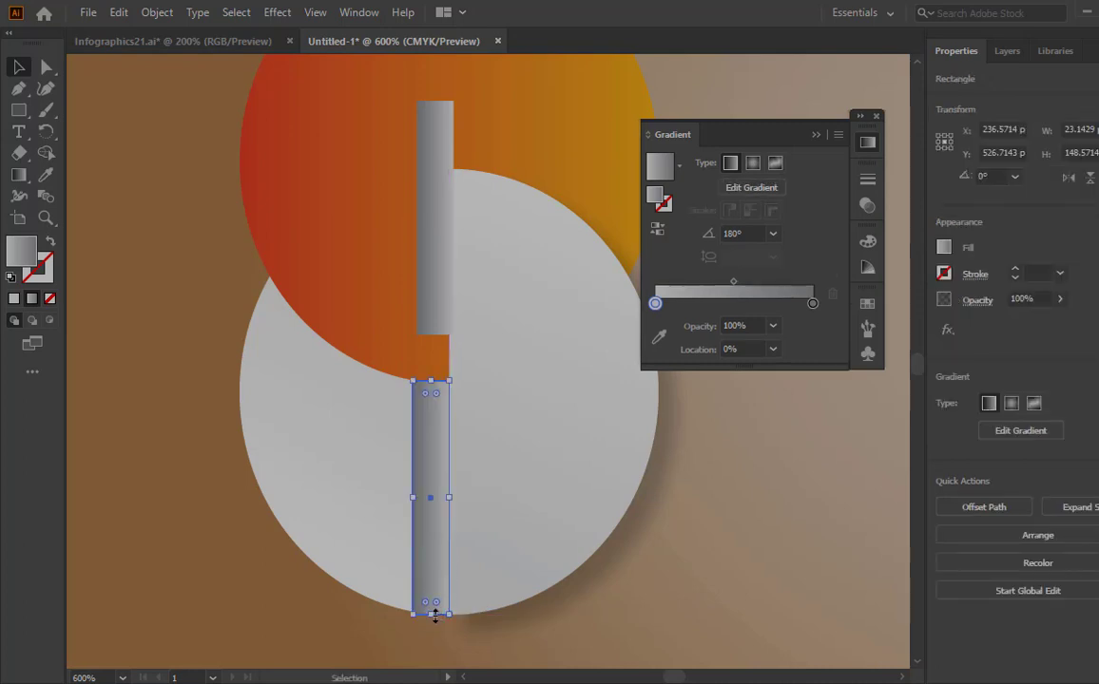
pyautogui.moveTo(434, 615); pyautogui.dragTo(443, 421)
pyautogui.click(700, 524)
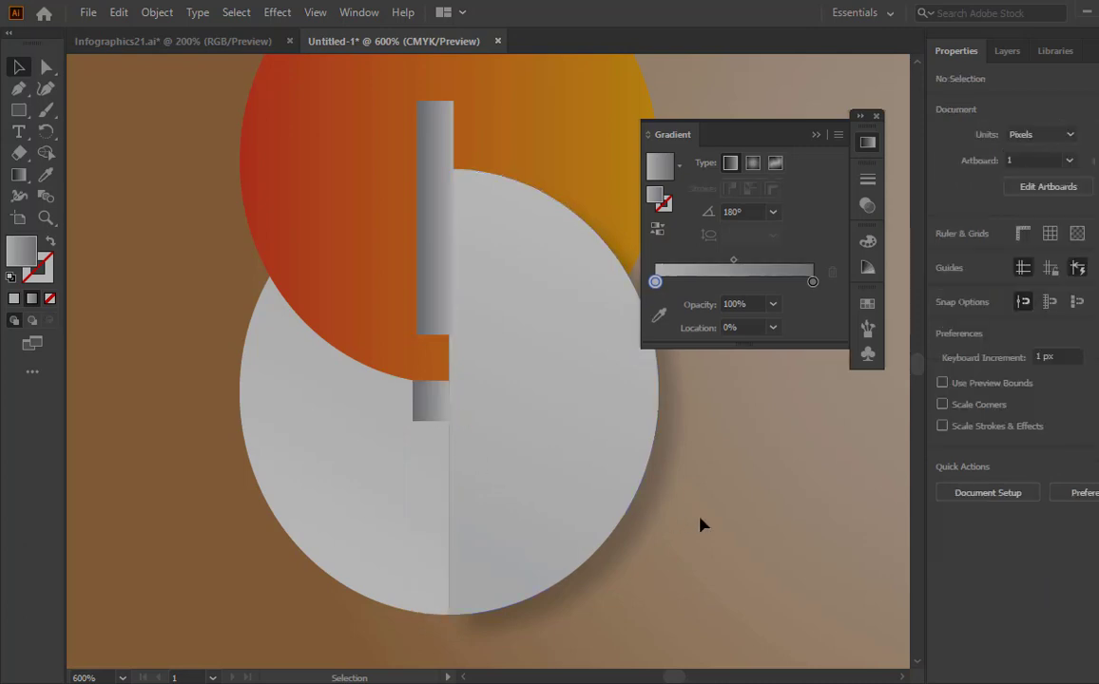
# - Copy the small block up onto the tall strip
pyautogui.scroll(2, 700, 525)
pyautogui.scroll(2, 701, 524)
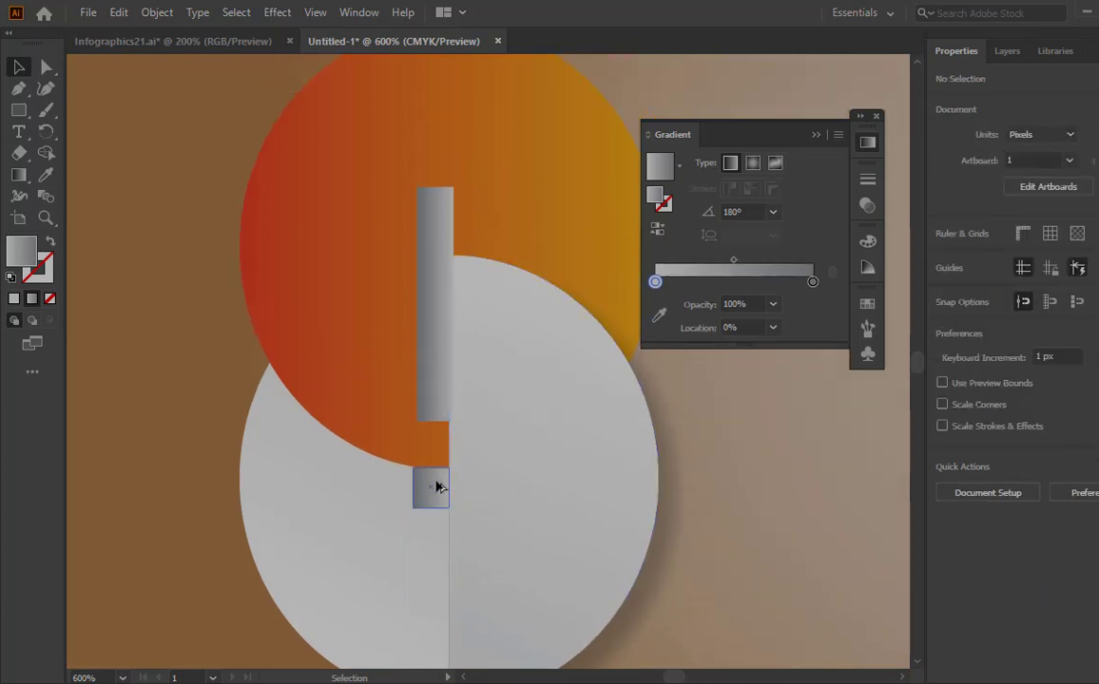
pyautogui.moveTo(437, 495); pyautogui.dragTo(445, 300)
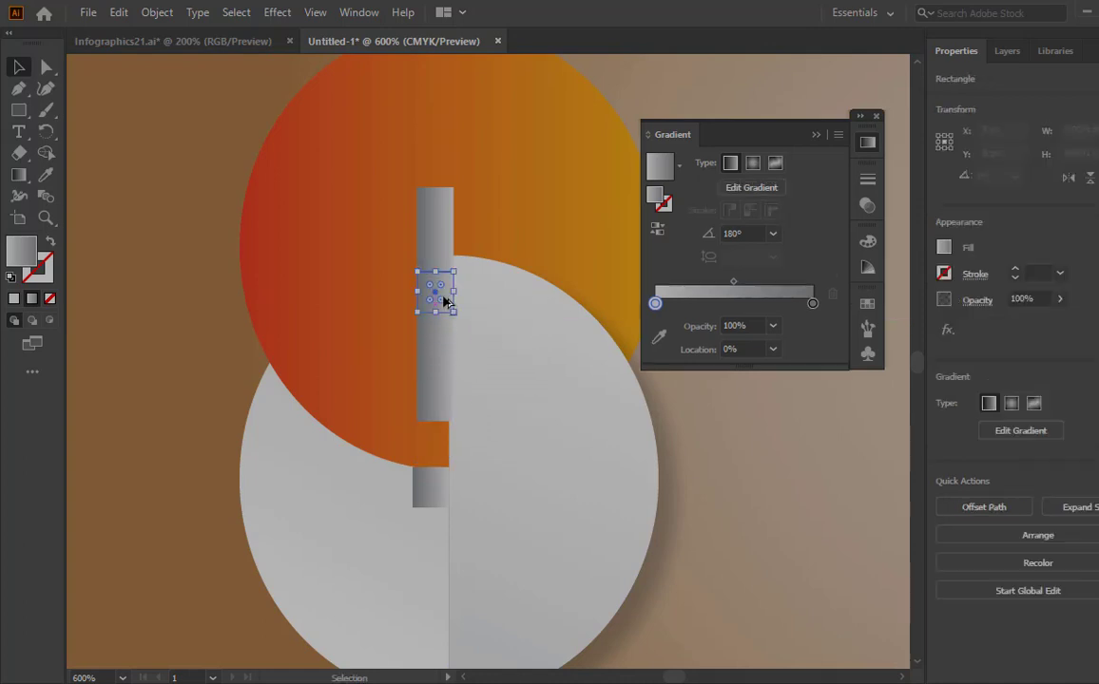
# - Zoom in on the small block, redraw its gradient left to right, and shift the midpoint to about 20%
pyautogui.click(18, 175)
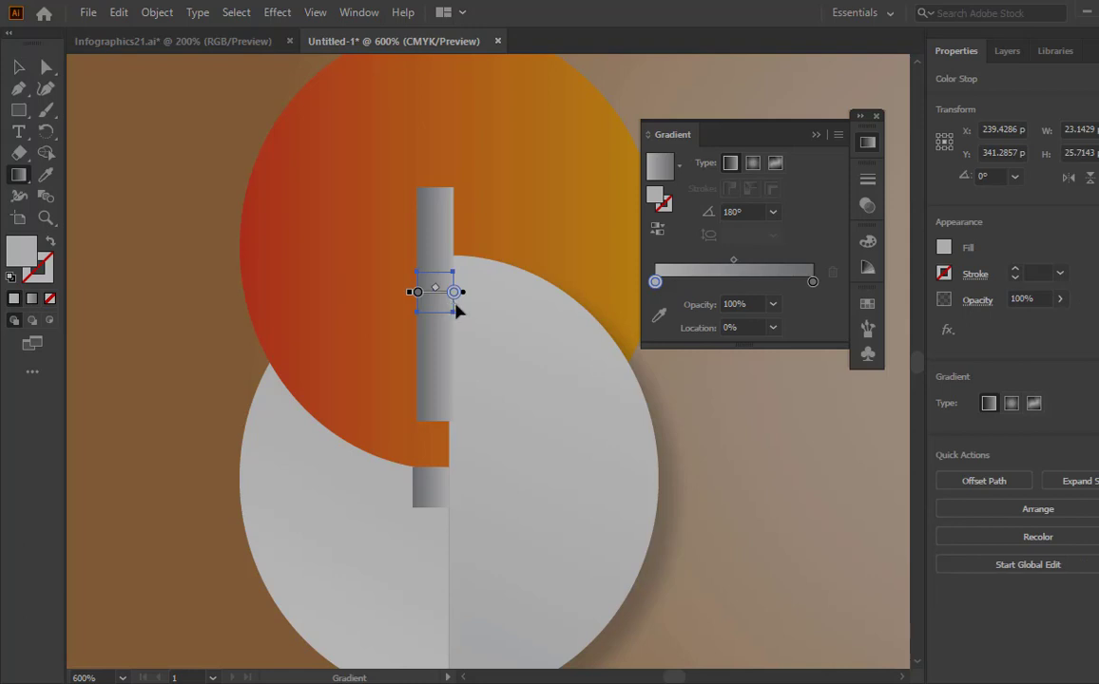
pyautogui.click(46, 220)
pyautogui.click(449, 336)
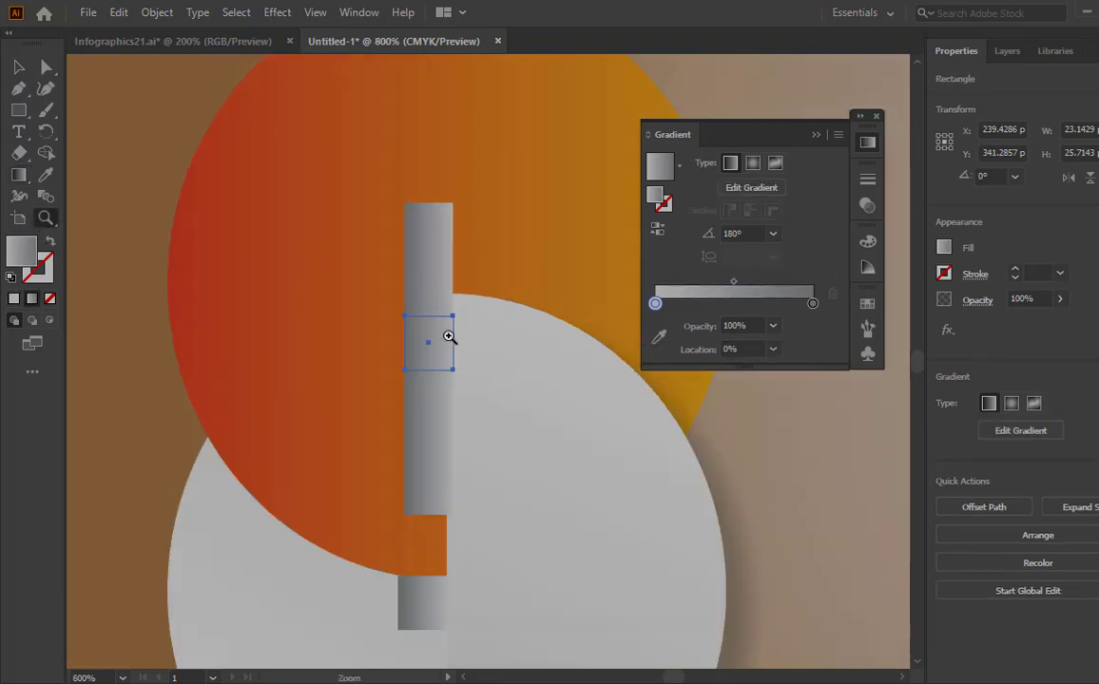
pyautogui.click(452, 343)
pyautogui.click(476, 349)
pyautogui.press('g')
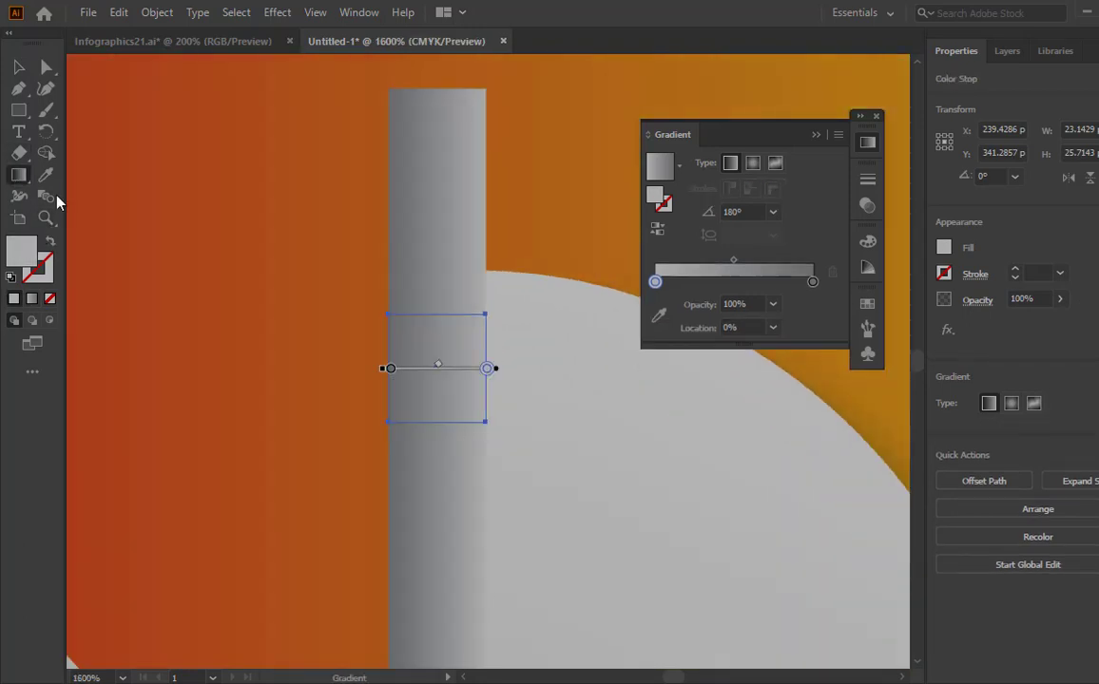
pyautogui.moveTo(486, 393); pyautogui.dragTo(398, 392)
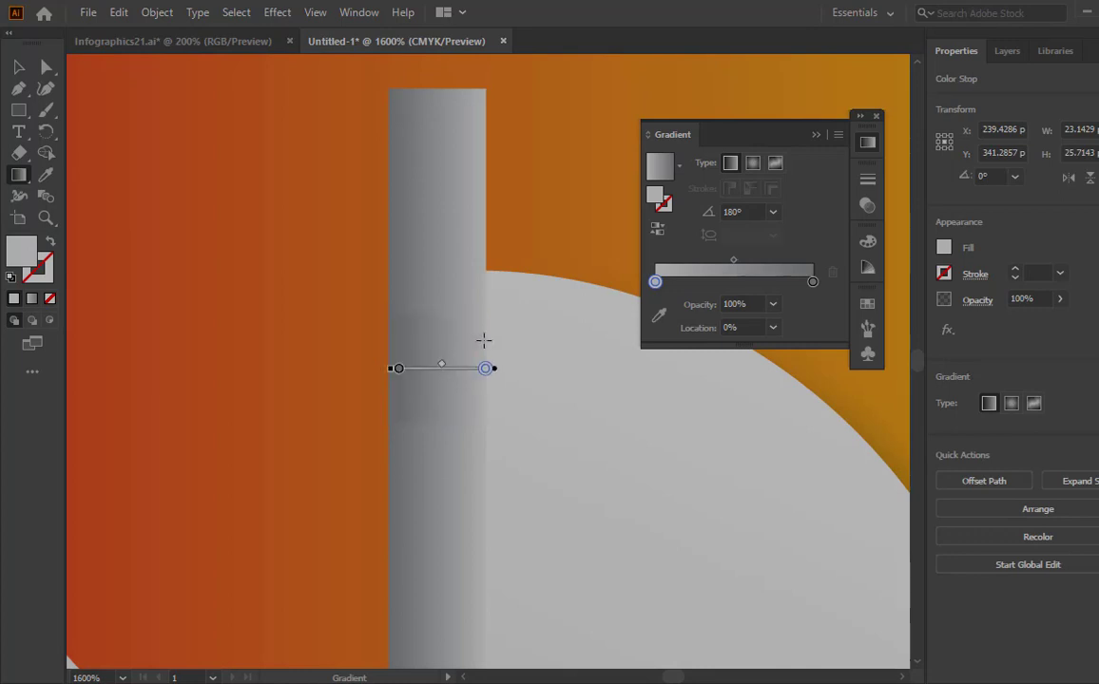
pyautogui.moveTo(388, 342); pyautogui.dragTo(485, 342)
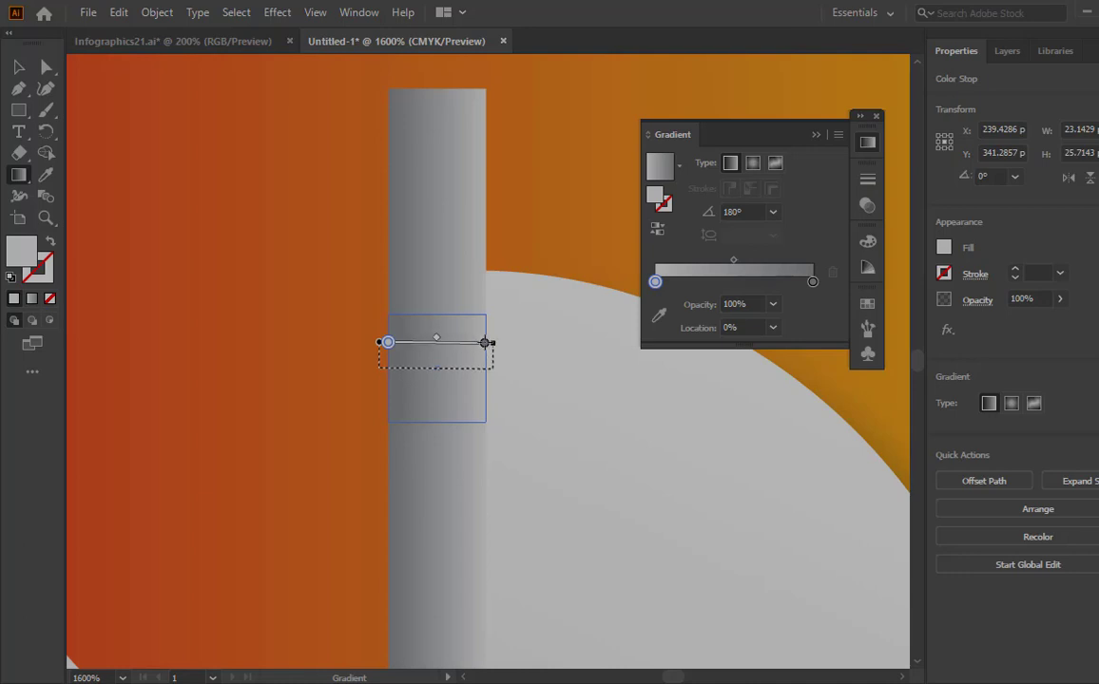
pyautogui.click(18, 67)
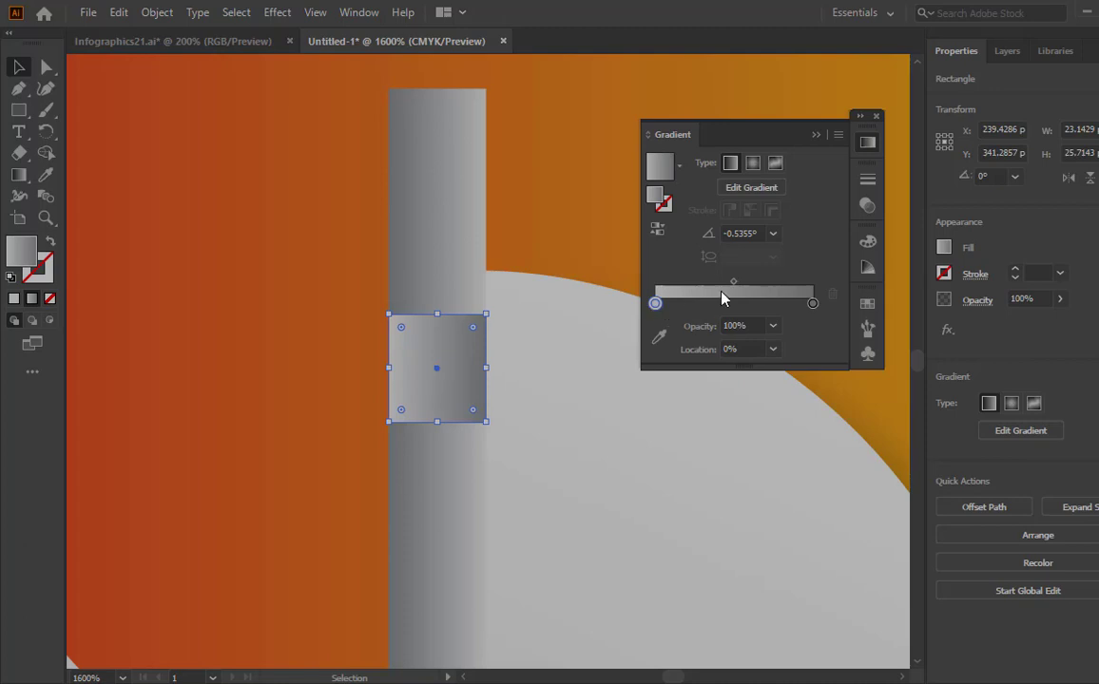
pyautogui.moveTo(732, 282); pyautogui.dragTo(676, 287)
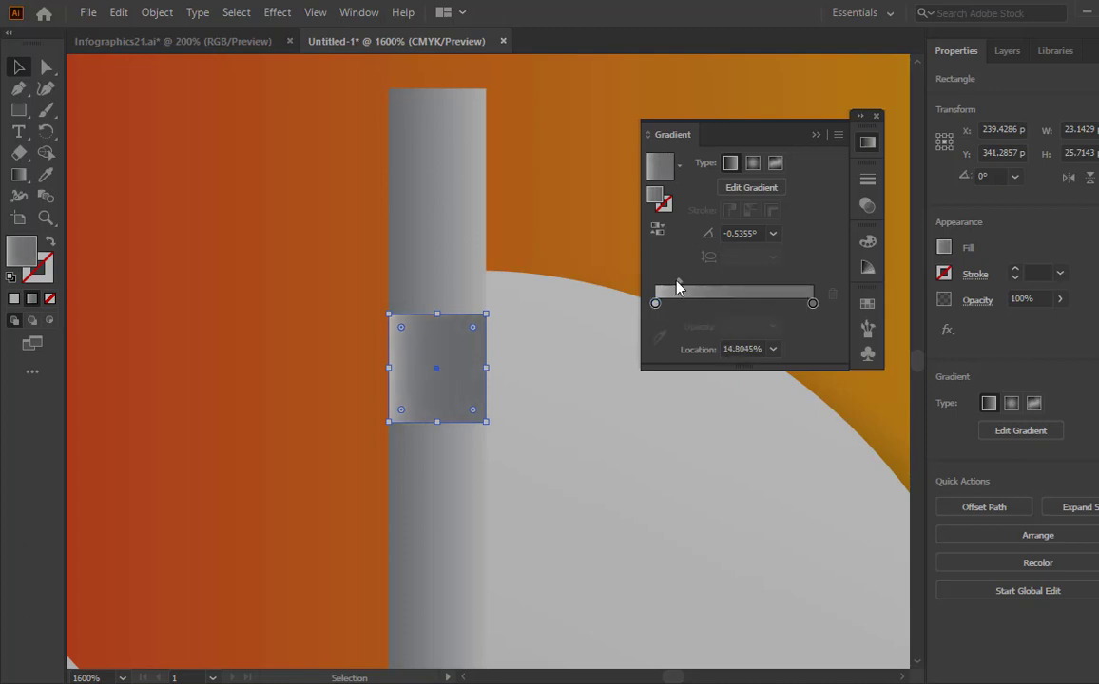
# - Set both of the block's gradient stops to light grey swatches
pyautogui.doubleClick(655, 303)
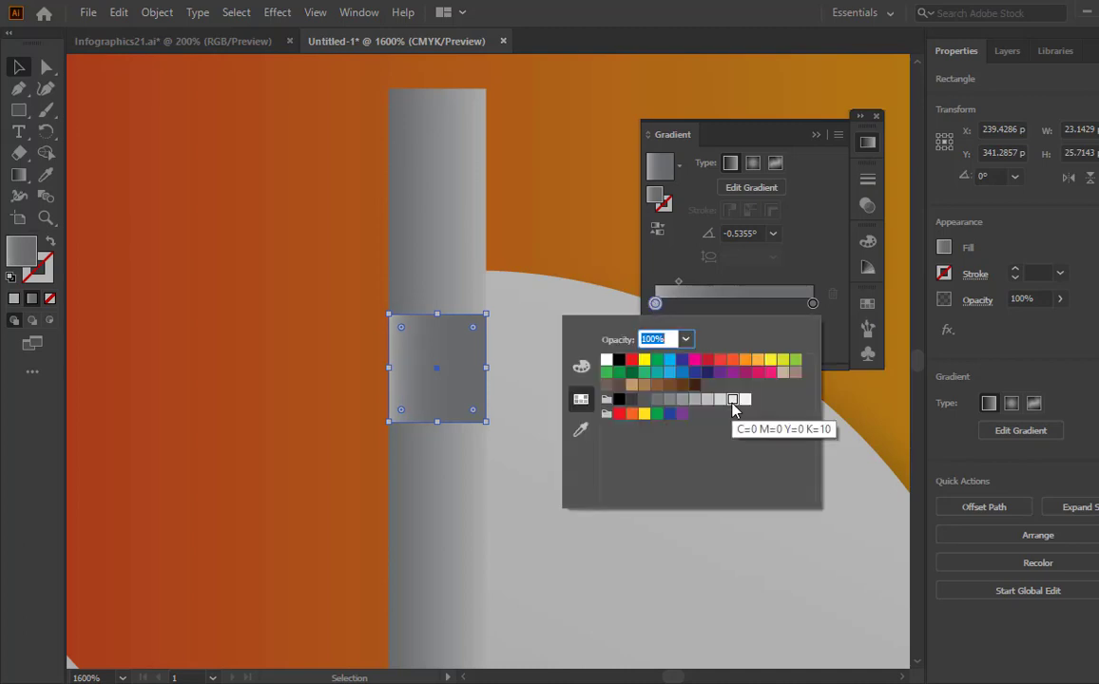
pyautogui.click(720, 399)
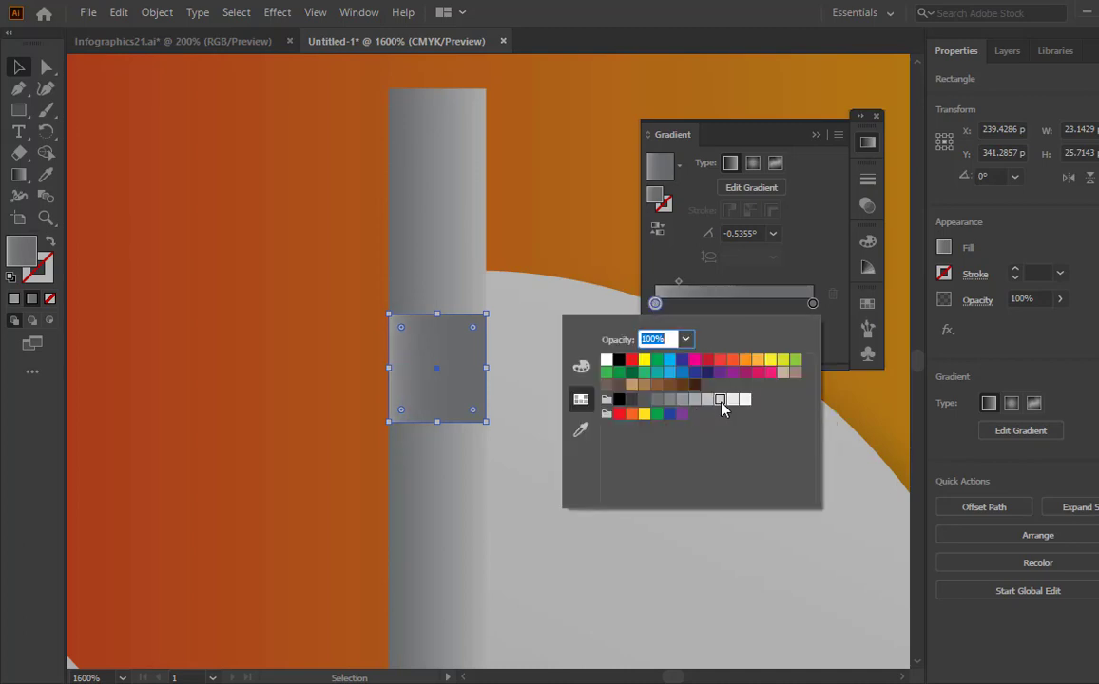
pyautogui.click(812, 303)
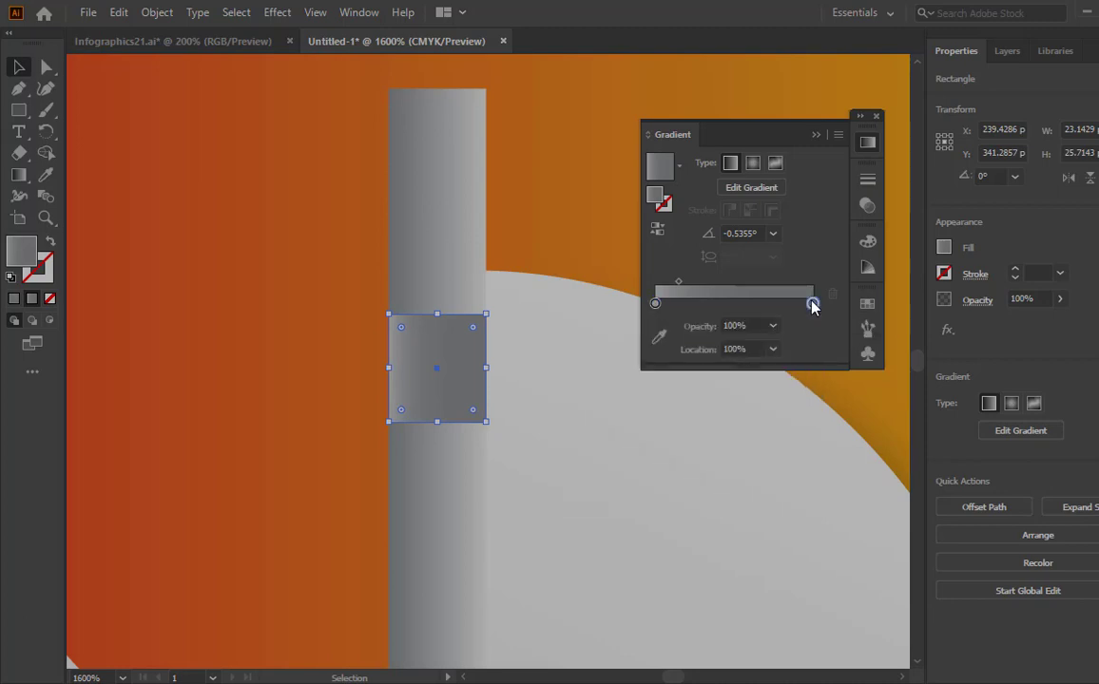
pyautogui.doubleClick(812, 304)
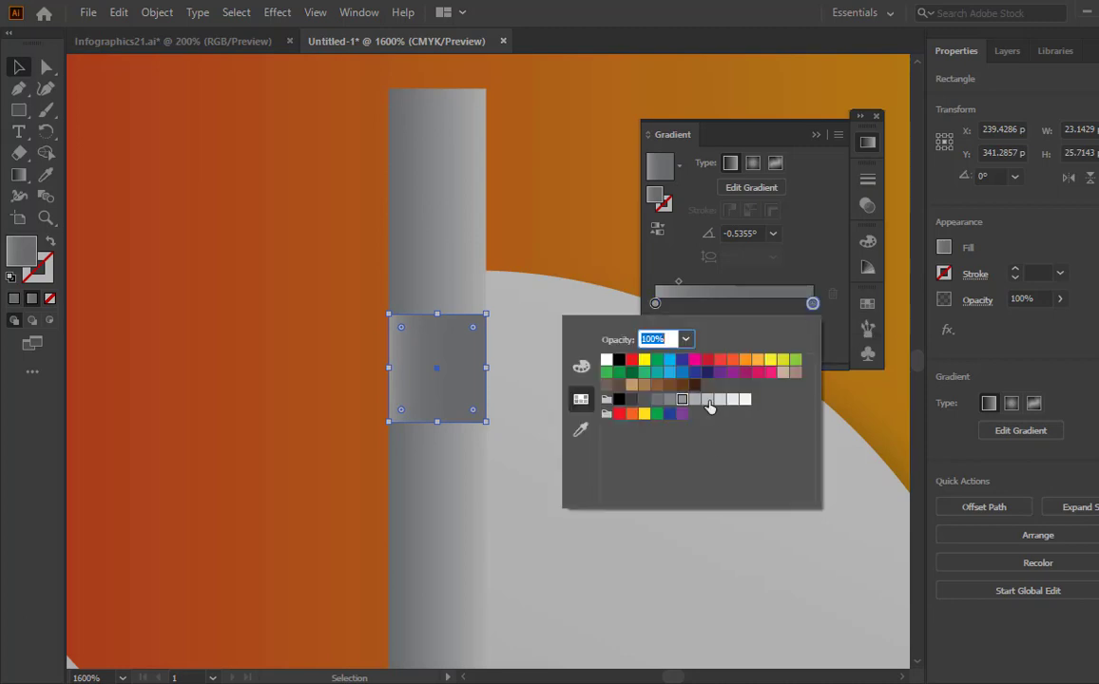
pyautogui.click(874, 432)
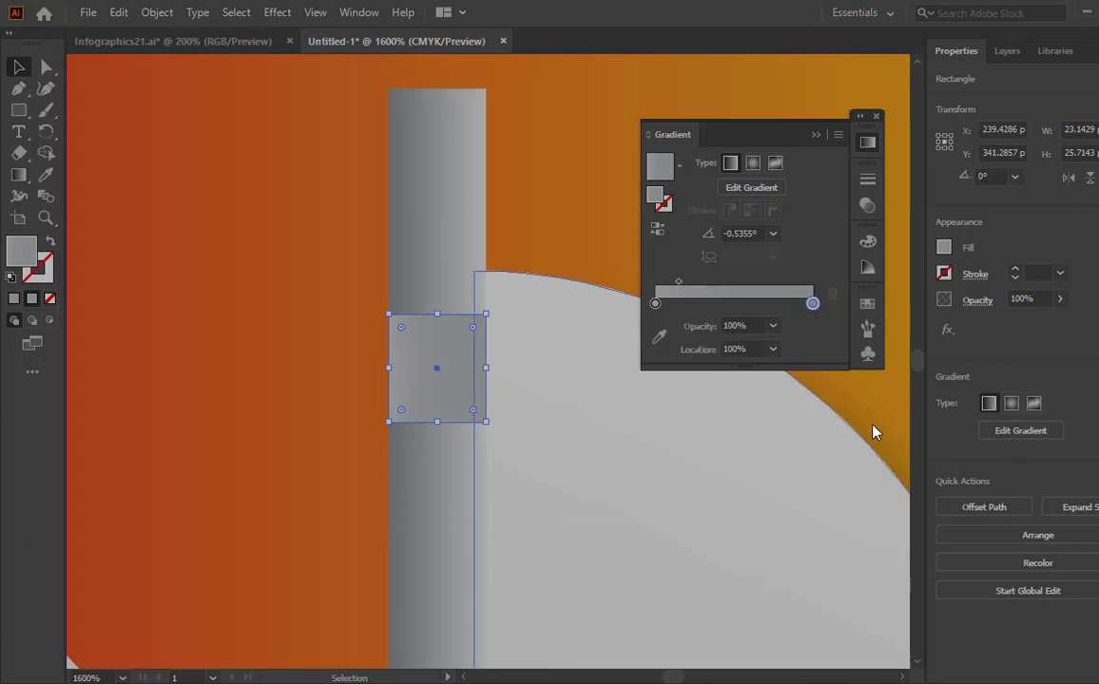
pyautogui.click(586, 228)
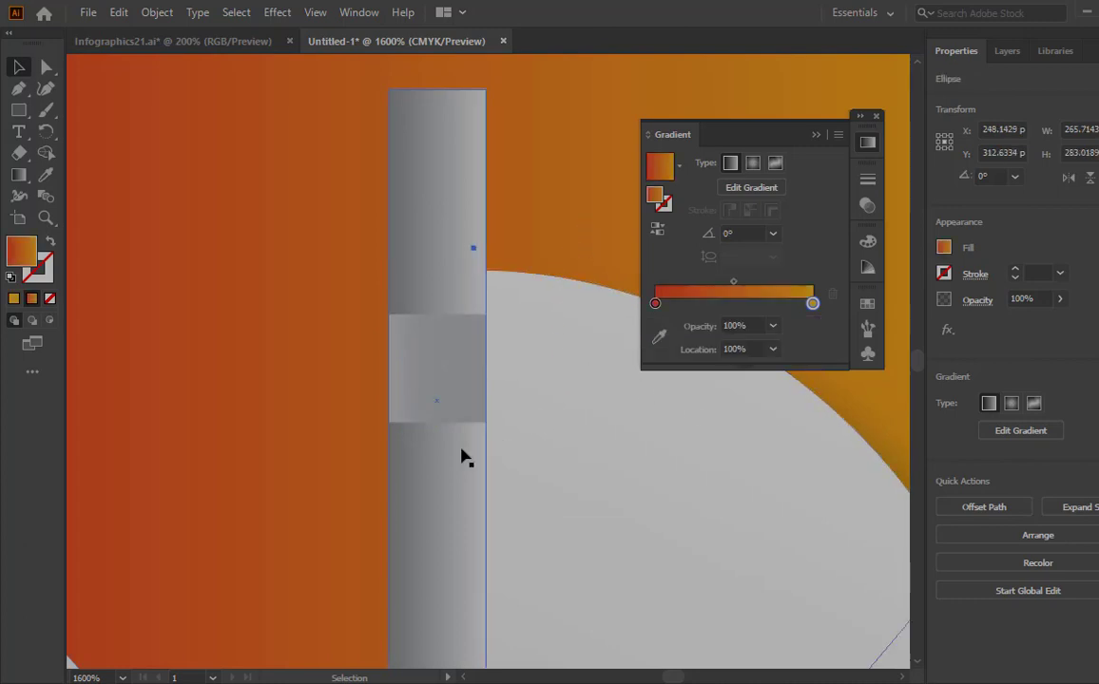
# - Zoom back out from the small block to view the whole artboard
pyautogui.press('z')
pyautogui.keyDown('alt'); pyautogui.click(498, 393); pyautogui.keyUp('alt')
pyautogui.keyDown('alt'); pyautogui.click(507, 444); pyautogui.keyUp('alt')
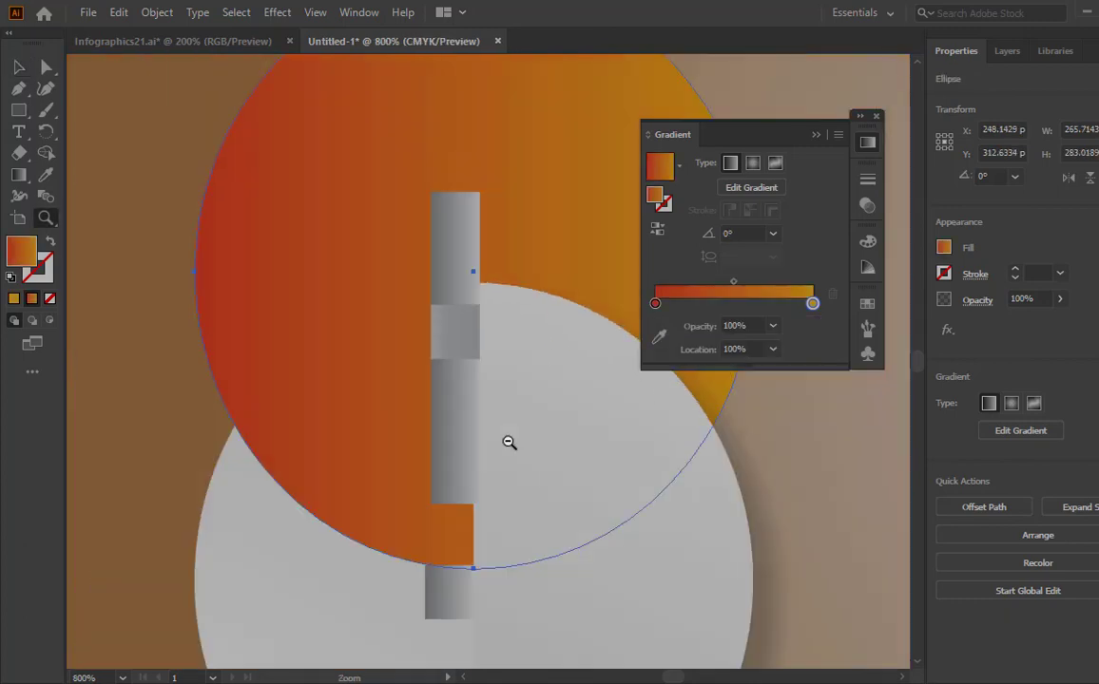
pyautogui.keyDown('alt'); pyautogui.click(508, 442); pyautogui.keyUp('alt')
pyautogui.keyDown('alt'); pyautogui.click(508, 442); pyautogui.keyUp('alt')
pyautogui.keyDown('alt'); pyautogui.click(498, 351); pyautogui.keyUp('alt')
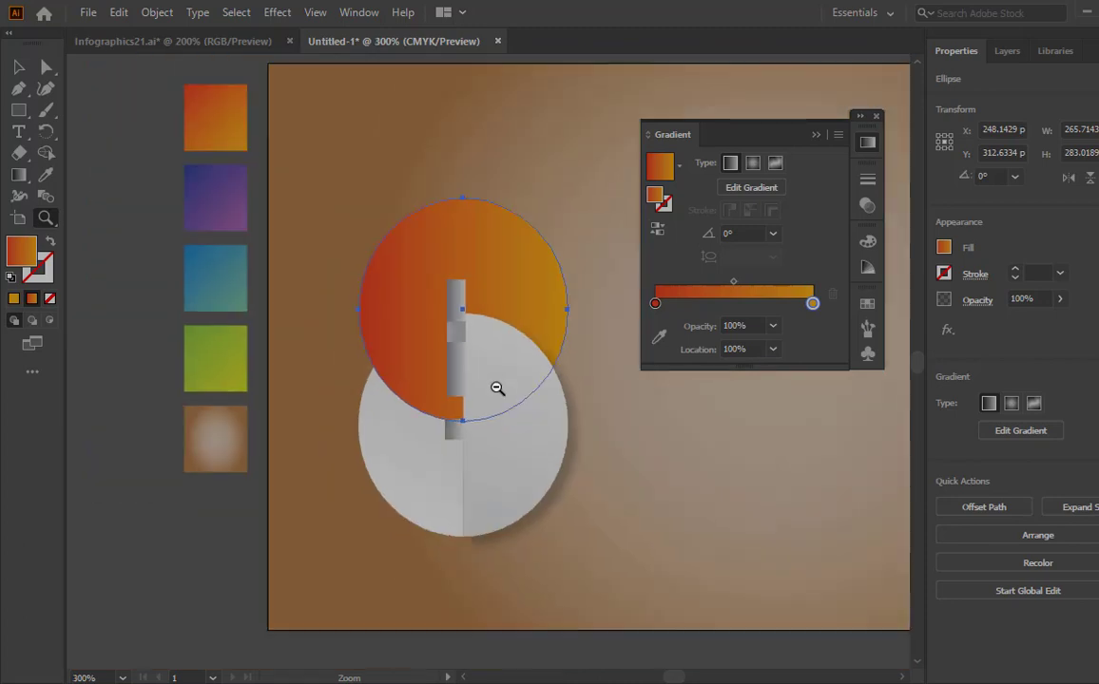
pyautogui.keyDown('alt'); pyautogui.click(498, 388); pyautogui.keyUp('alt')
# - Collapse the Gradient panel, deselect the orange circle and zoom out slightly further
pyautogui.press('v')
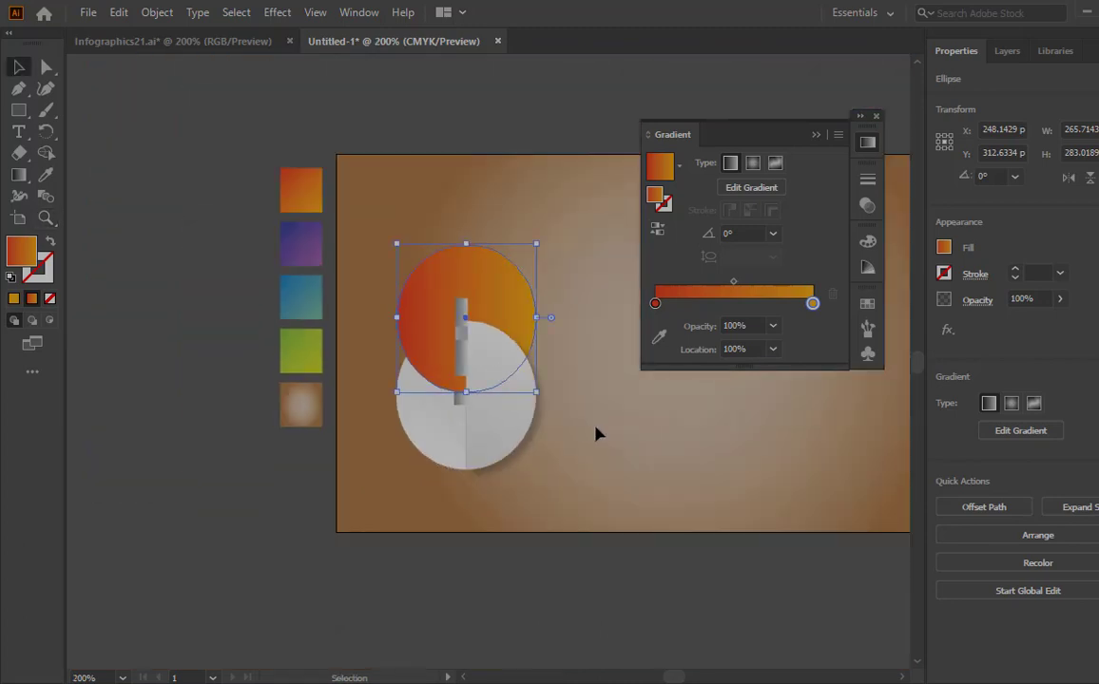
pyautogui.click(816, 134)
pyautogui.click(664, 347)
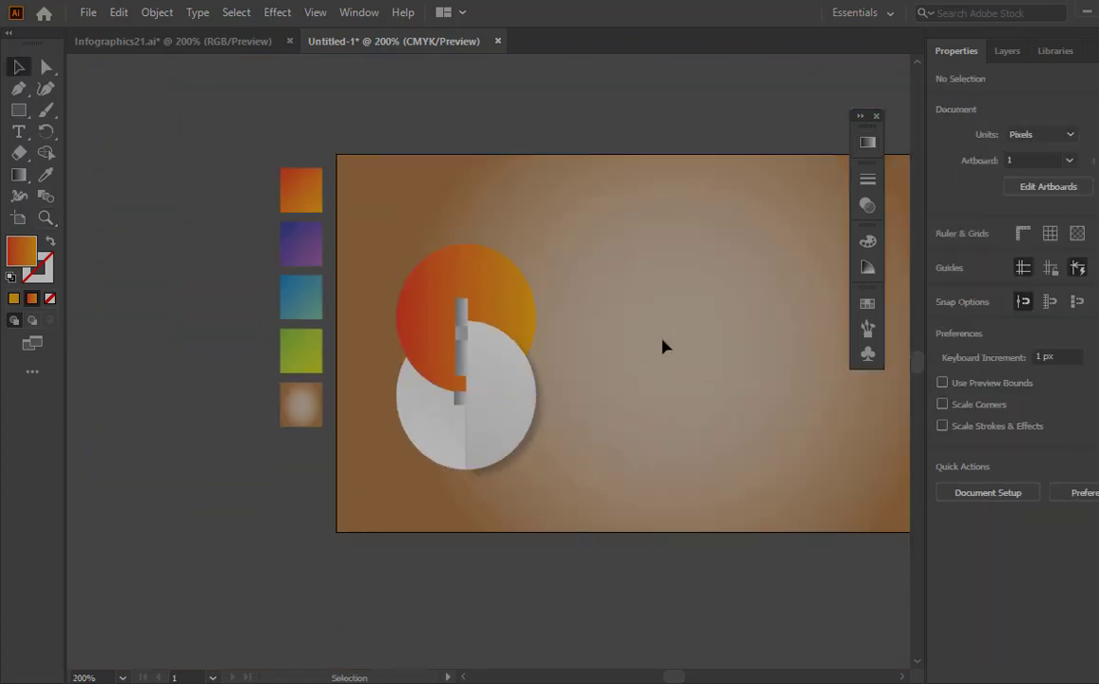
pyautogui.press('z')
pyautogui.keyDown('alt'); pyautogui.click(663, 335); pyautogui.keyUp('alt')
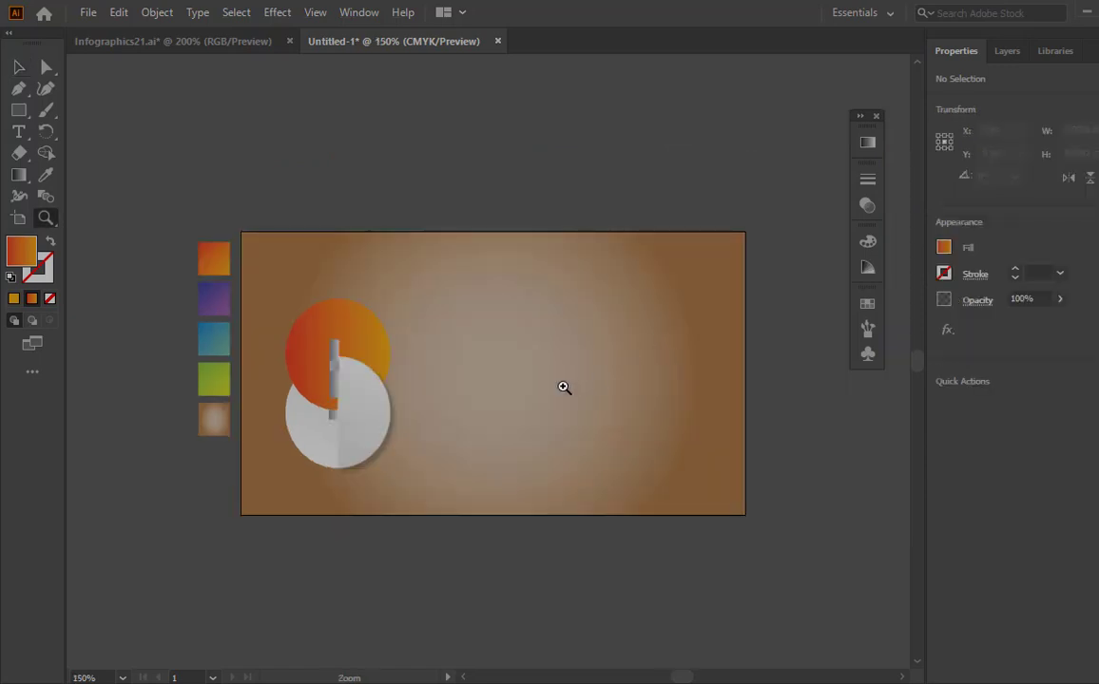
pyautogui.press('v')
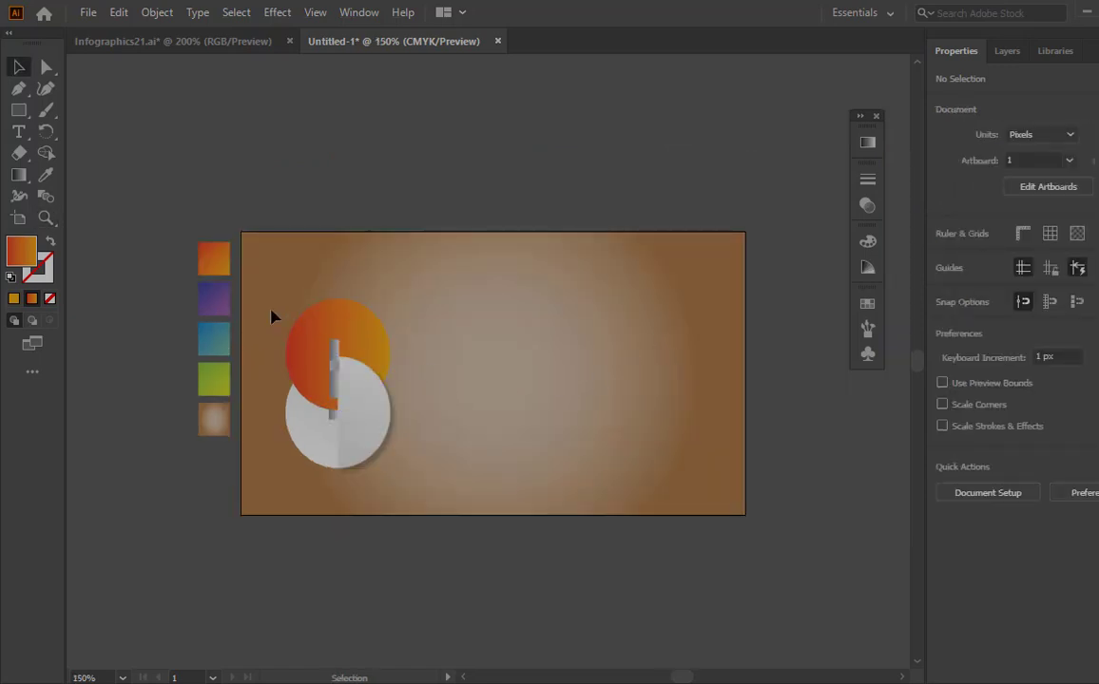